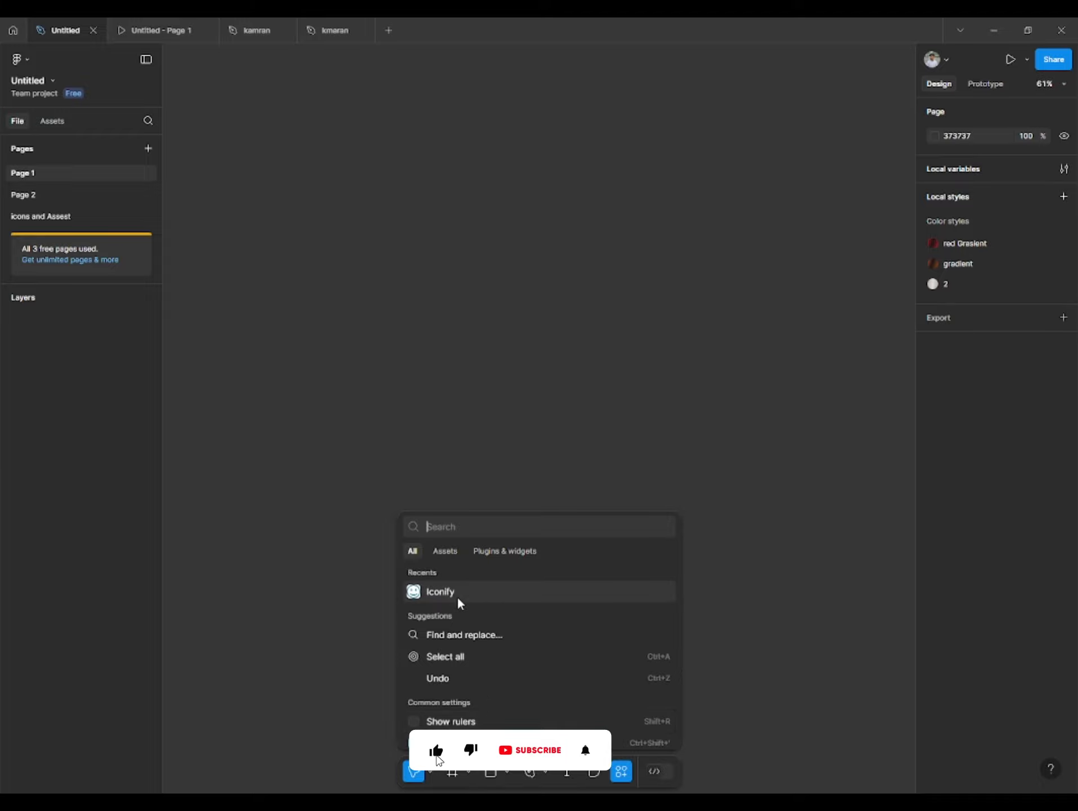
# - Open the Iconify plugin and import the akar-icons check-box icon onto the canvas
pyautogui.click(475, 552)
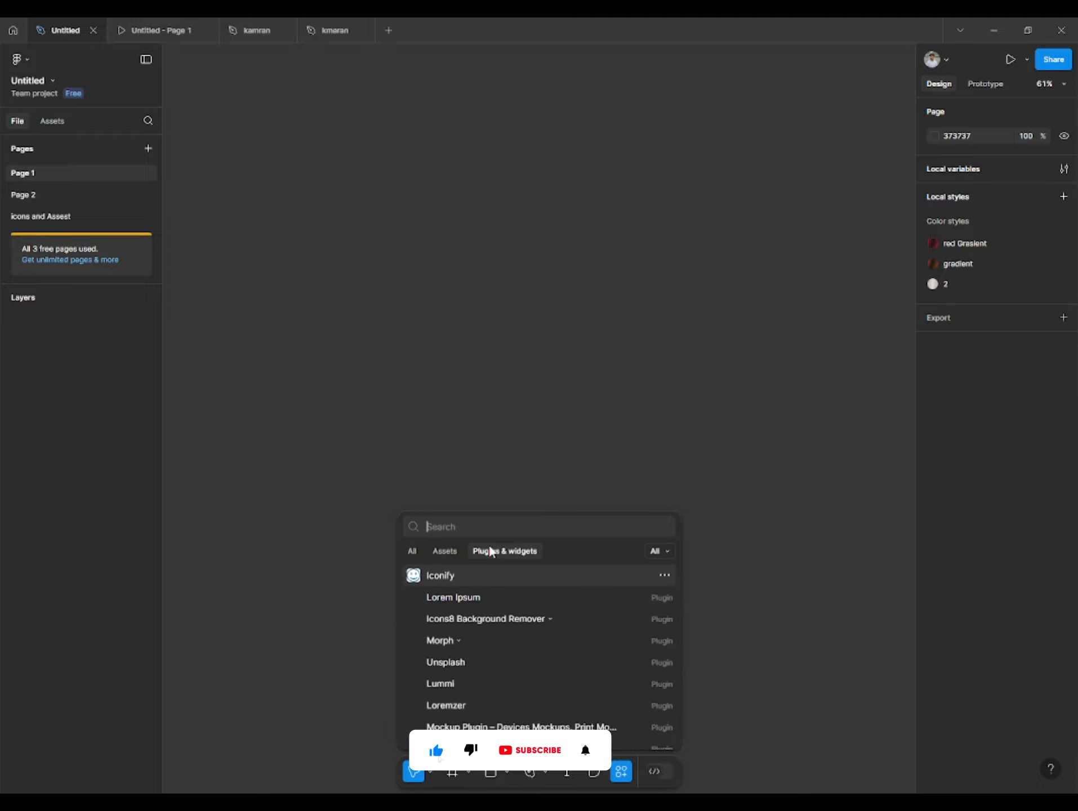
pyautogui.click(437, 580)
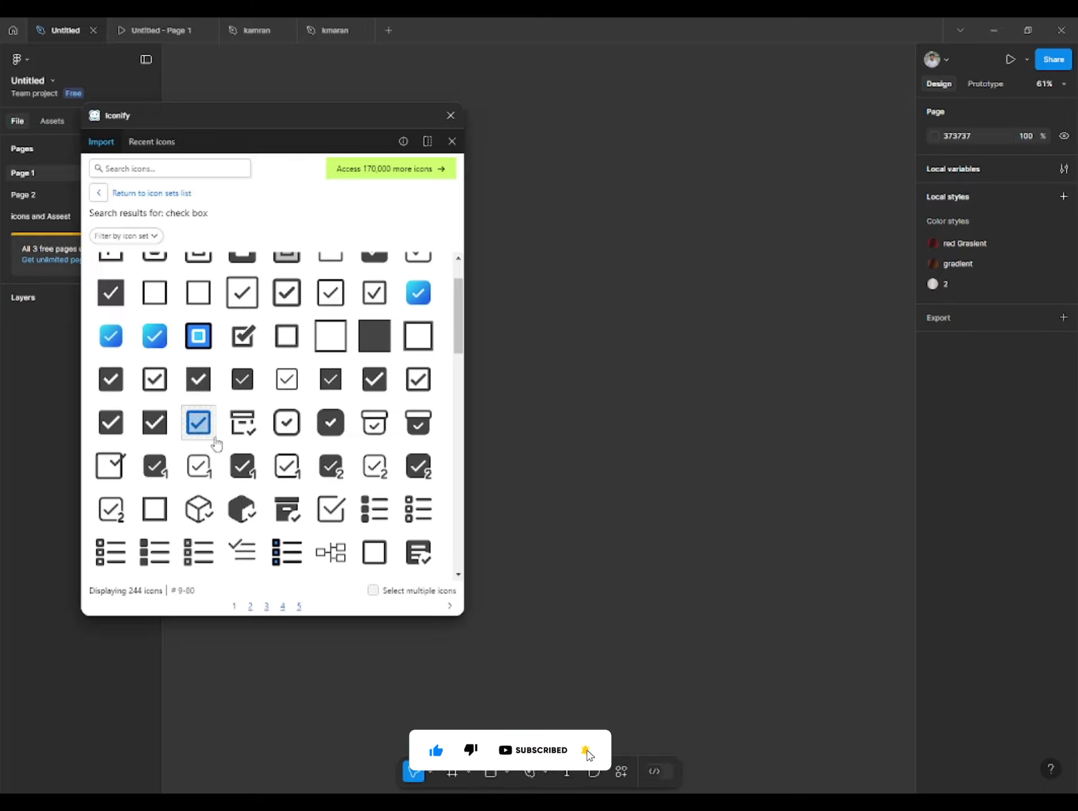
pyautogui.scroll(2, 270, 450)
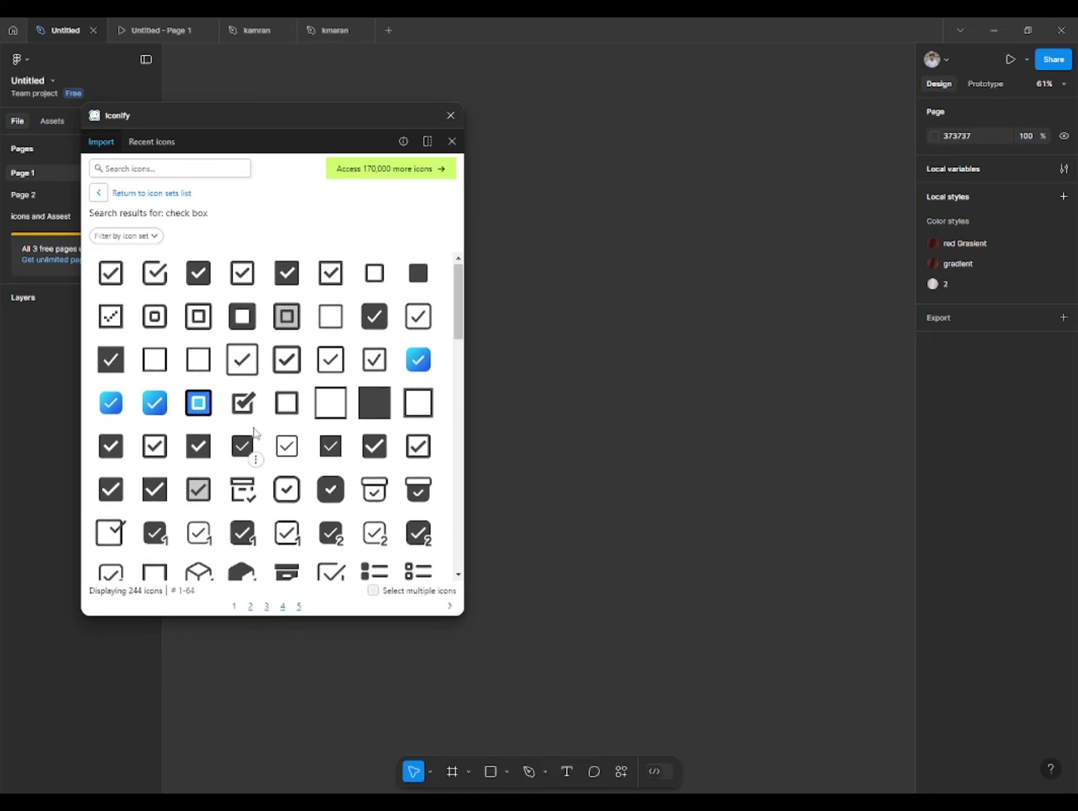
pyautogui.scroll(-3, 255, 432)
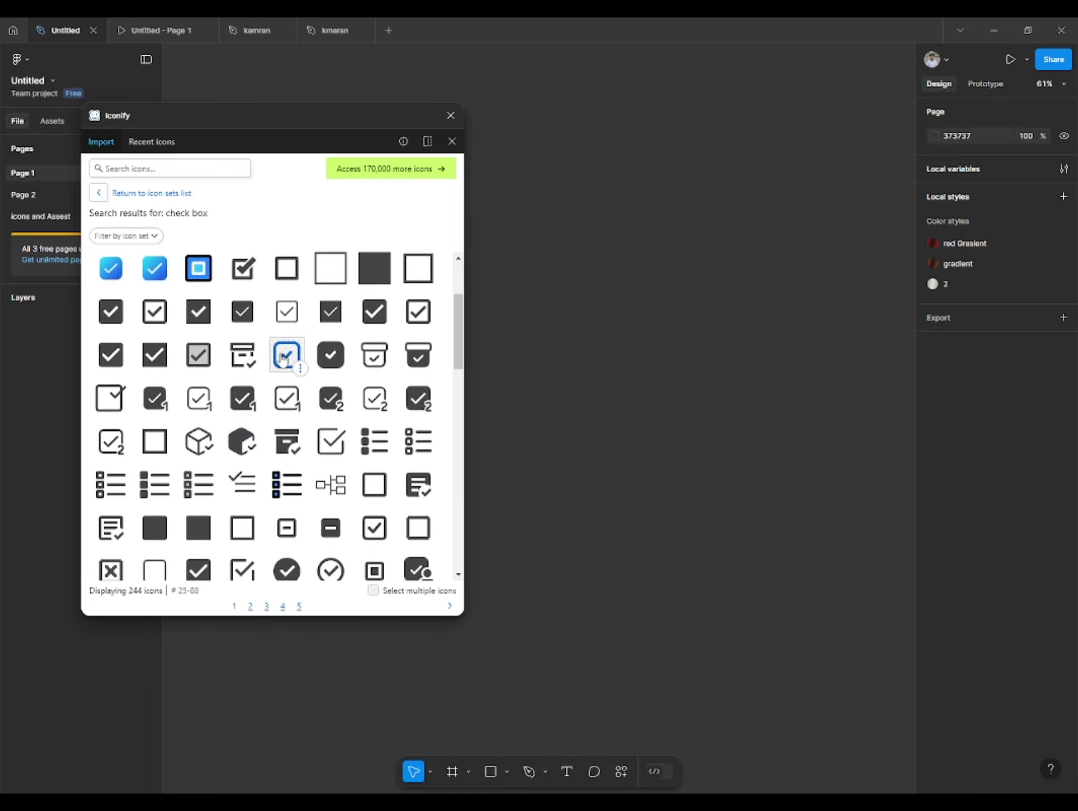
pyautogui.moveTo(284, 358); pyautogui.dragTo(599, 328)
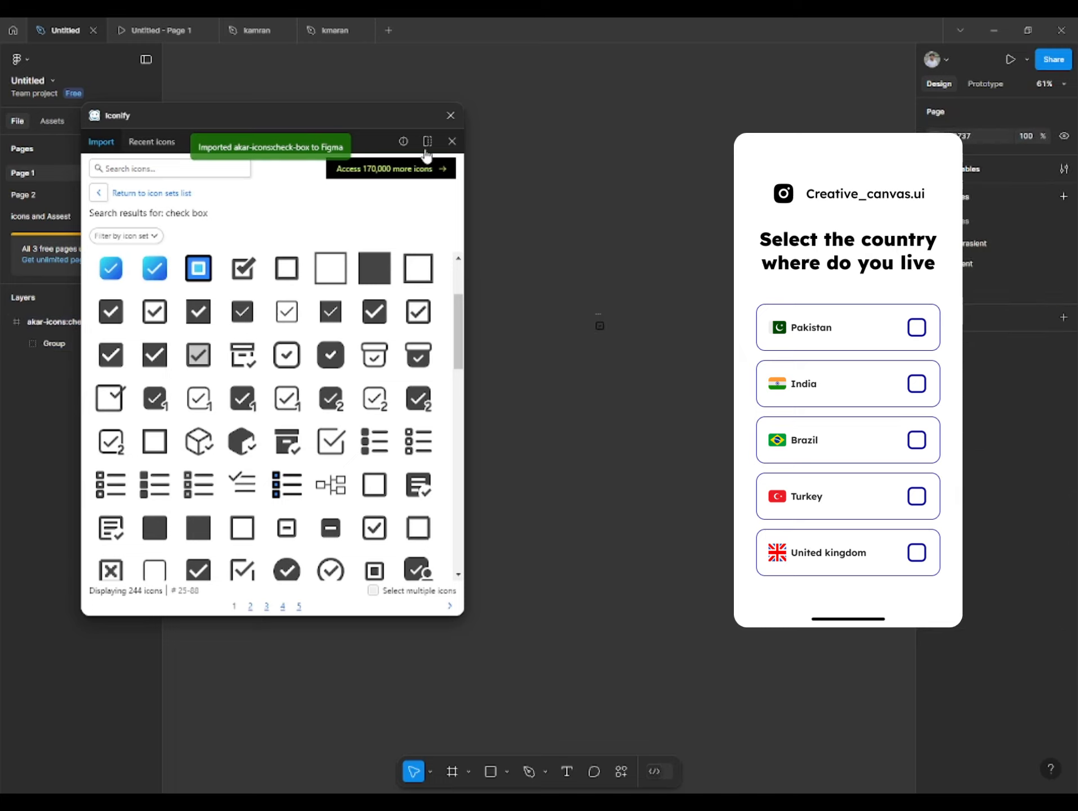
# - Search the icon library for the Pakistan flag and import the twemoji version
pyautogui.click(173, 168)
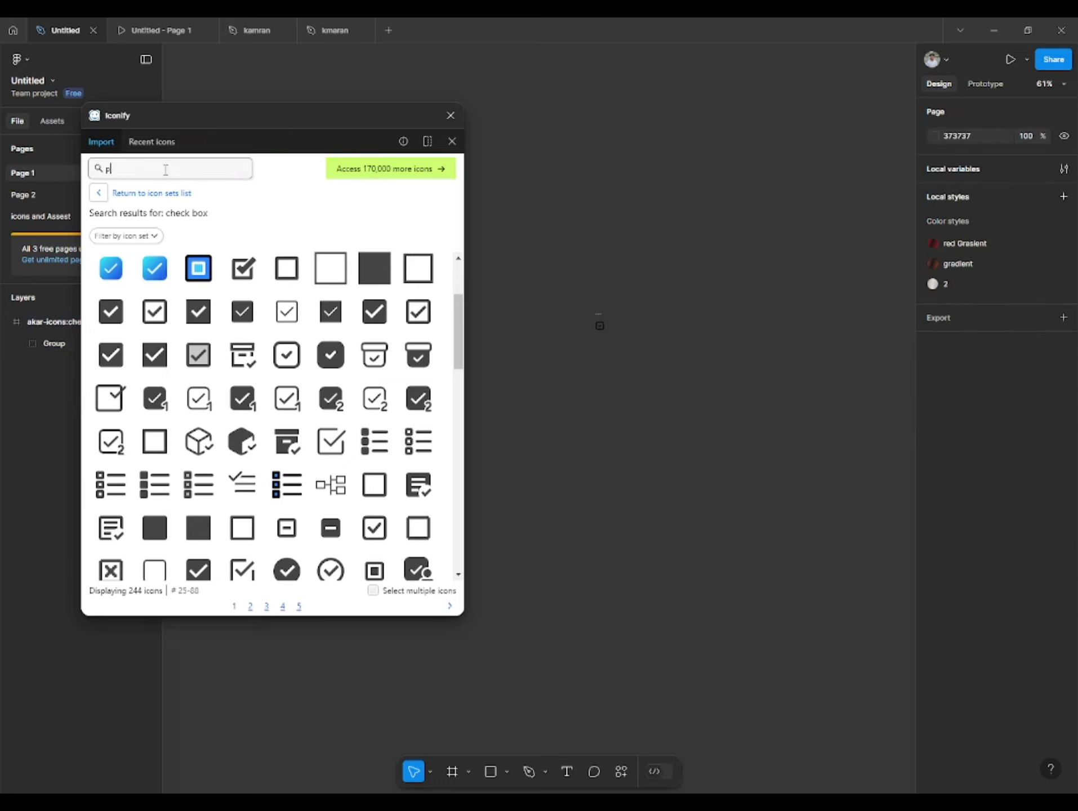
pyautogui.write('pakisra')
pyautogui.press('Return')
pyautogui.click(243, 269)
# - Search the icon library for "brazil" and import the twemoji Brazil flag
pyautogui.doubleClick(148, 168)
pyautogui.write('brazil')
pyautogui.press('Return')
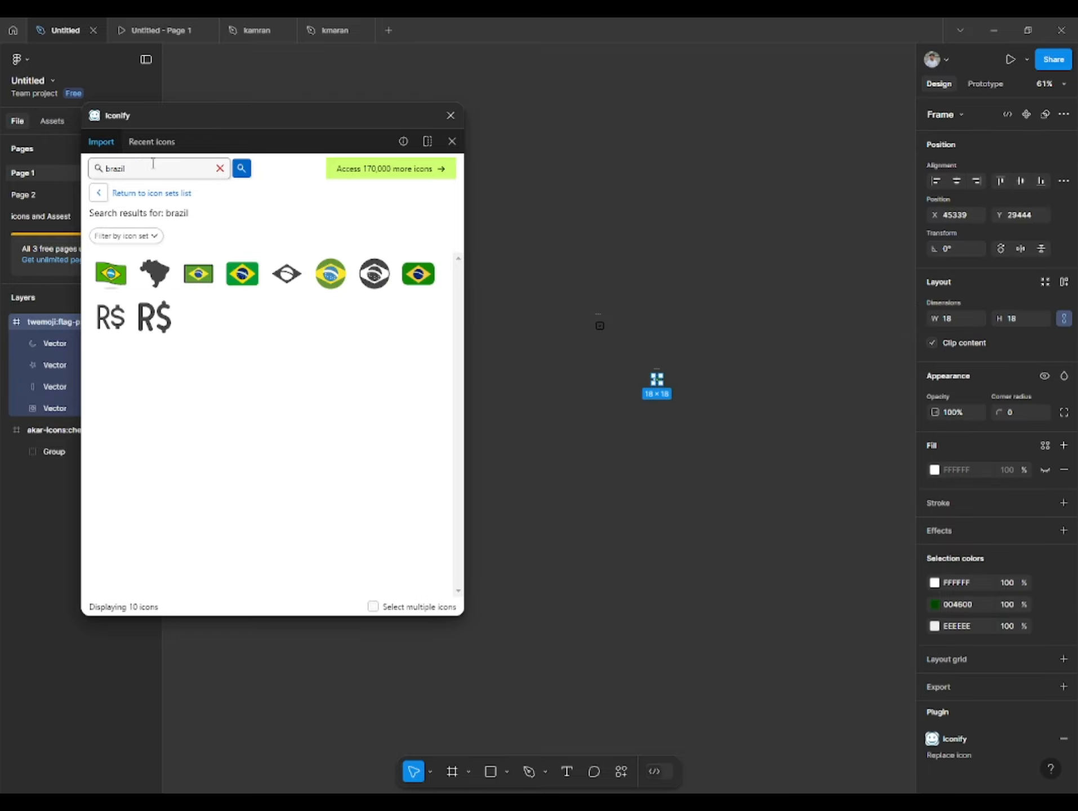
pyautogui.click(242, 274)
# - Search the icon library for "plastine" and for the corrected spelling "palestine"
pyautogui.doubleClick(133, 171)
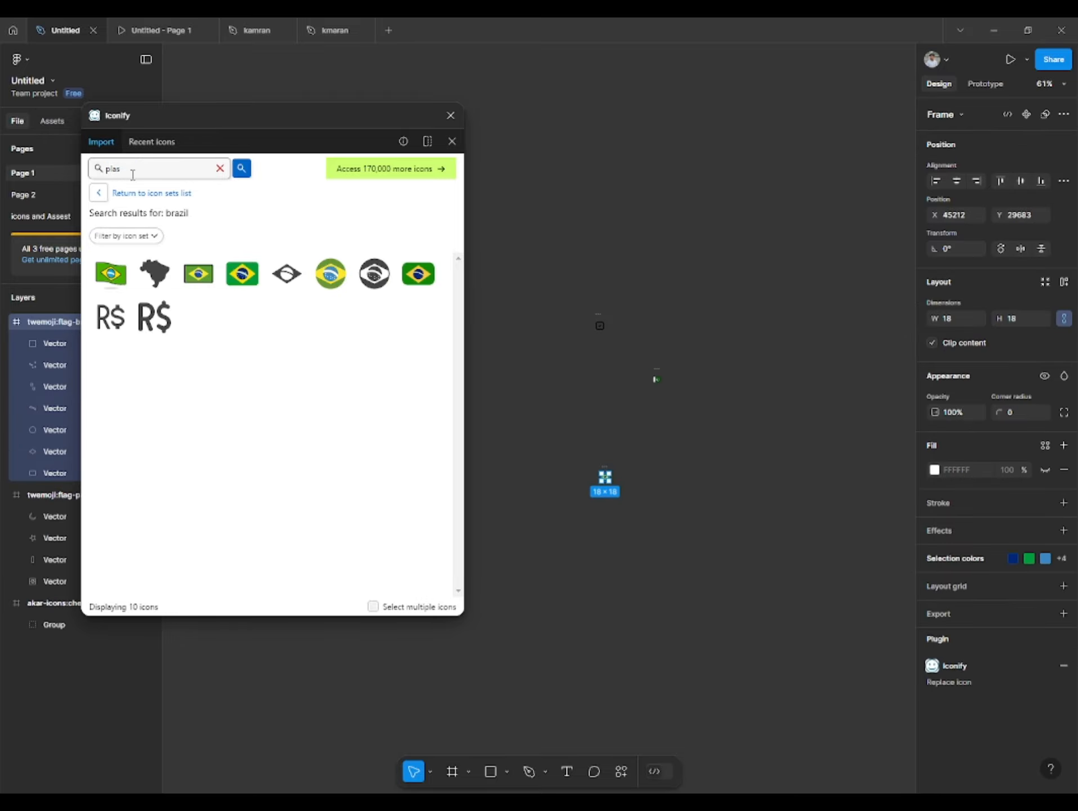
pyautogui.press('Return')
pyautogui.write('plastine')
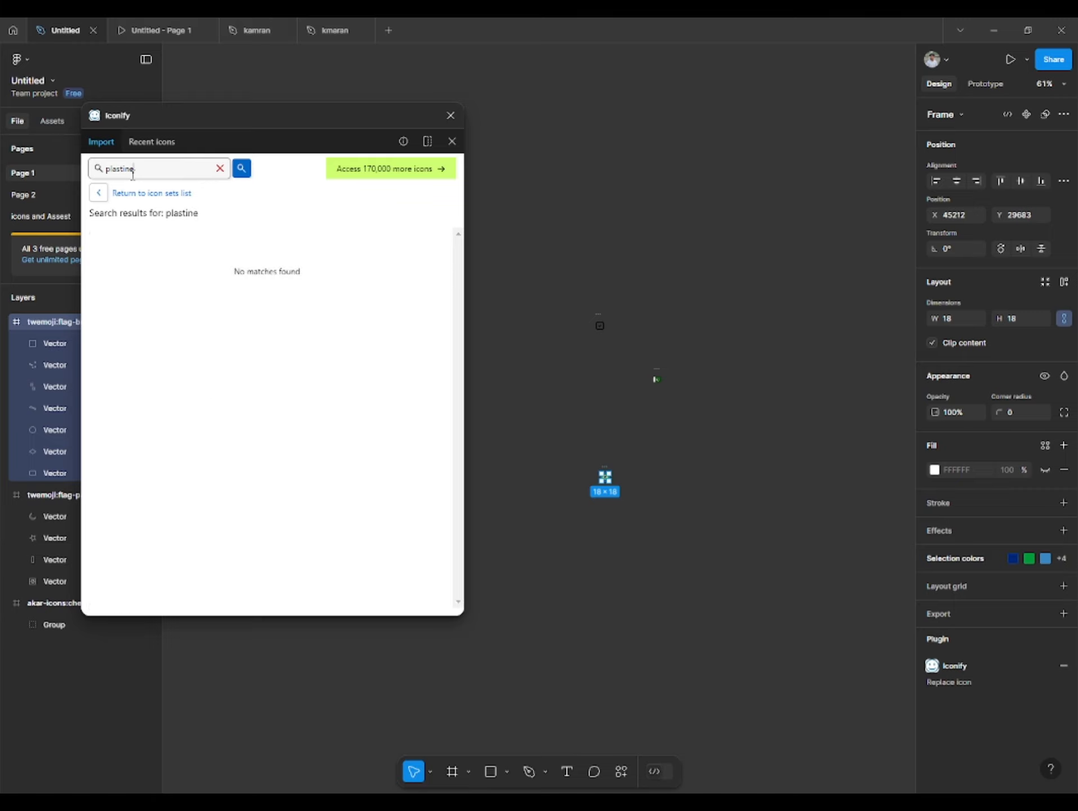
pyautogui.press('BackSpace')
pyautogui.press('BackSpace')
pyautogui.press('BackSpace')
pyautogui.press('BackSpace')
pyautogui.press('BackSpace')
pyautogui.write('palestine')
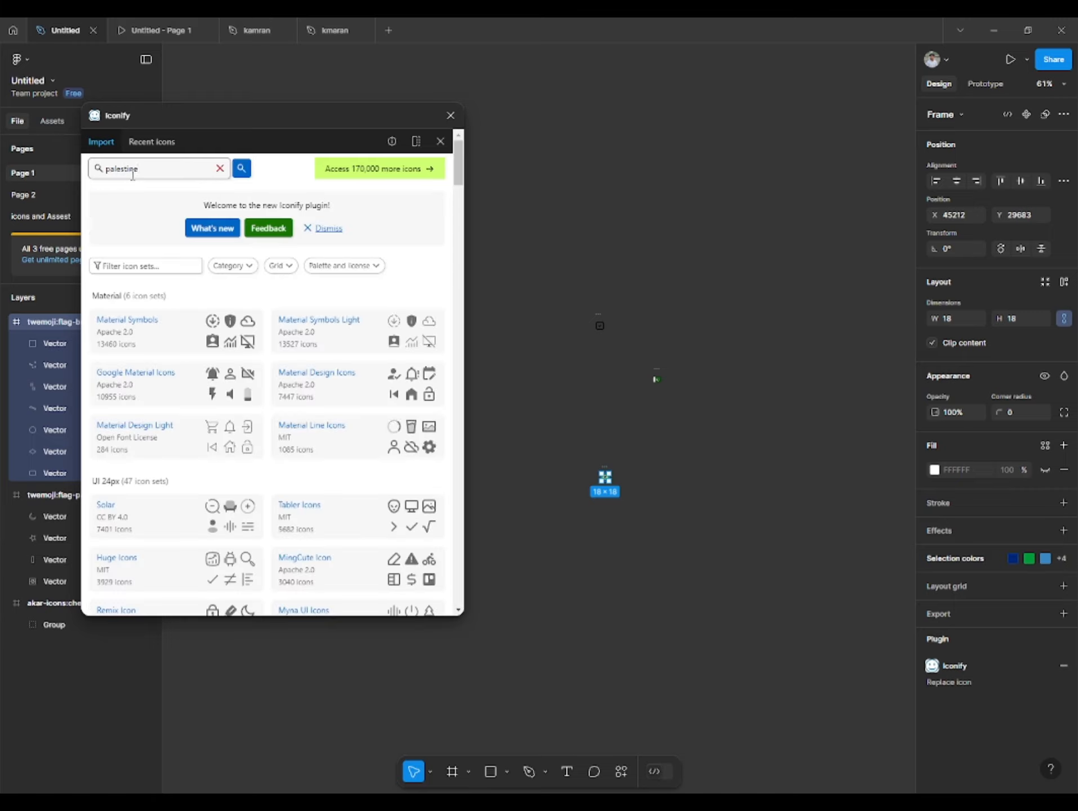
pyautogui.press('Return')
# - Search the icon library for "india" and import the emojione-v1 India flag
pyautogui.press('BackSpace')
pyautogui.press('BackSpace')
pyautogui.press('BackSpace')
pyautogui.press('BackSpace')
pyautogui.press('BackSpace')
pyautogui.write('india')
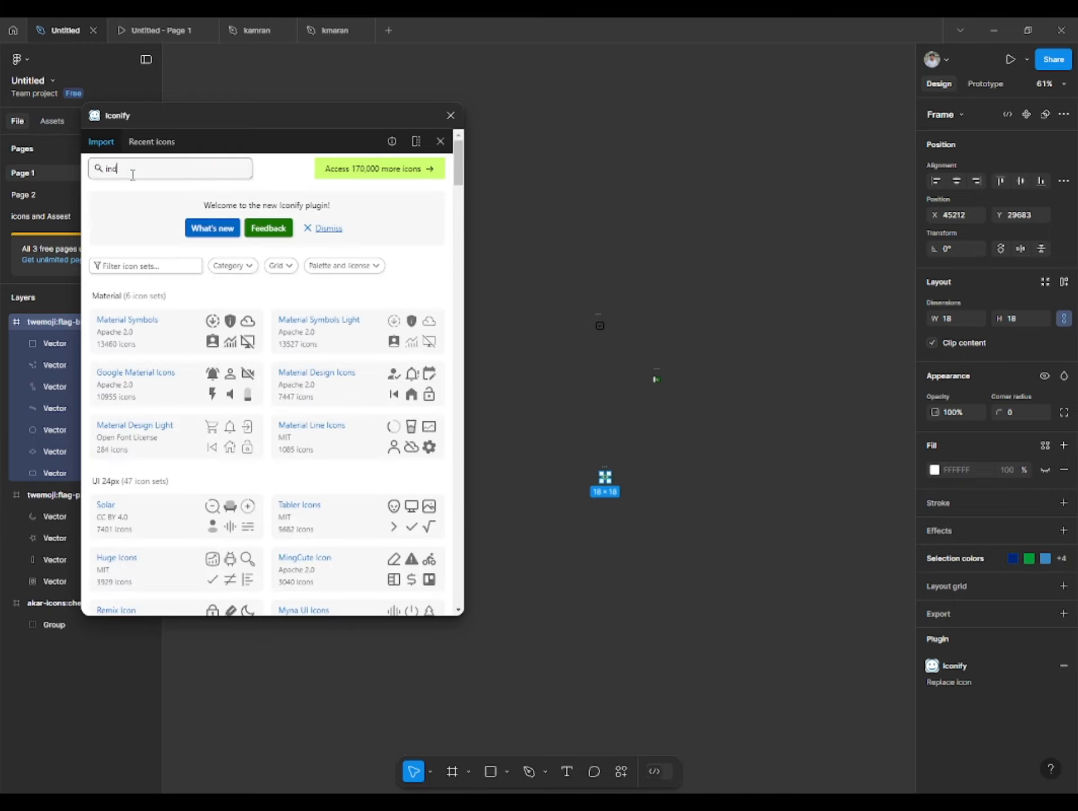
pyautogui.press('Return')
pyautogui.click(240, 326)
# - Search the icon library for "gaza"
pyautogui.doubleClick(143, 169)
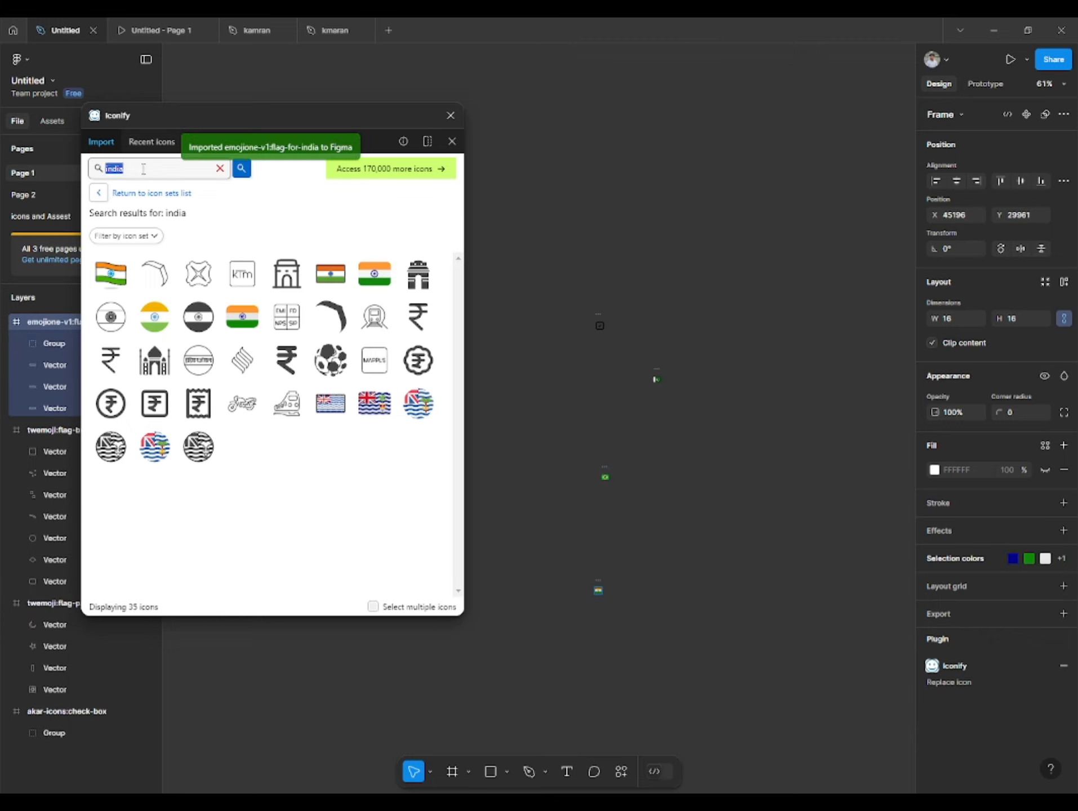
pyautogui.write('gaza')
pyautogui.press('Return')
# - Search the icon library for "uk" and import the rectangular flagpack gb-ukm flag
pyautogui.doubleClick(154, 169)
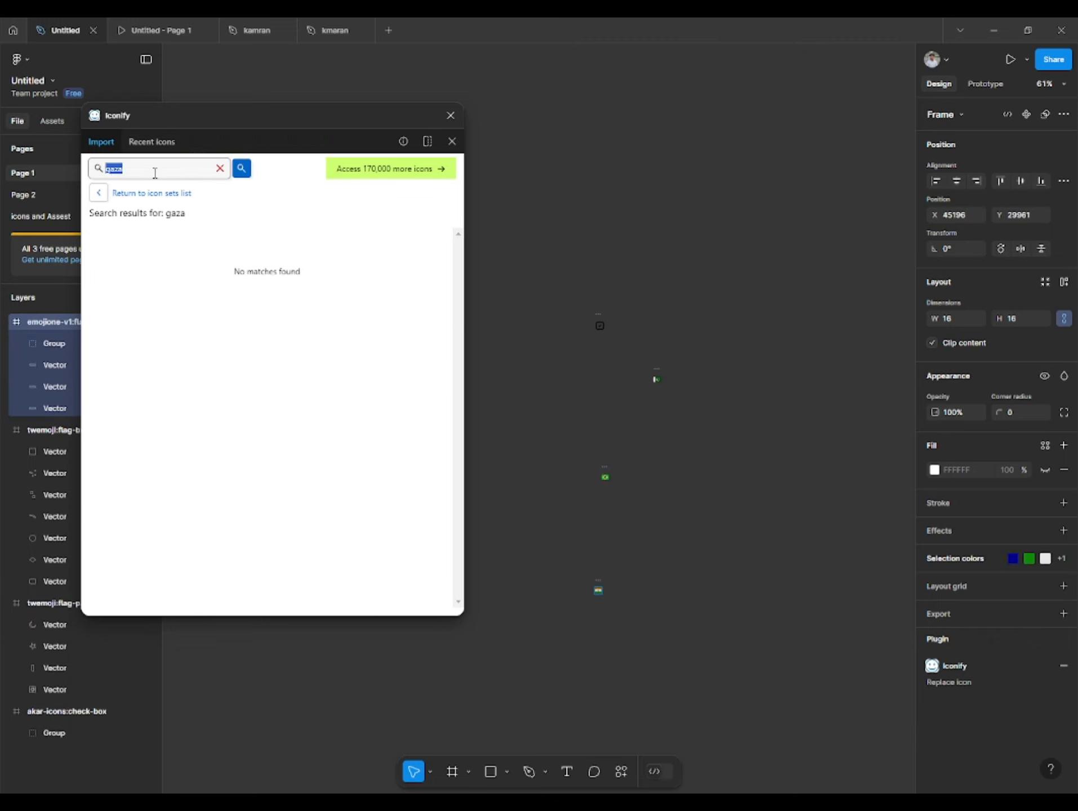
pyautogui.write('uk')
pyautogui.press('Return')
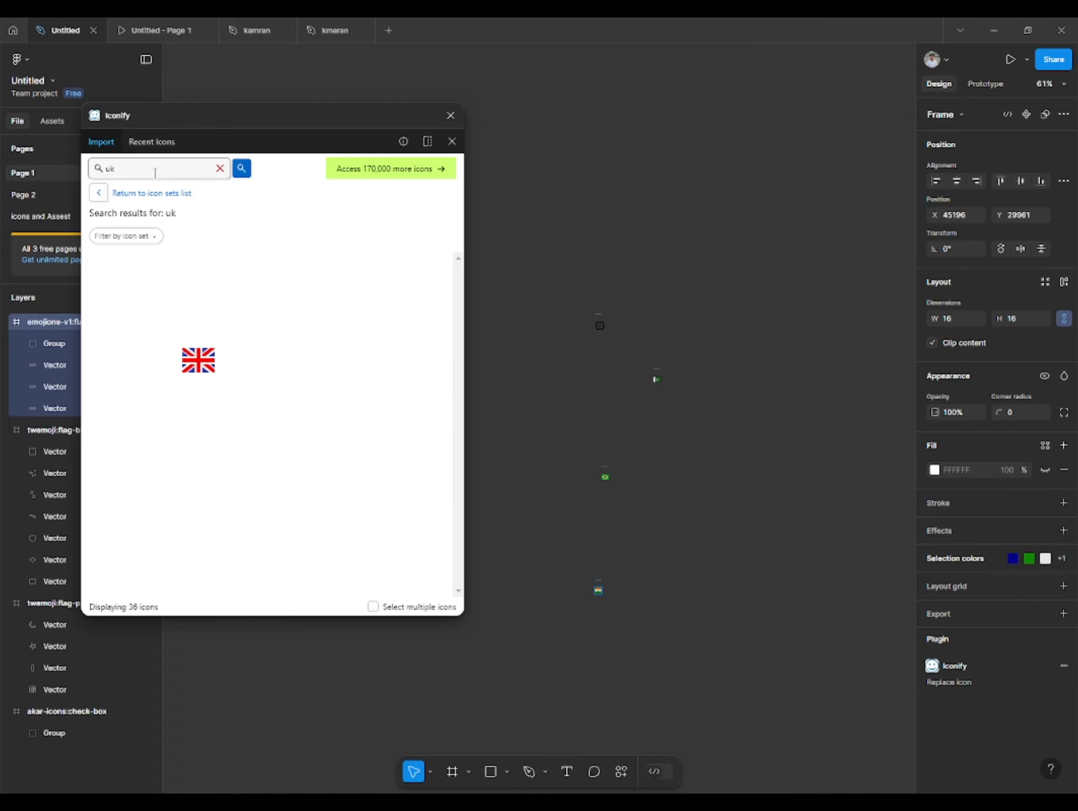
pyautogui.click(199, 360)
# - Search the icon library for "europe"
pyautogui.doubleClick(111, 169)
pyautogui.write('euro')
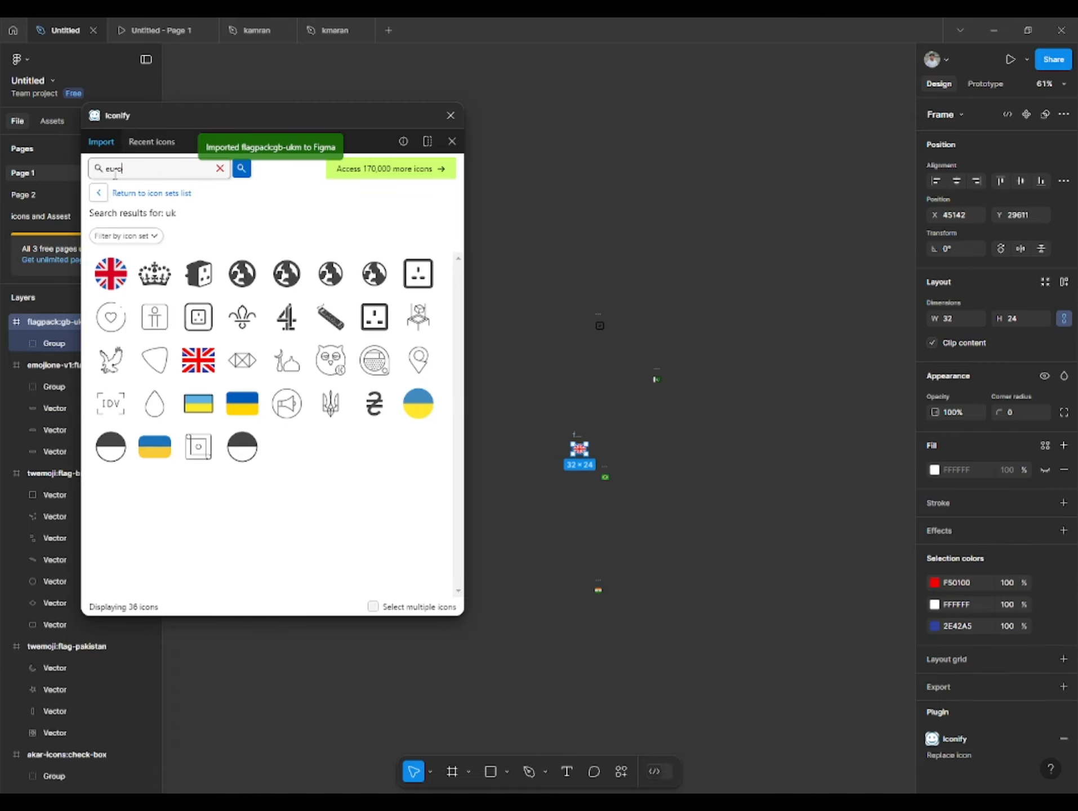
pyautogui.write('pe')
pyautogui.press('Return')
# - Search the icon library for "saudi" and import the twemoji Saudi Arabia flag
pyautogui.doubleClick(142, 169)
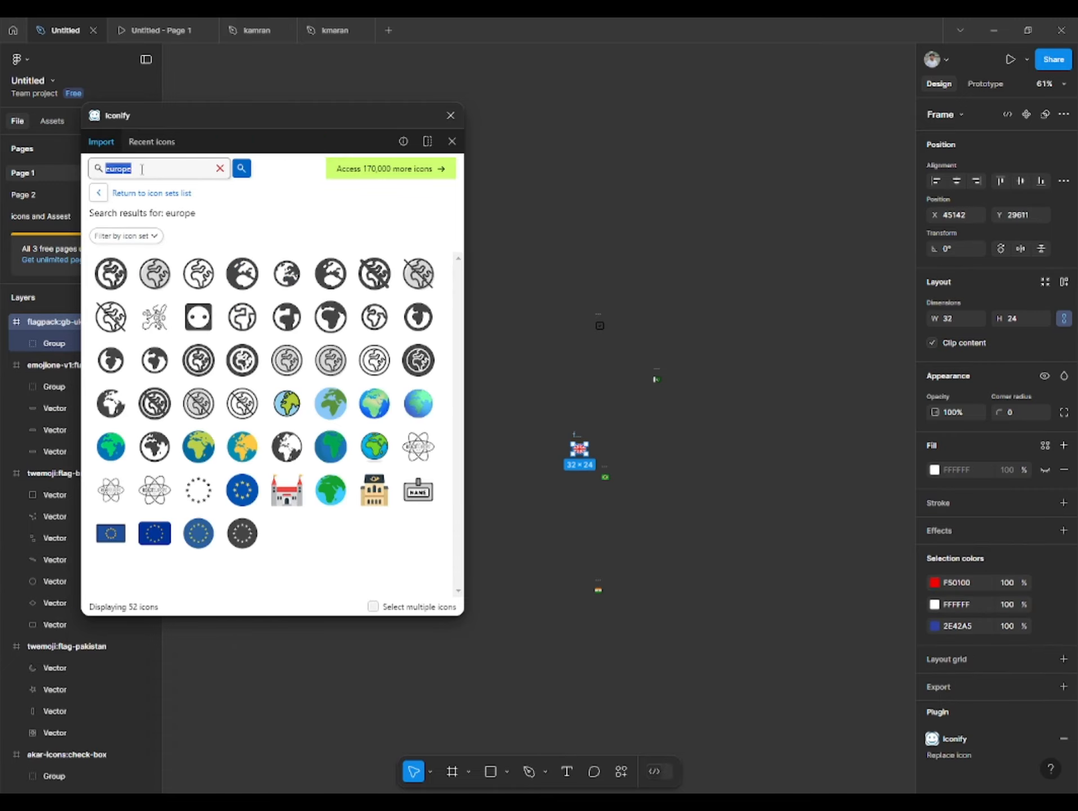
pyautogui.write('saudi')
pyautogui.press('Return')
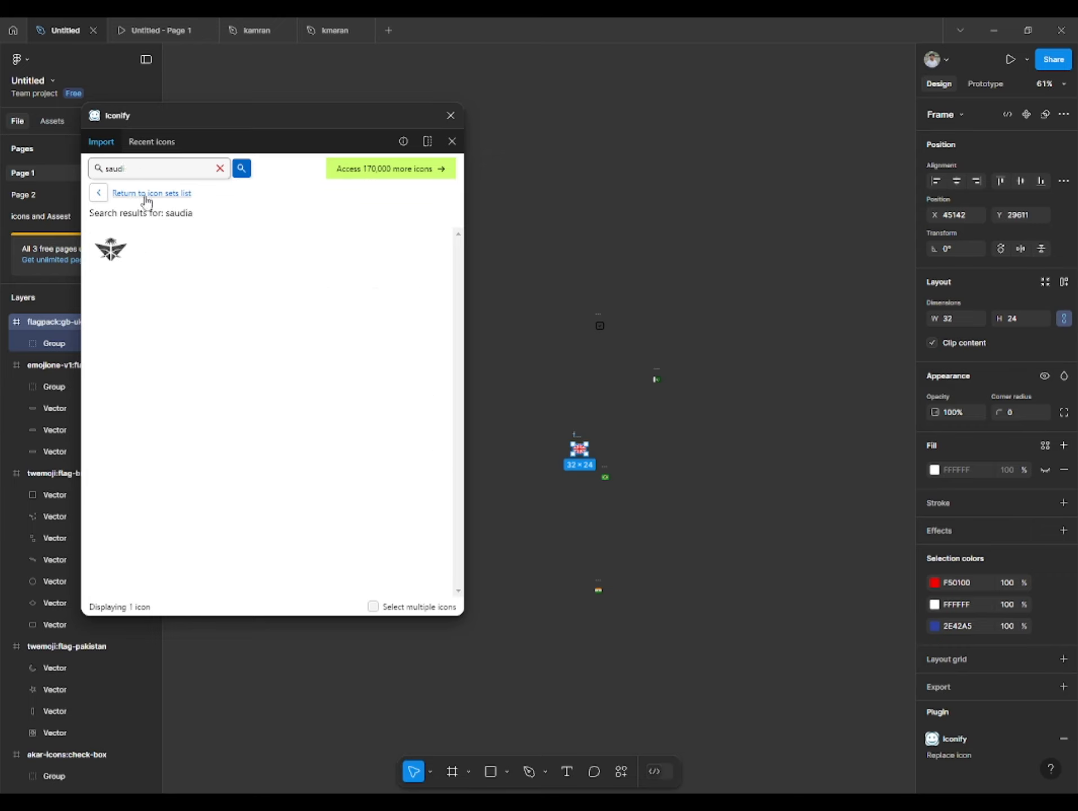
pyautogui.press('Return')
pyautogui.click(111, 274)
# - Search for the Turkey flag, import the emojione-v1 version, and close the Iconify plugin
pyautogui.doubleClick(139, 169)
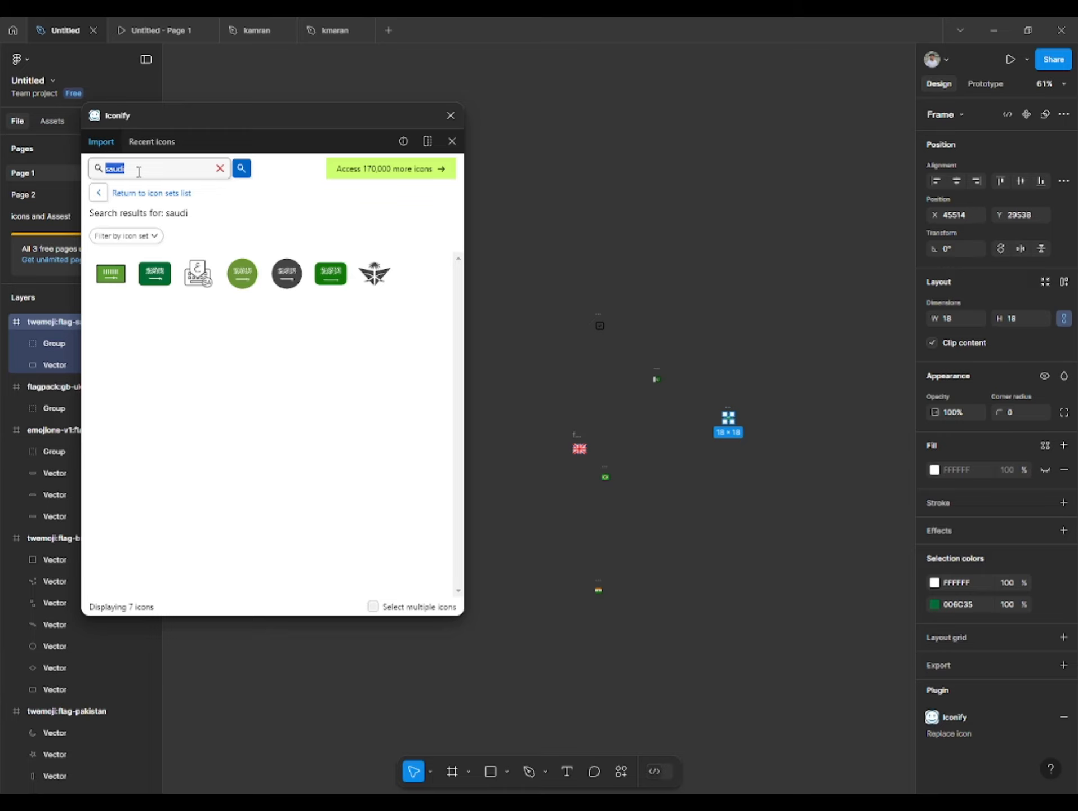
pyautogui.press('Return')
pyautogui.click(419, 359)
pyautogui.click(554, 370)
pyautogui.click(451, 115)
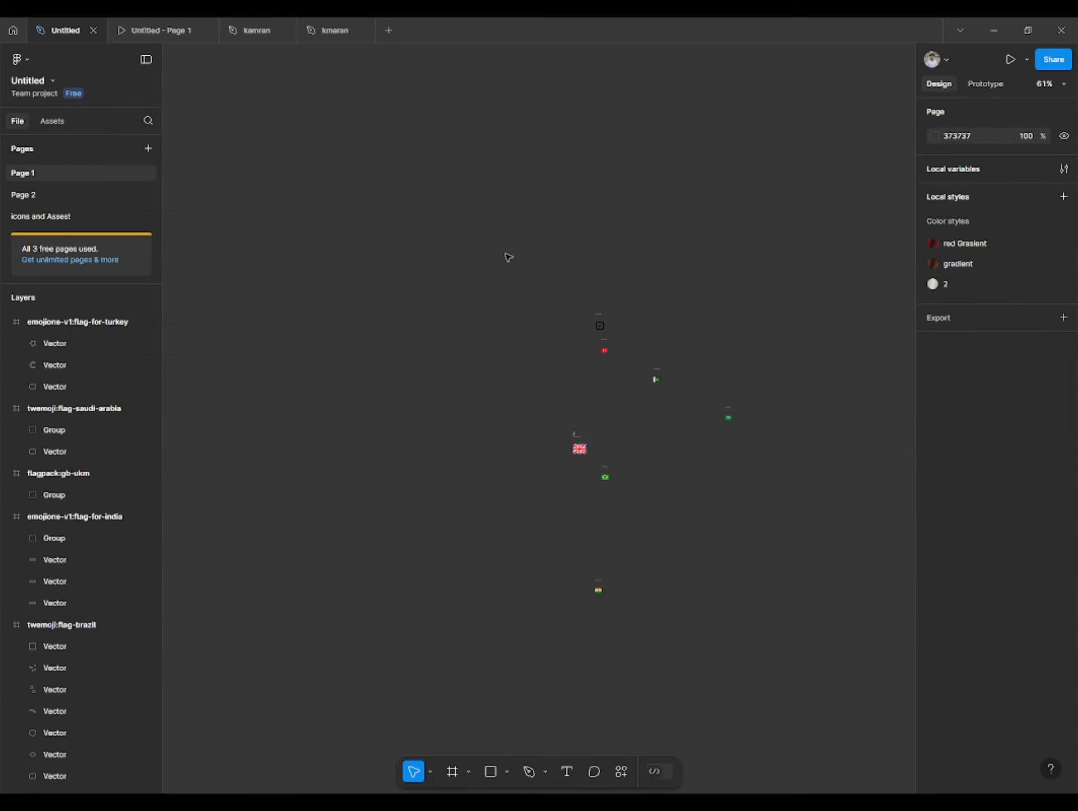
# - Select all six flag frames, leaving out the check-box icon, and align their horizontal centers
pyautogui.scroll(4, 507, 276)
pyautogui.click(506, 281)
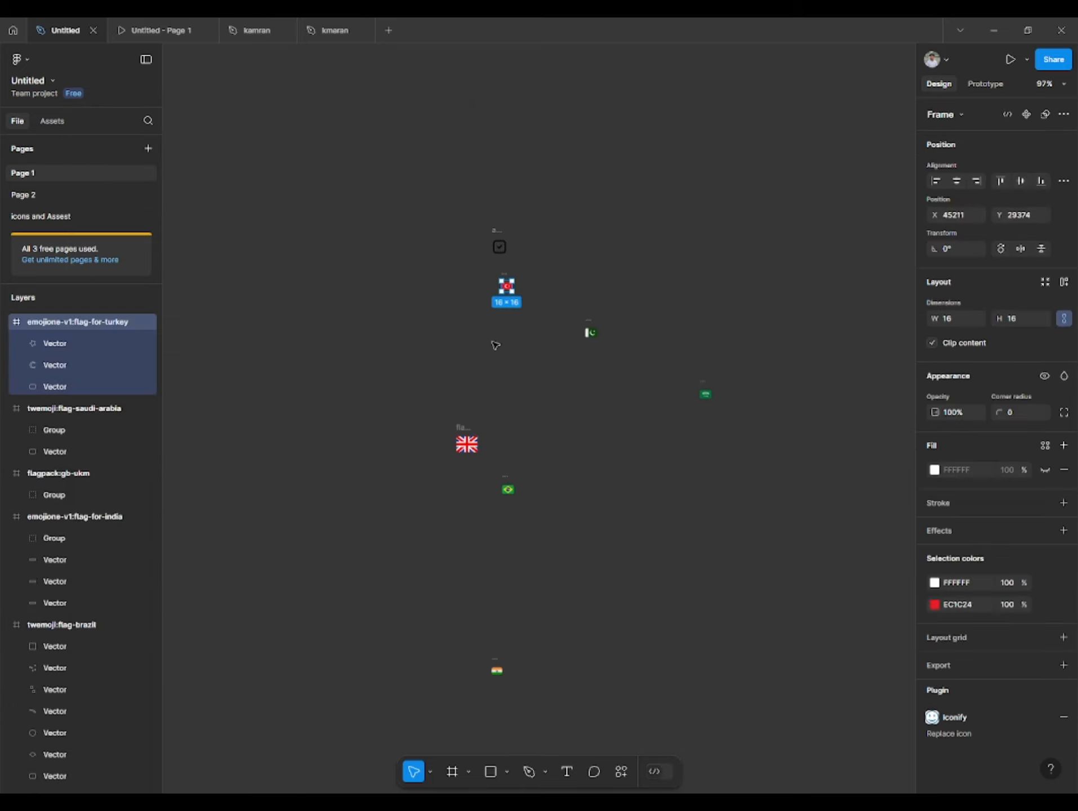
pyautogui.keyDown('shift'); pyautogui.click(464, 428); pyautogui.keyUp('shift')
pyautogui.keyDown('shift'); pyautogui.click(586, 327); pyautogui.keyUp('shift')
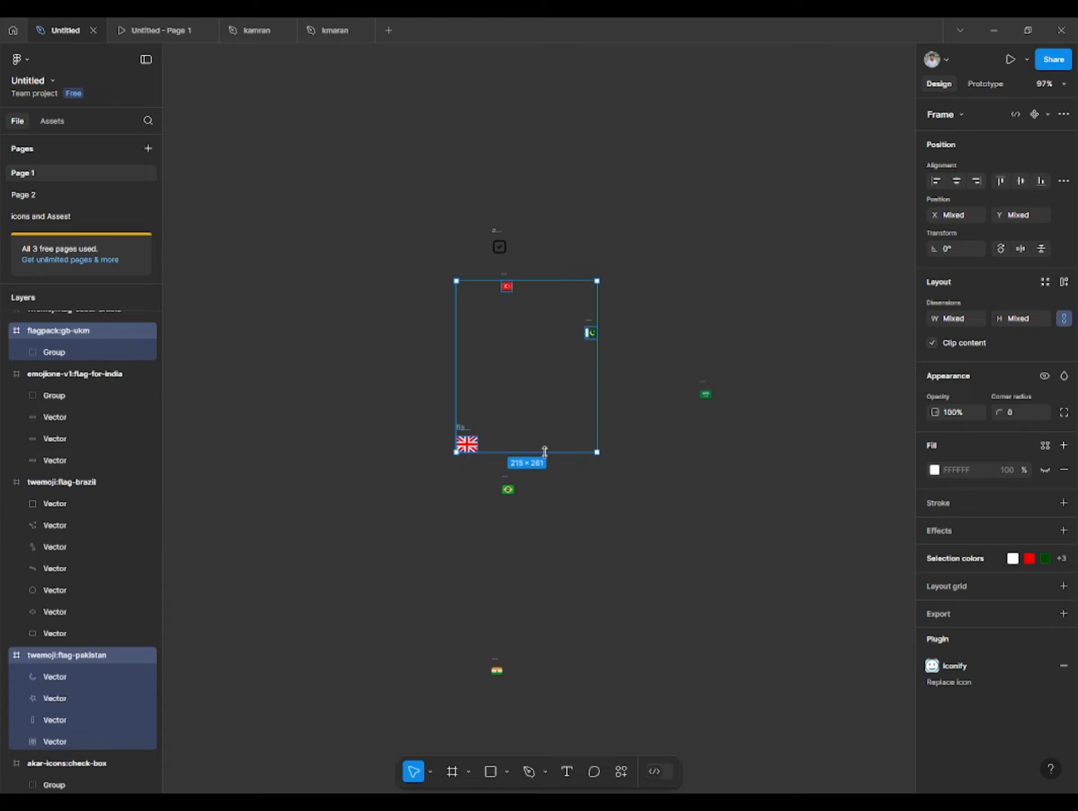
pyautogui.keyDown('shift'); pyautogui.click(508, 488); pyautogui.keyUp('shift')
pyautogui.keyDown('shift'); pyautogui.click(498, 666); pyautogui.keyUp('shift')
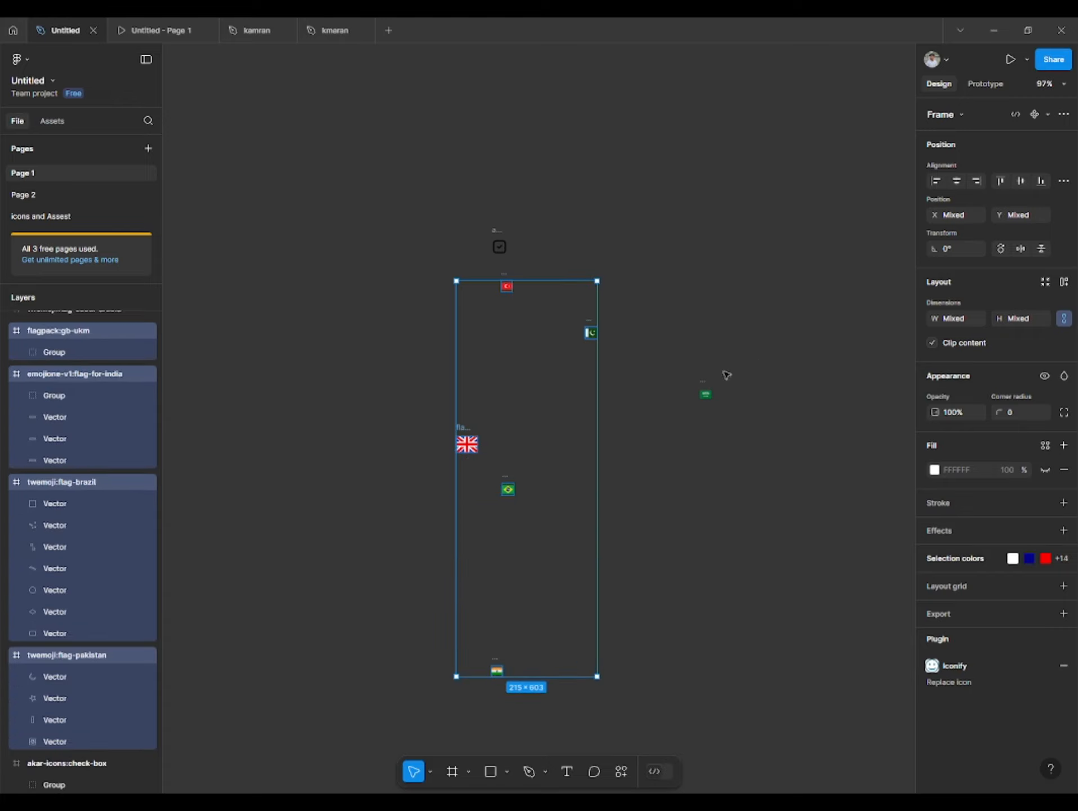
pyautogui.keyDown('shift'); pyautogui.click(705, 393); pyautogui.keyUp('shift')
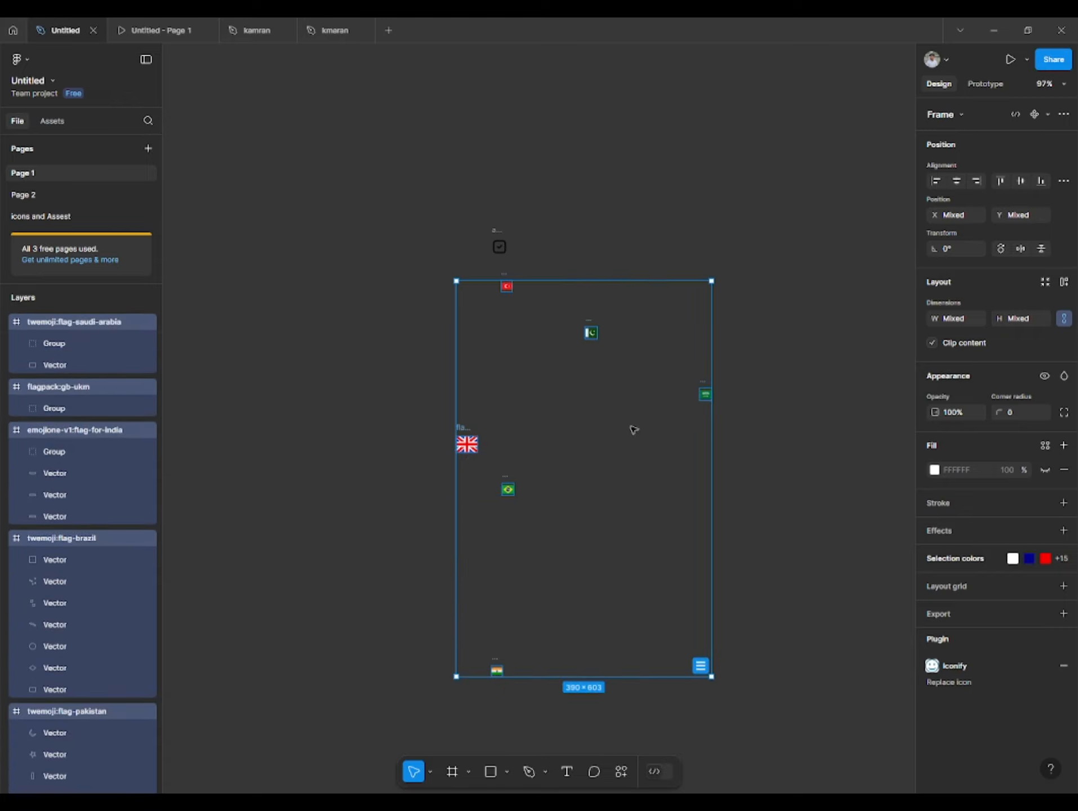
pyautogui.click(962, 183)
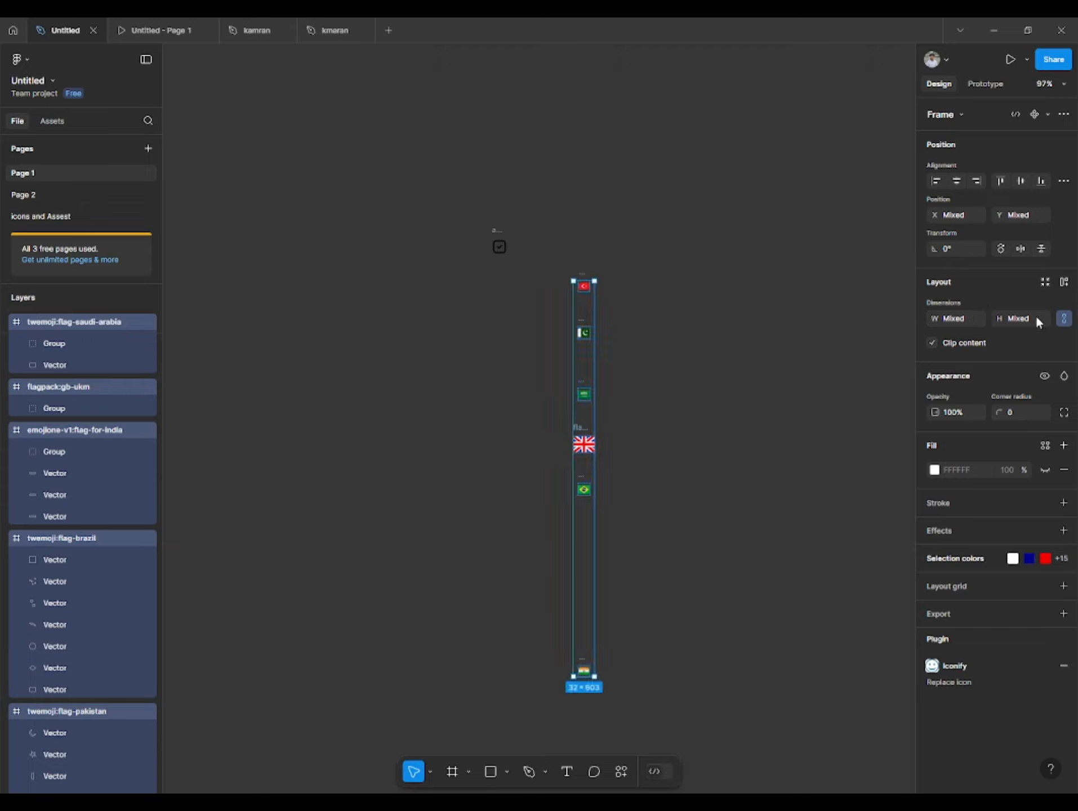
# - Tidy up the six aligned flags into an even column and set their spacing to 10
pyautogui.click(1063, 180)
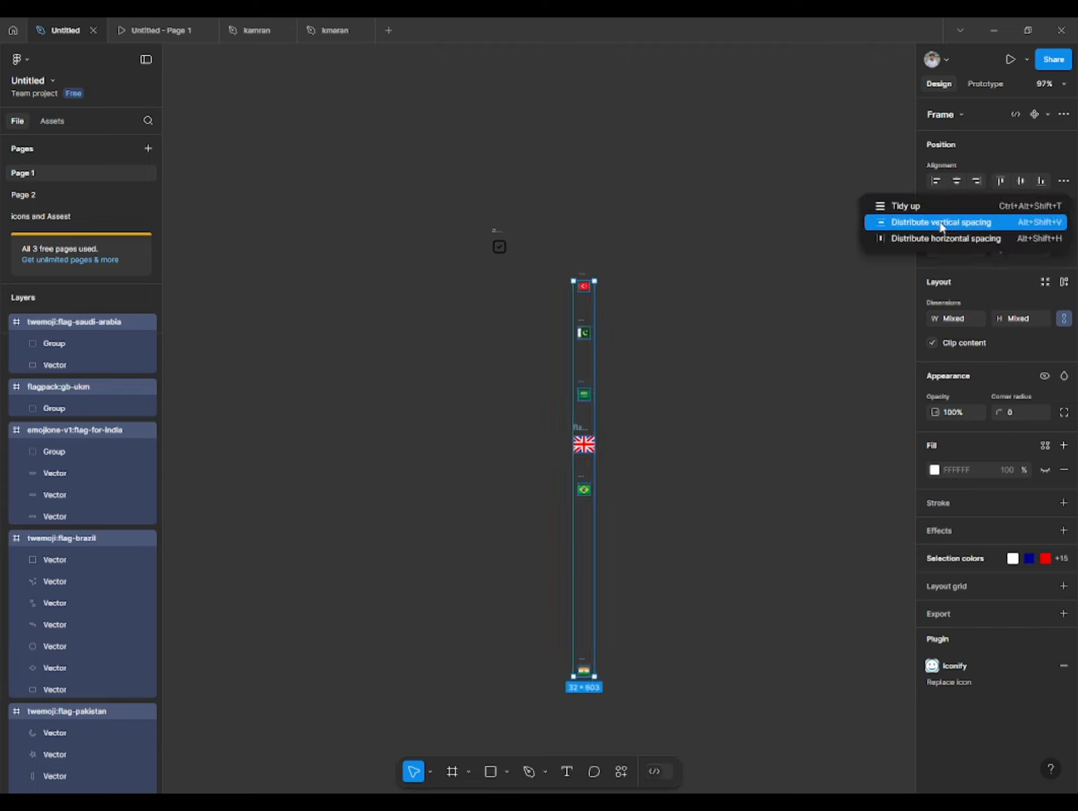
pyautogui.click(908, 205)
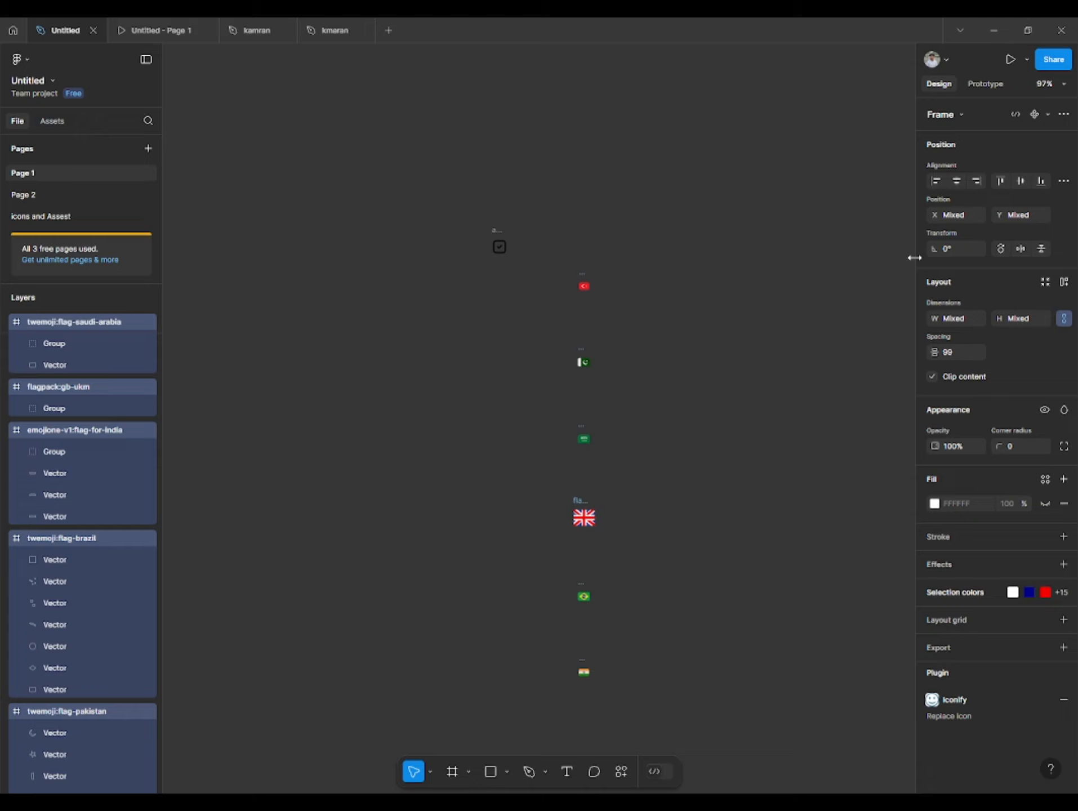
pyautogui.click(967, 352)
pyautogui.write('10')
pyautogui.press('Return')
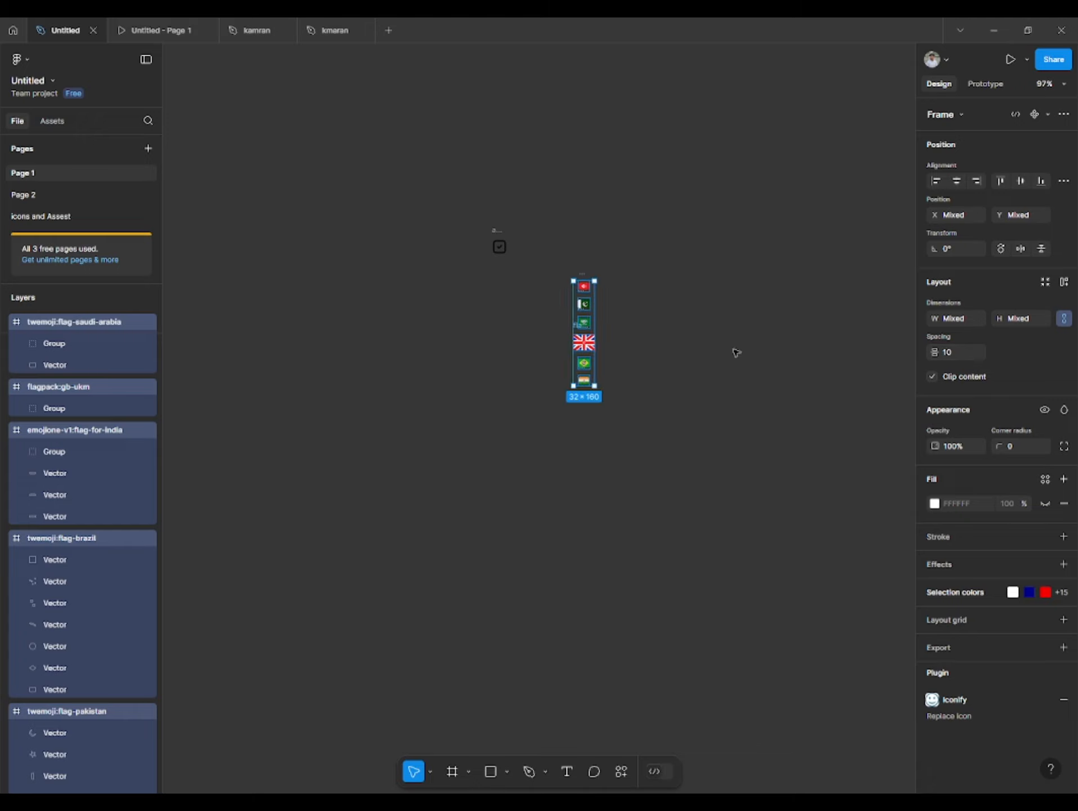
# - Scale the UK flag frame down to 20 × 15 and try adjusting its corner radius
pyautogui.scroll(3, 623, 345)
pyautogui.scroll(10, 597, 372)
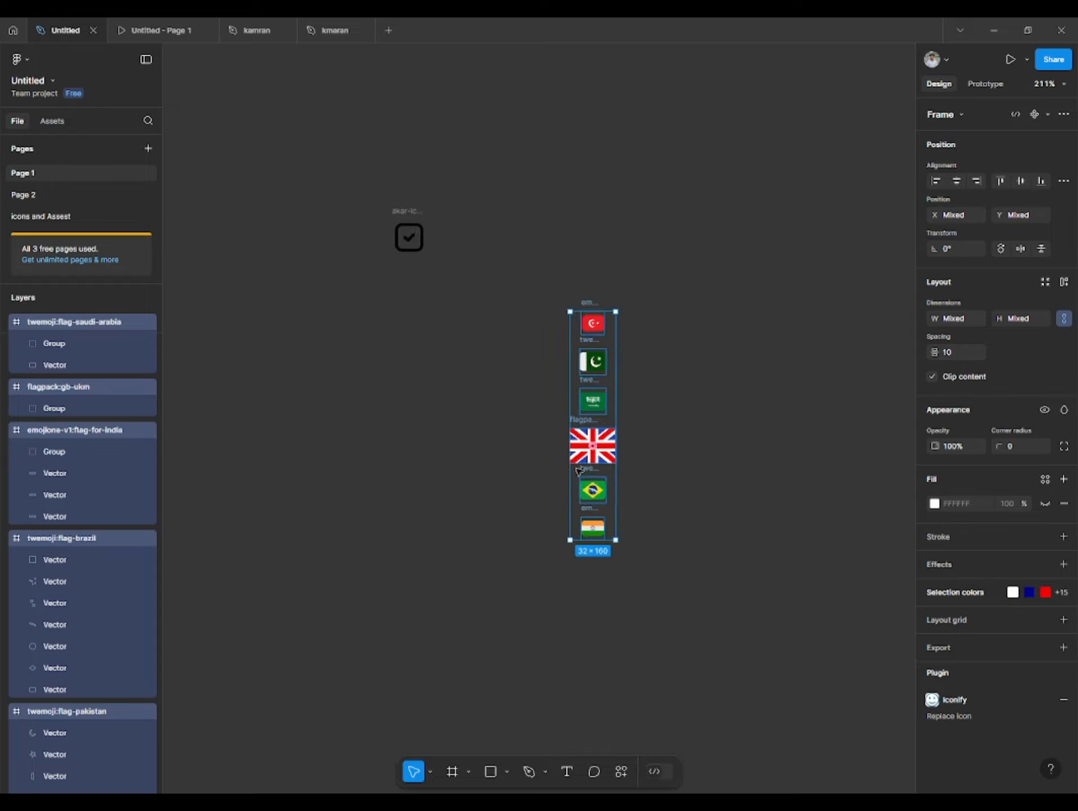
pyautogui.click(581, 340)
pyautogui.moveTo(693, 349); pyautogui.dragTo(667, 370)
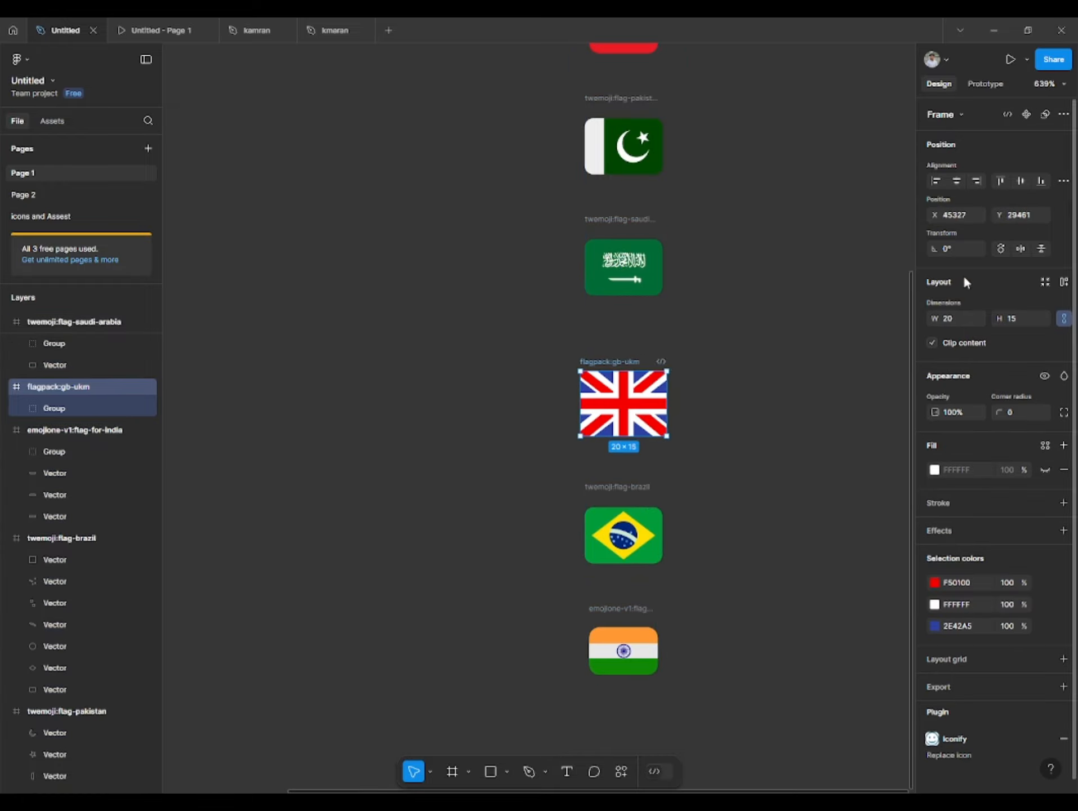
pyautogui.moveTo(996, 412); pyautogui.dragTo(1027, 410)
pyautogui.click(757, 389)
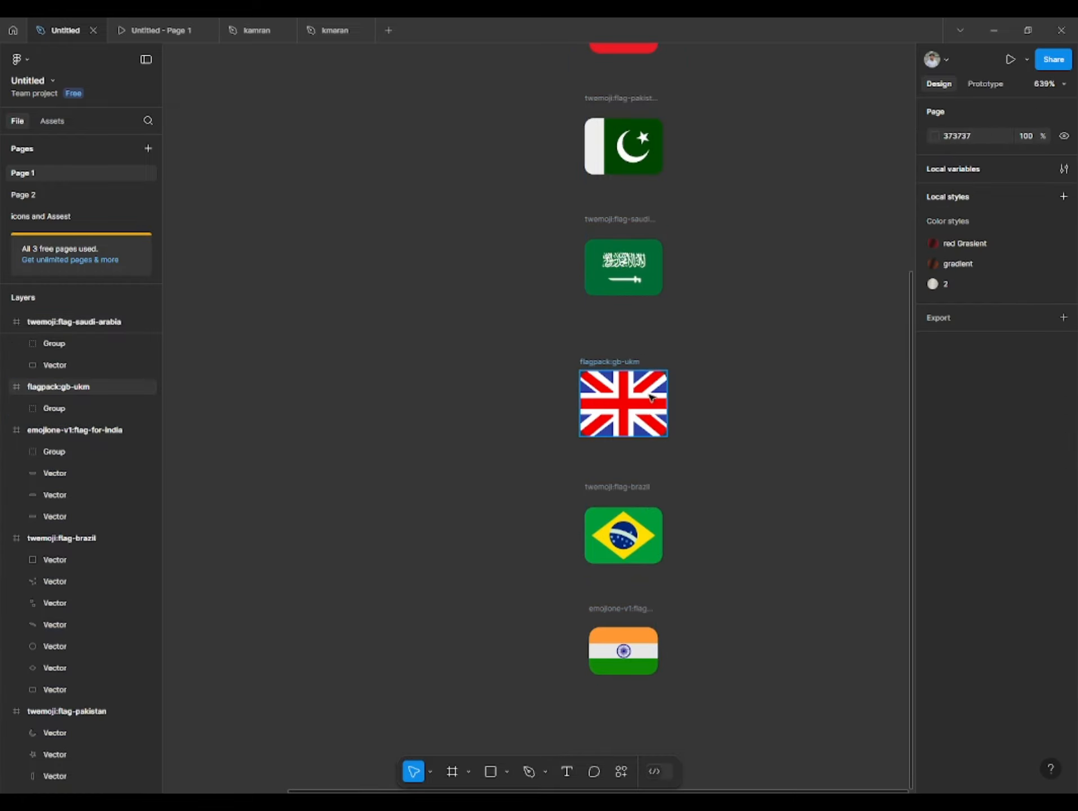
# - Resize the group inside the UK flag frame to 18 × 13.5 to match the neighbouring flags' width
pyautogui.click(648, 396)
pyautogui.moveTo(667, 370); pyautogui.dragTo(663, 376)
pyautogui.click(637, 220)
pyautogui.keyDown('shift'); pyautogui.click(636, 371); pyautogui.keyUp('shift')
pyautogui.click(653, 386)
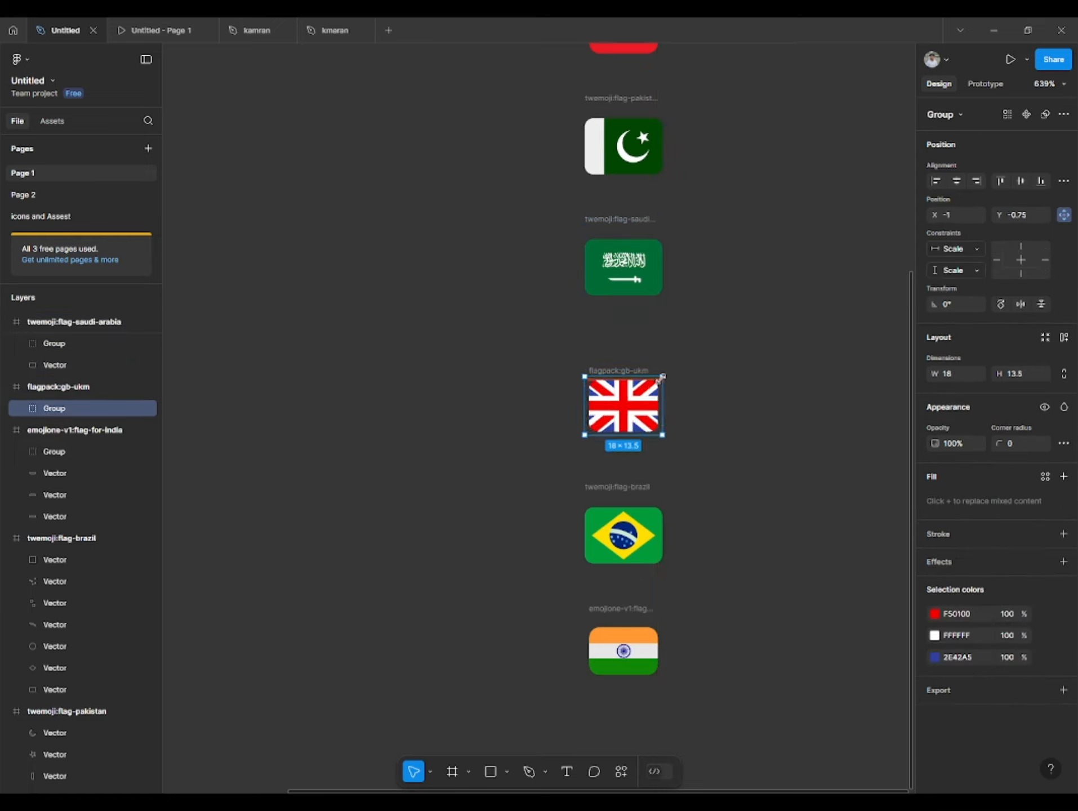
pyautogui.keyDown('shift'); pyautogui.click(603, 224); pyautogui.keyUp('shift')
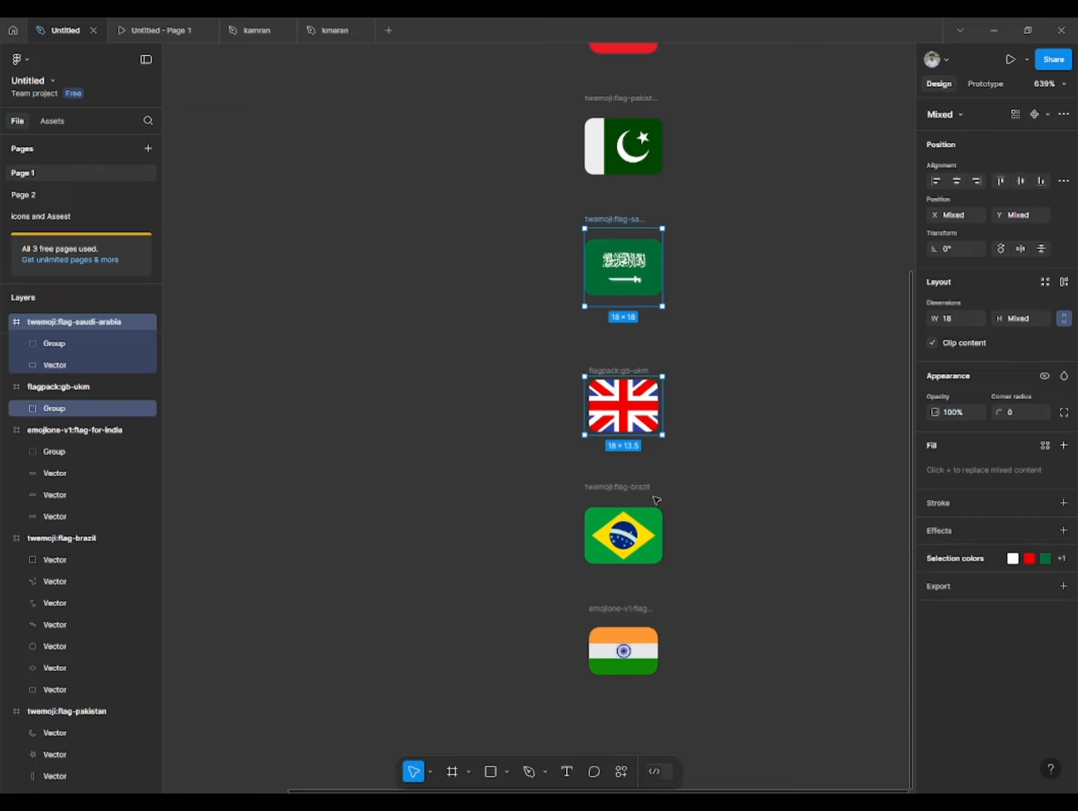
pyautogui.keyDown('shift'); pyautogui.click(619, 492); pyautogui.keyUp('shift')
pyautogui.scroll(-2, 619, 491)
pyautogui.keyDown('shift'); pyautogui.click(611, 567); pyautogui.keyUp('shift')
pyautogui.scroll(-1, 611, 568)
pyautogui.moveTo(622, 522); pyautogui.dragTo(606, 584)
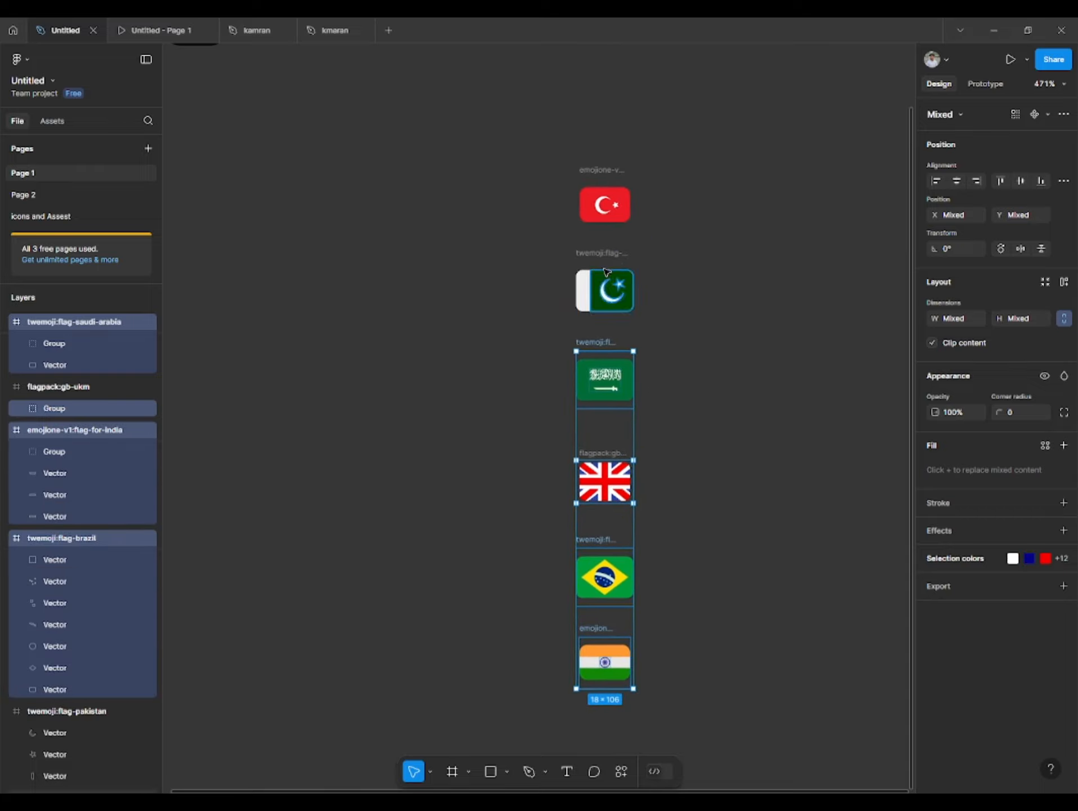
pyautogui.keyDown('shift'); pyautogui.click(612, 290); pyautogui.keyUp('shift')
pyautogui.keyDown('shift'); pyautogui.click(609, 198); pyautogui.keyUp('shift')
pyautogui.moveTo(737, 206); pyautogui.dragTo(418, 208)
pyautogui.scroll(-2, 417, 211)
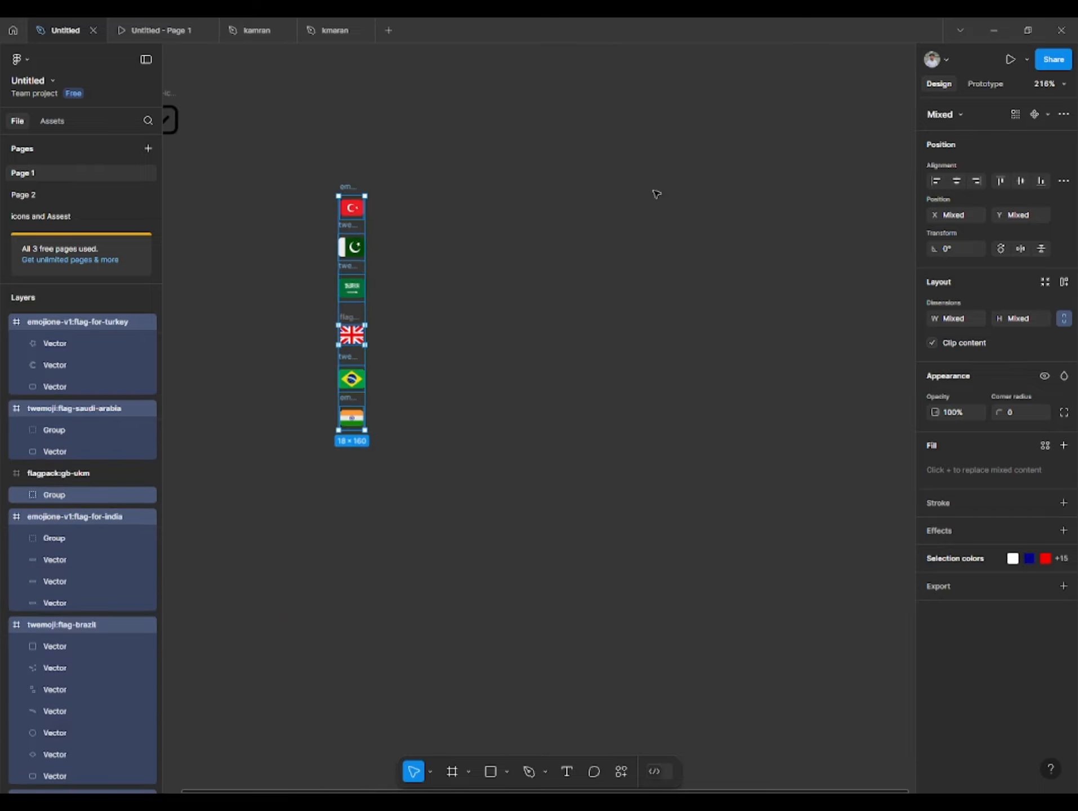
pyautogui.click(1048, 84)
pyautogui.click(973, 209)
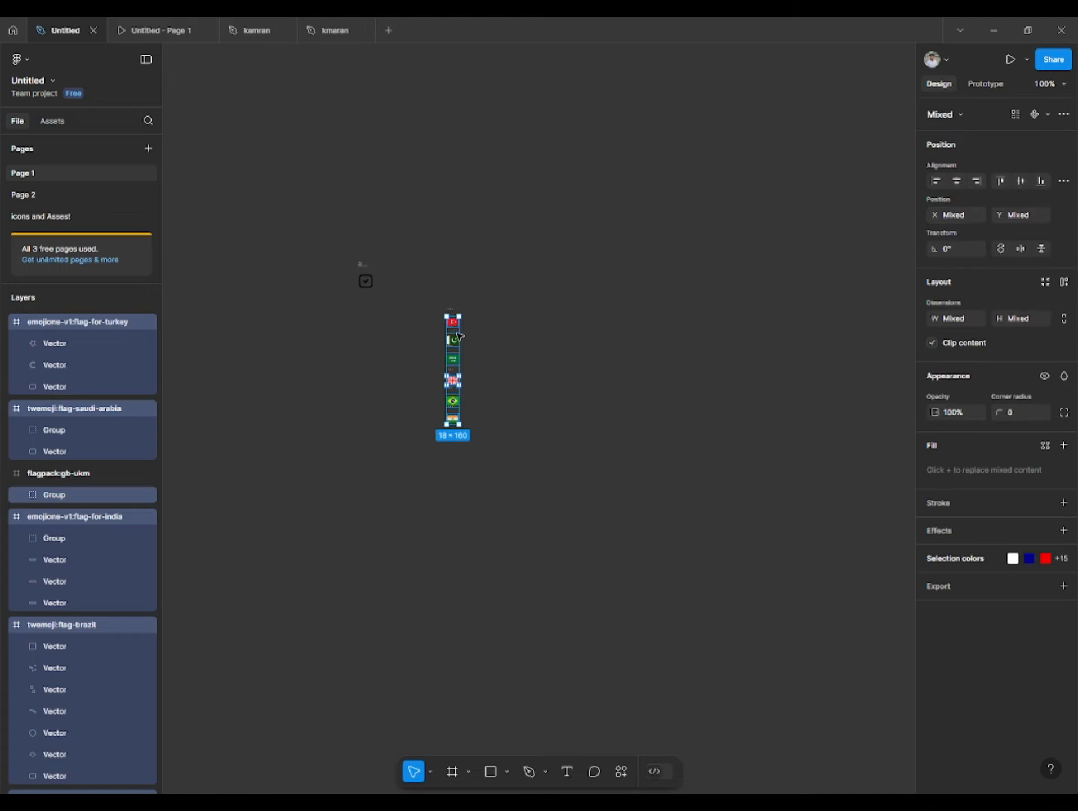
pyautogui.moveTo(451, 323); pyautogui.dragTo(404, 338)
pyautogui.hotkey('ctrl', 'z')
# - Select all six flag frames and scale them up together into a column about 60 × 534
pyautogui.moveTo(560, 280); pyautogui.dragTo(419, 450)
pyautogui.moveTo(452, 322); pyautogui.dragTo(261, 385)
pyautogui.click(284, 414)
pyautogui.click(236, 467)
pyautogui.scroll(4, 235, 467)
pyautogui.scroll(-1, 259, 472)
pyautogui.scroll(4, 262, 472)
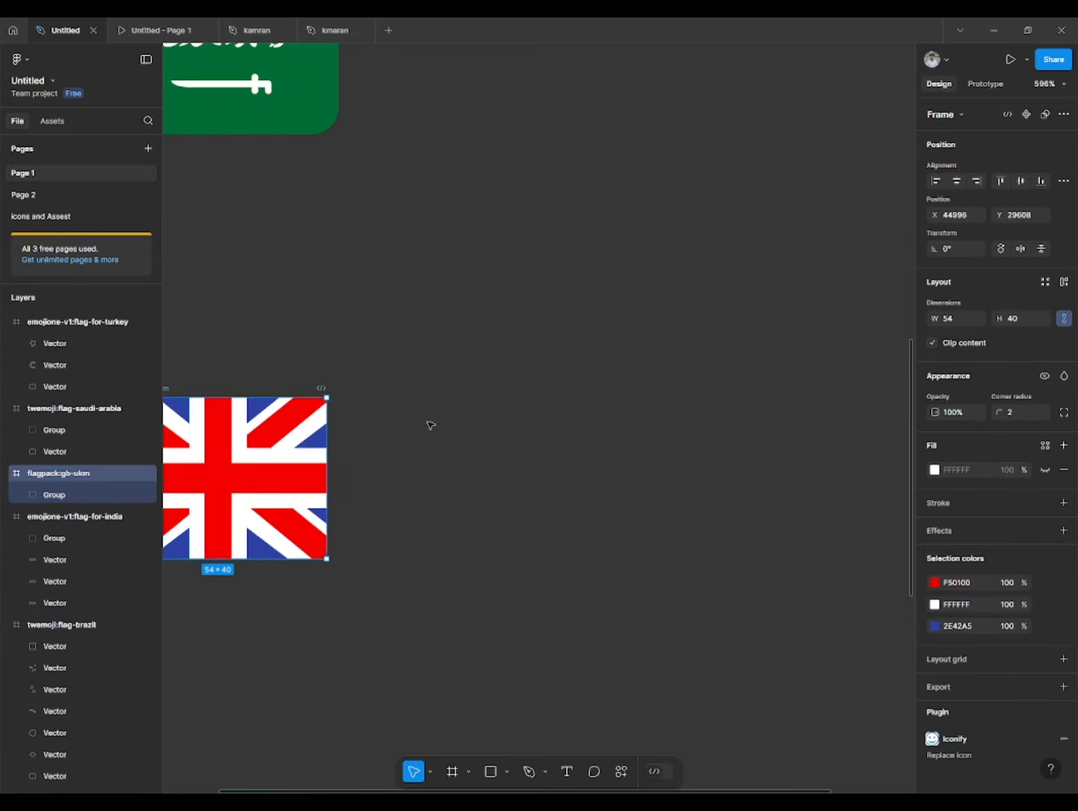
pyautogui.click(439, 419)
pyautogui.scroll(-7, 459, 407)
pyautogui.moveTo(541, 345); pyautogui.dragTo(456, 410)
pyautogui.hscroll(4, 625, 344)
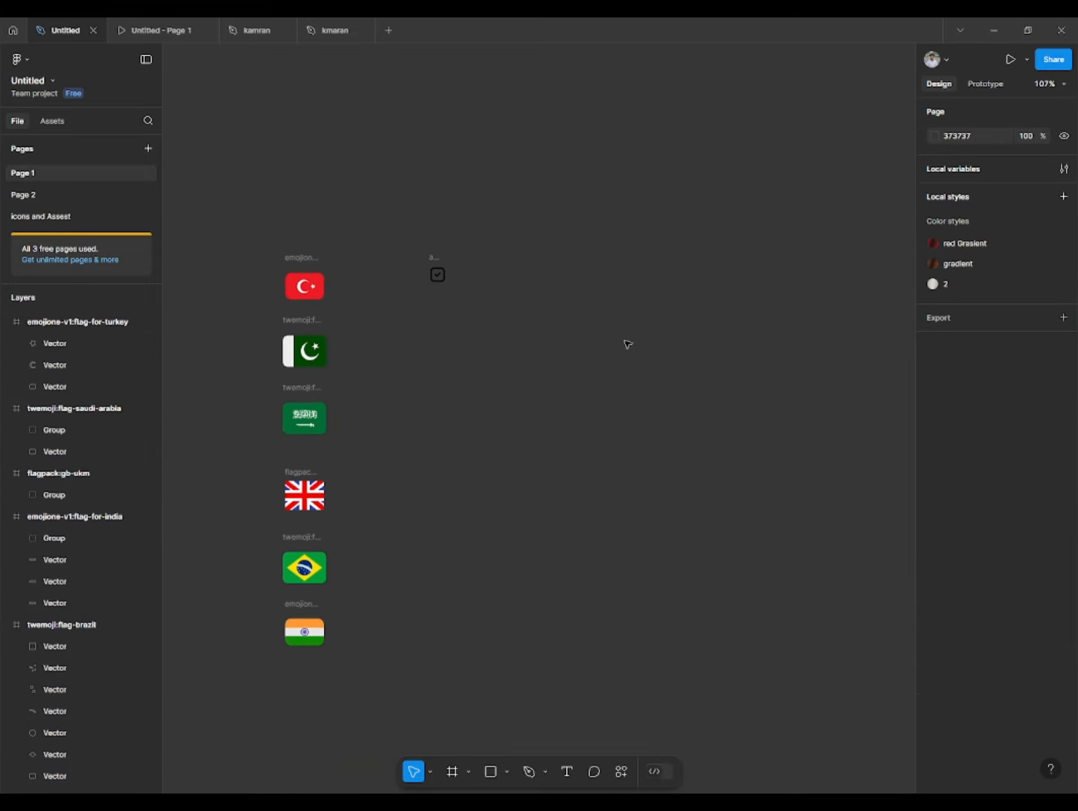
# - Scale the check-box icon up to 50 × 50 and change the stroke weight of the group inside it
pyautogui.scroll(1, 507, 326)
pyautogui.click(337, 310)
pyautogui.moveTo(353, 297); pyautogui.dragTo(356, 294)
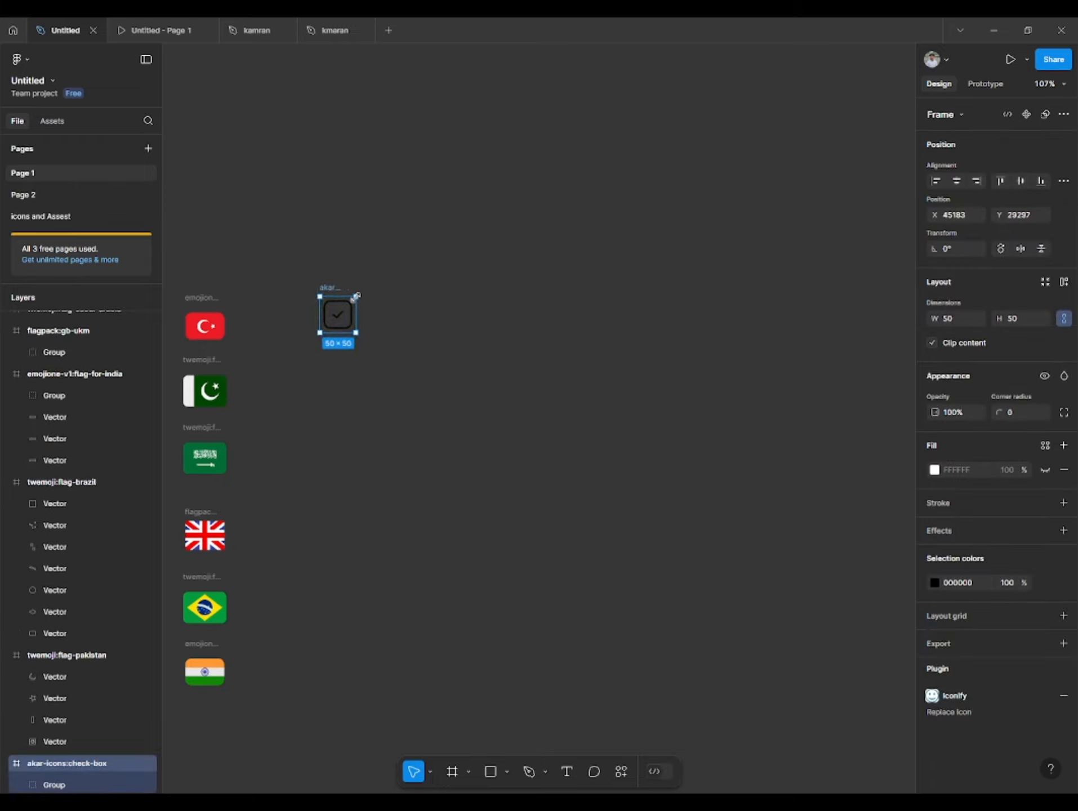
pyautogui.press('Return')
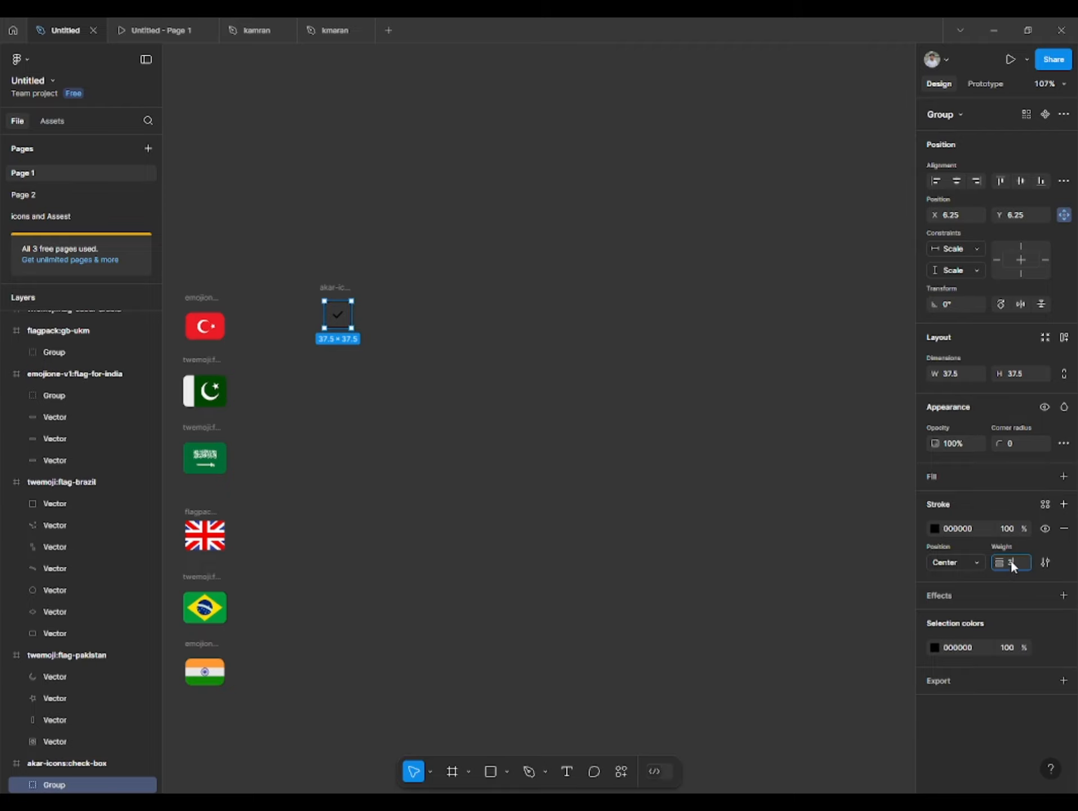
pyautogui.click(628, 497)
# - Select the six flag frames and turn each one into its own separate component
pyautogui.click(198, 298)
pyautogui.click(245, 263)
pyautogui.moveTo(245, 262); pyautogui.dragTo(351, 269)
pyautogui.moveTo(211, 274); pyautogui.dragTo(369, 710)
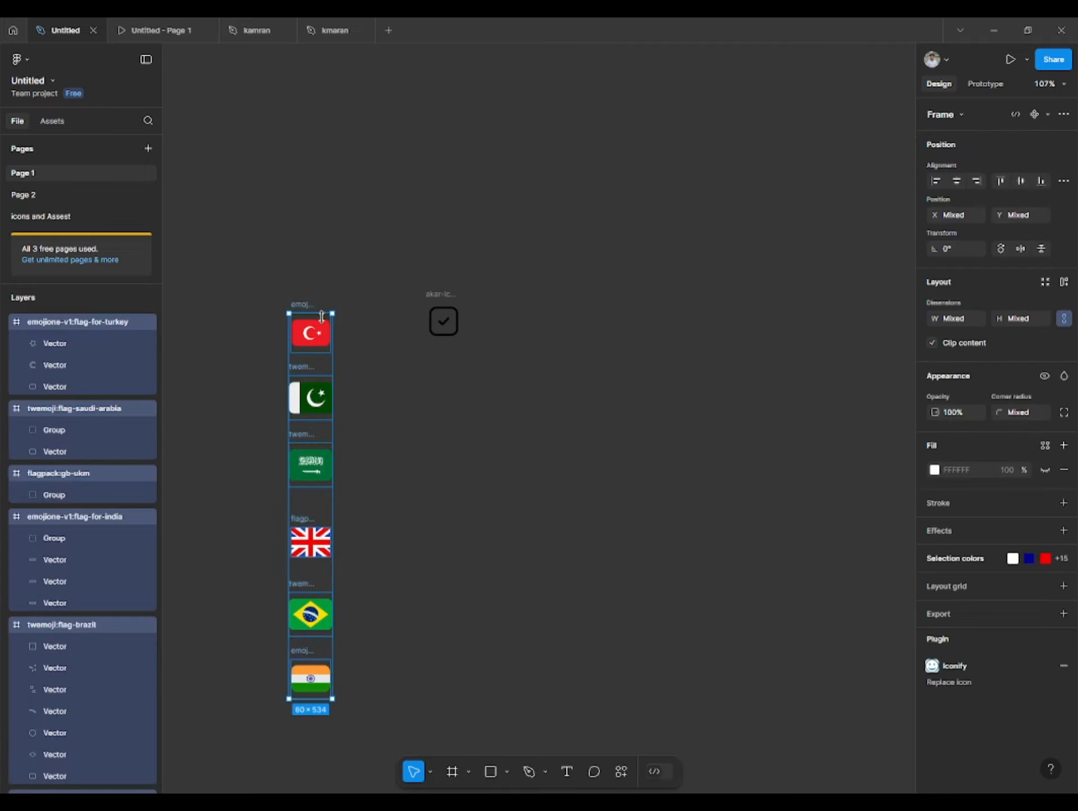
pyautogui.click(1048, 115)
pyautogui.click(996, 156)
pyautogui.click(585, 237)
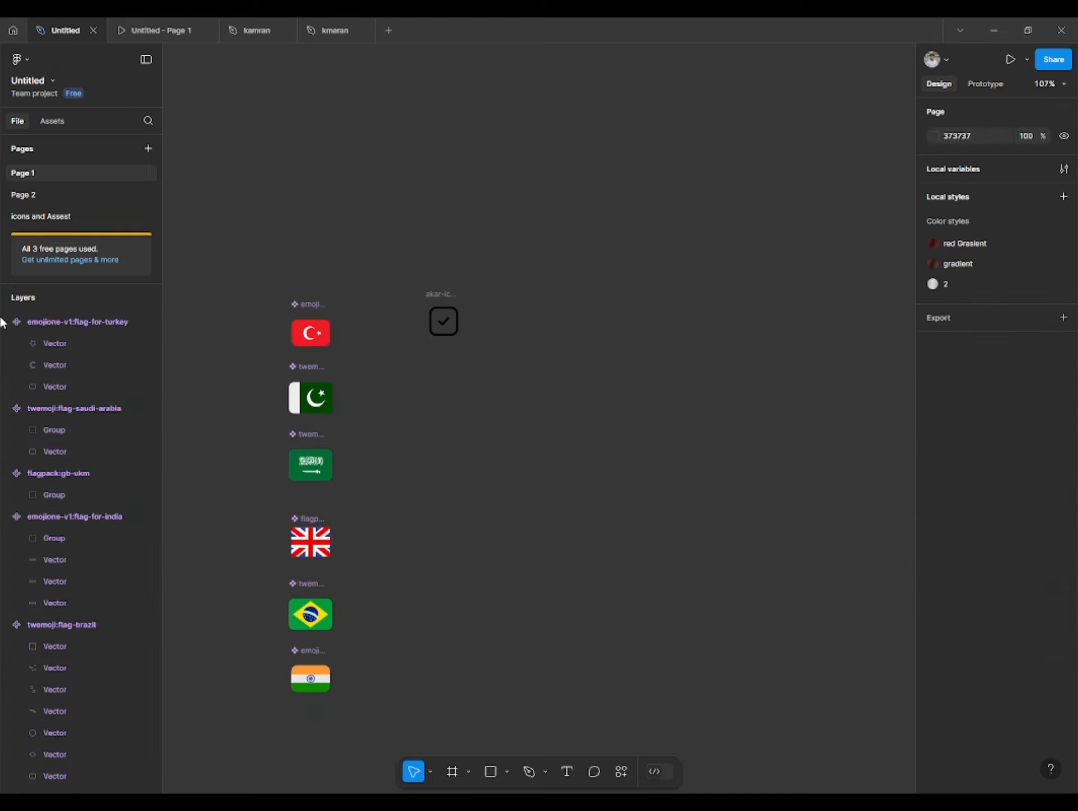
# - Check the flag components listed in the local assets of Page 1
pyautogui.click(51, 121)
pyautogui.click(45, 173)
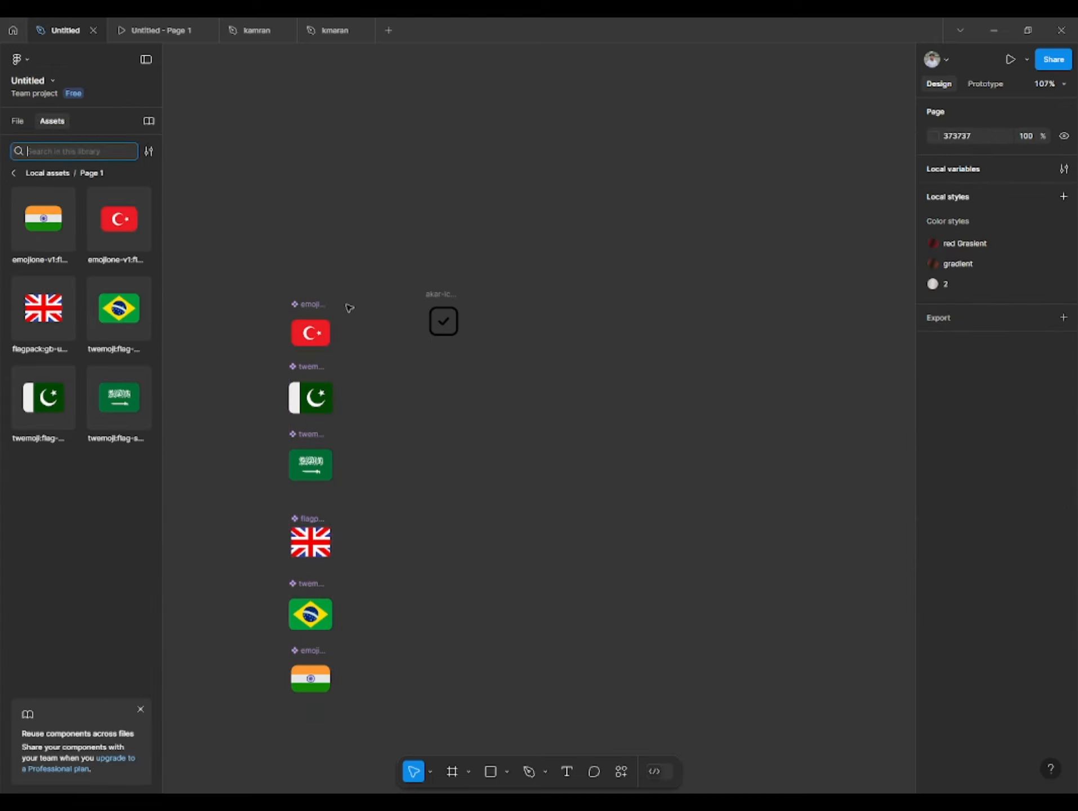
pyautogui.moveTo(362, 273); pyautogui.dragTo(353, 276)
pyautogui.click(17, 169)
# - Add a text label reading "Pakistan" on the empty canvas beside the flags and set its font size to 16
pyautogui.moveTo(387, 194); pyautogui.dragTo(265, 164)
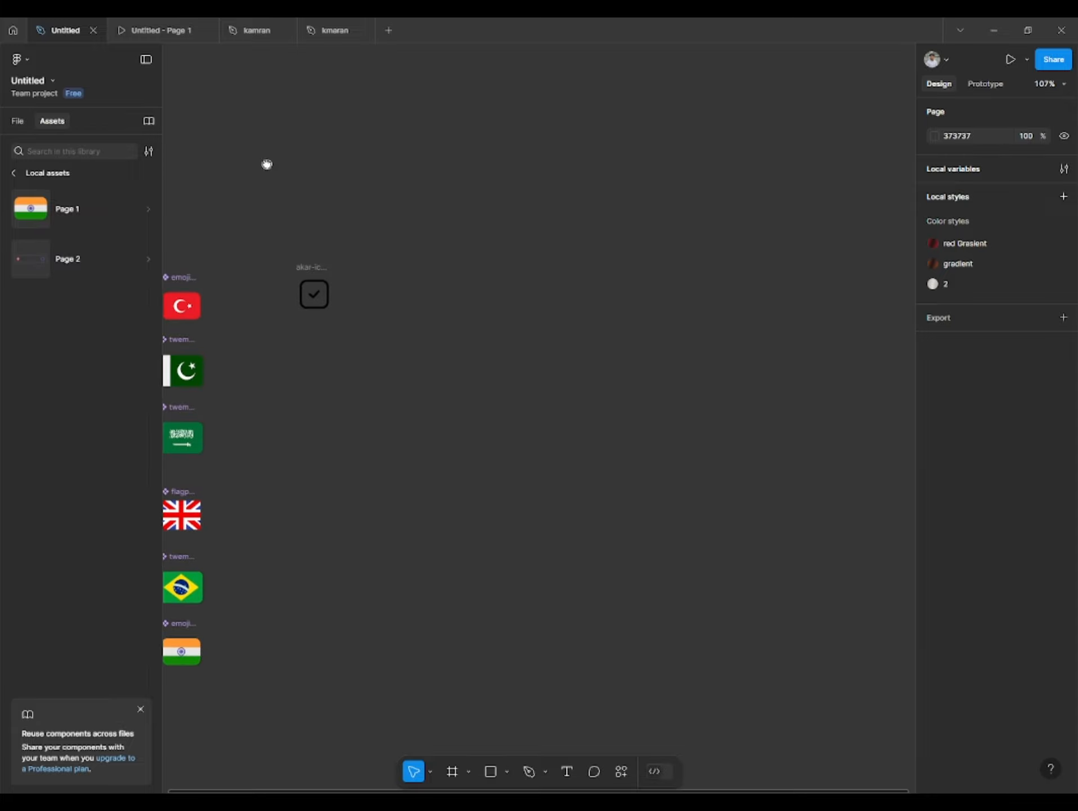
pyautogui.press('t')
pyautogui.click(433, 455)
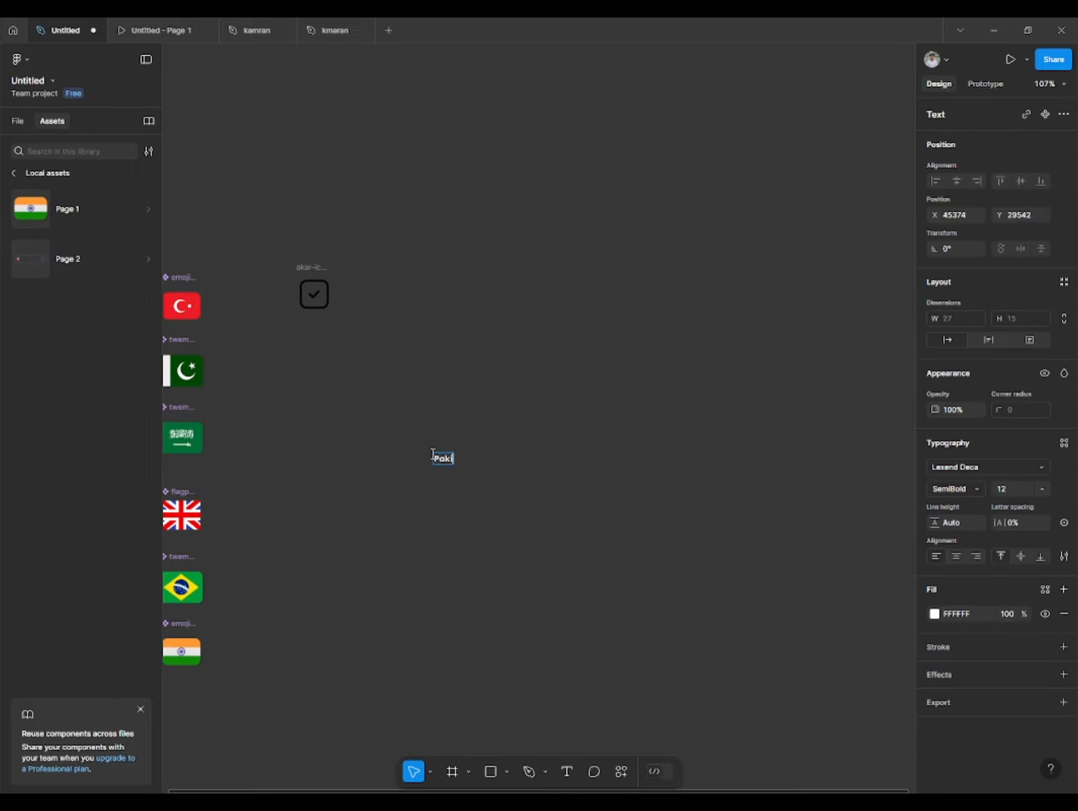
pyautogui.write('PAKIS')
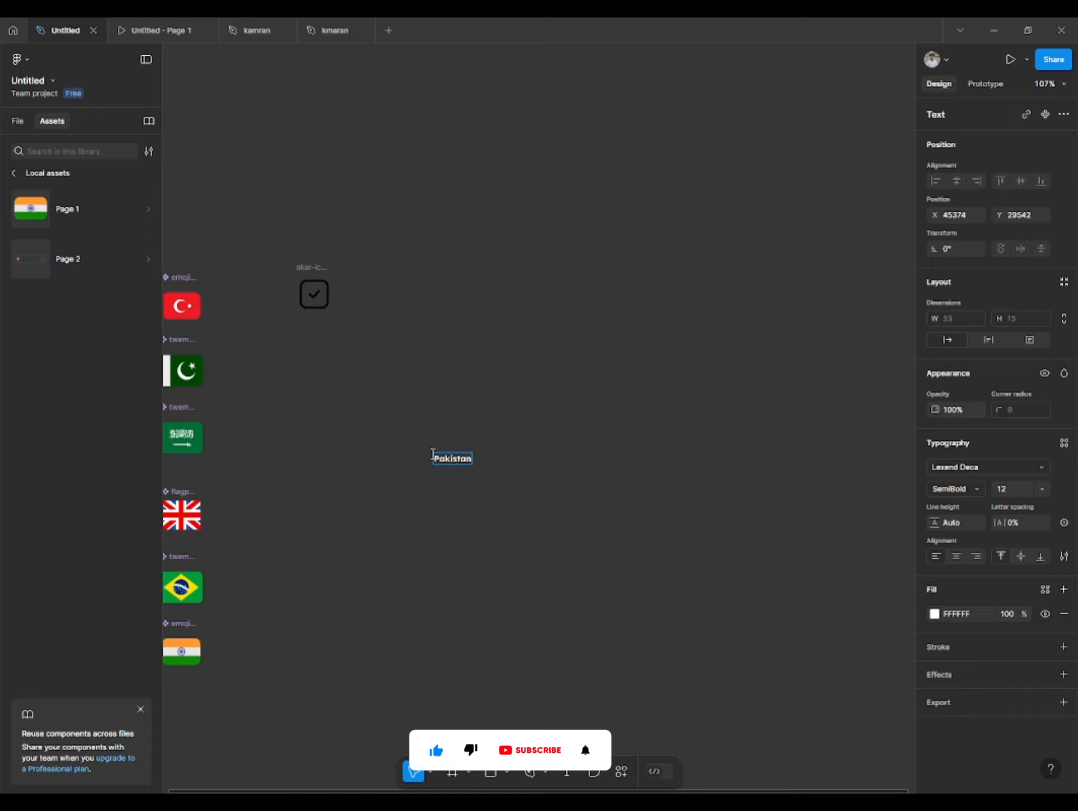
pyautogui.press('Escape')
pyautogui.click(1042, 488)
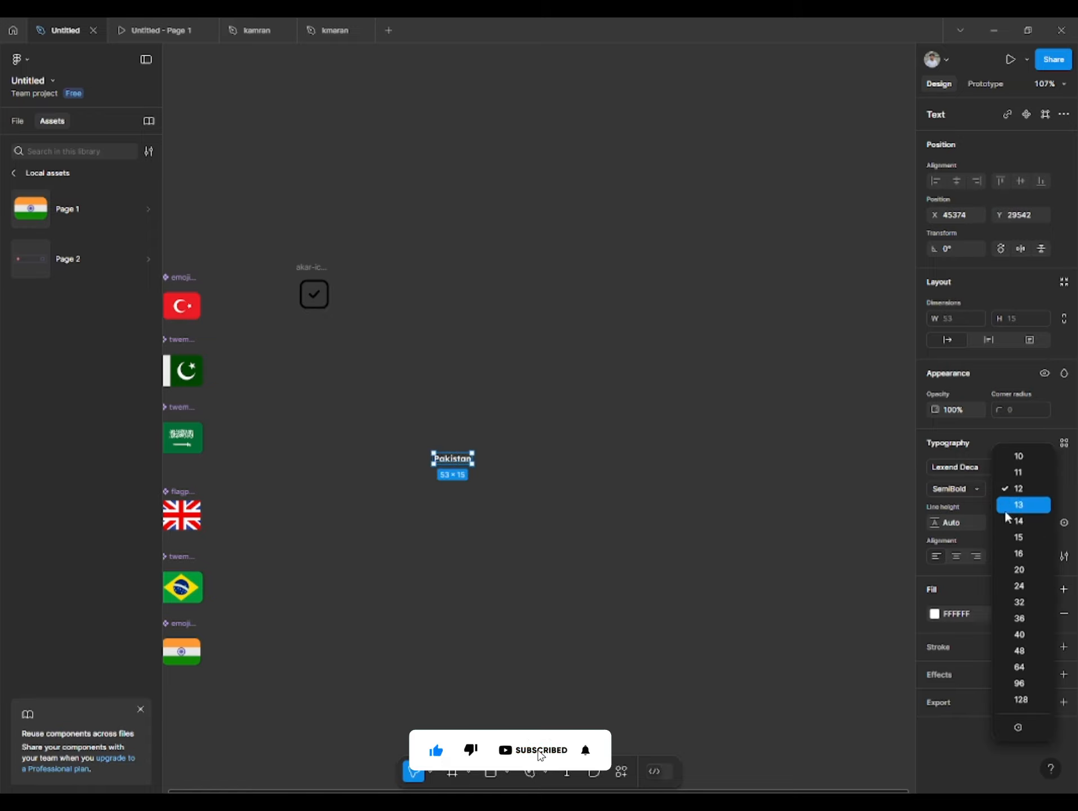
pyautogui.click(1007, 552)
# - Change the fill of the "Pakistan" label to a near-black color
pyautogui.click(492, 434)
pyautogui.click(462, 461)
pyautogui.scroll(1, 462, 462)
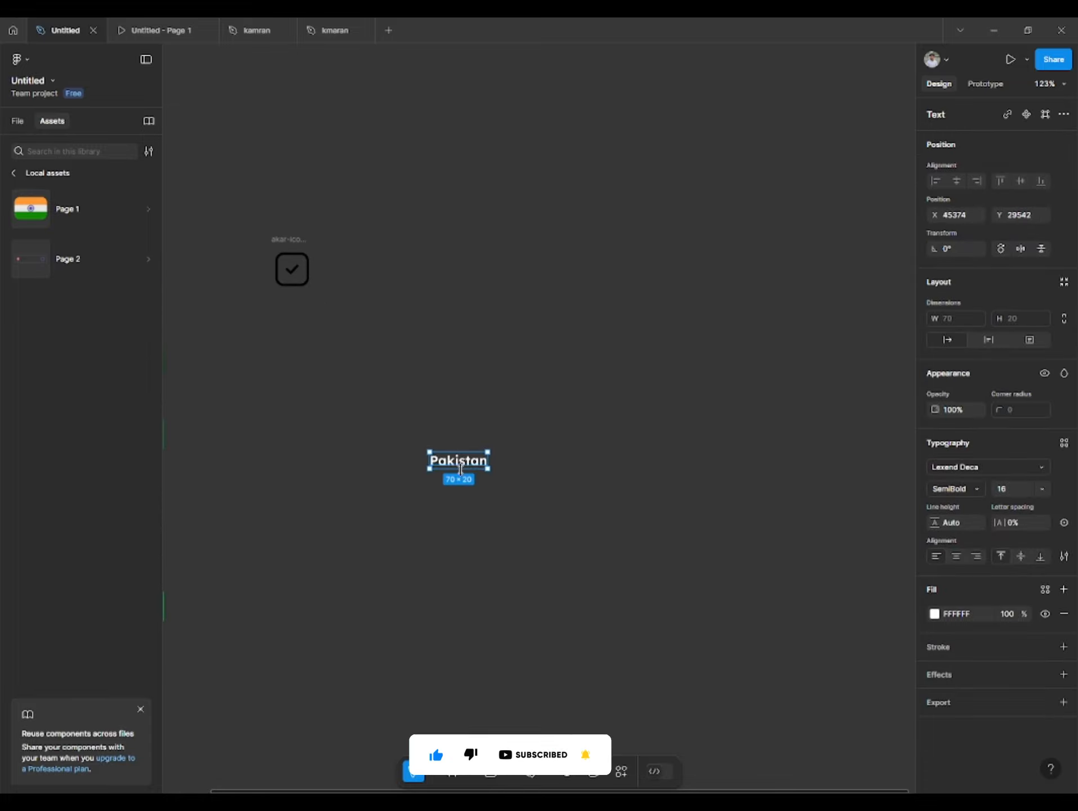
pyautogui.moveTo(463, 464); pyautogui.dragTo(547, 367)
pyautogui.click(580, 362)
pyautogui.click(554, 369)
pyautogui.click(935, 615)
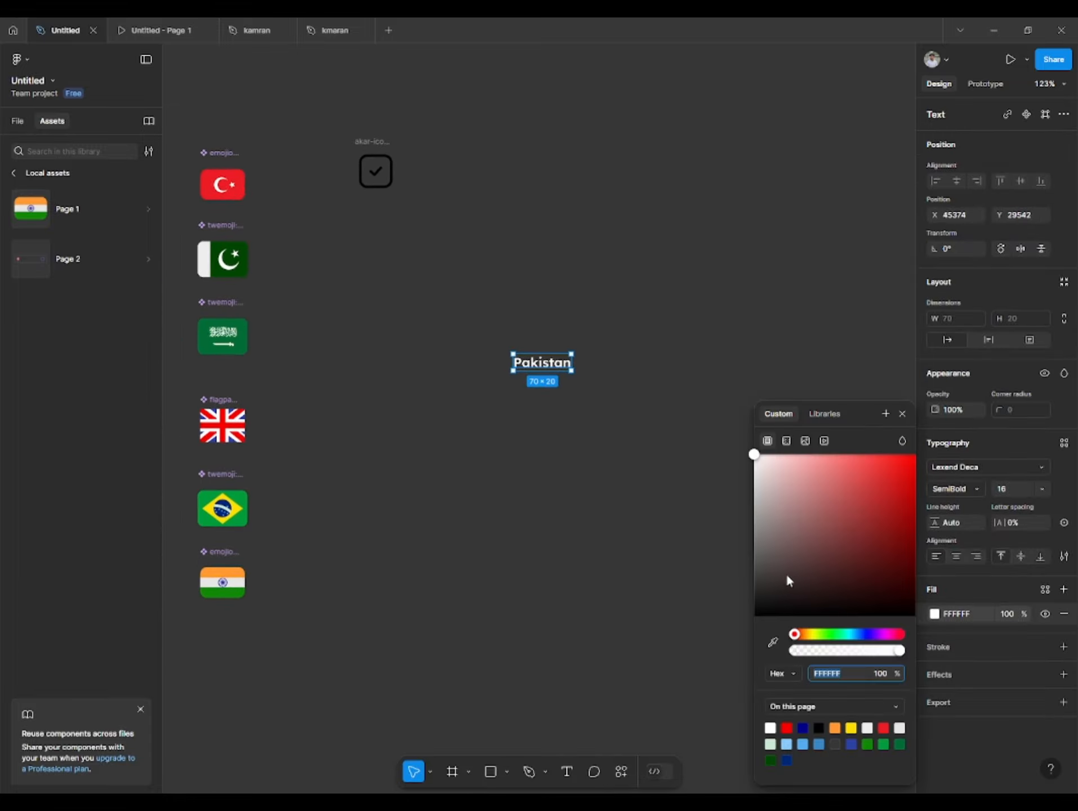
pyautogui.moveTo(785, 573); pyautogui.dragTo(752, 602)
pyautogui.click(234, 96)
# - Place an instance of the Pakistan flag component from the Page 1 assets just before the "Pakistan" label
pyautogui.click(223, 184)
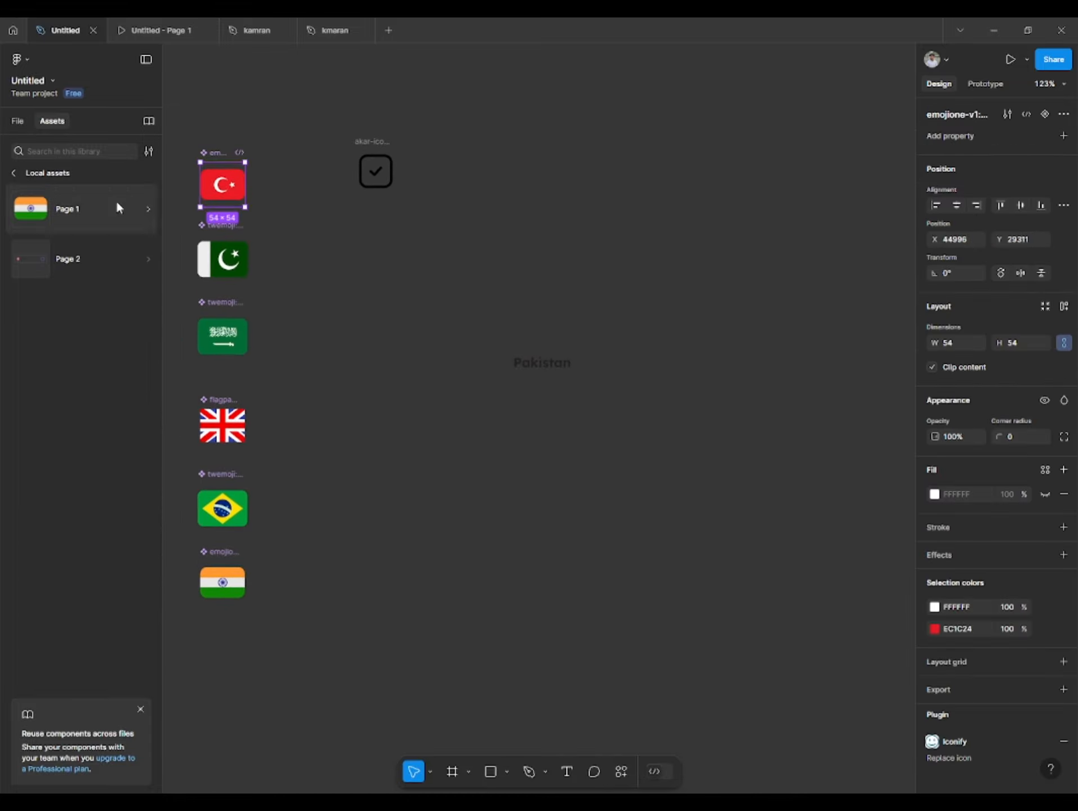
pyautogui.click(41, 207)
pyautogui.moveTo(43, 397); pyautogui.dragTo(476, 326)
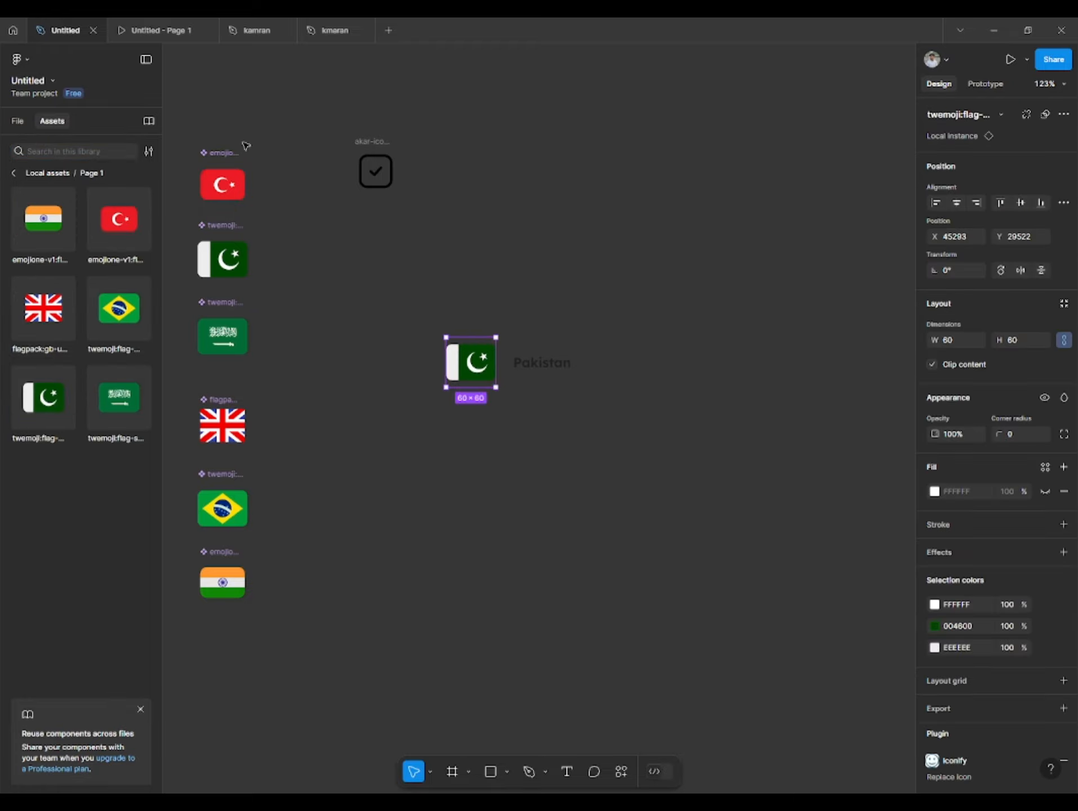
# - Select the six flag components and scale them down together to about 30 × 268
pyautogui.moveTo(179, 131); pyautogui.dragTo(307, 670)
pyautogui.moveTo(248, 162); pyautogui.dragTo(233, 272)
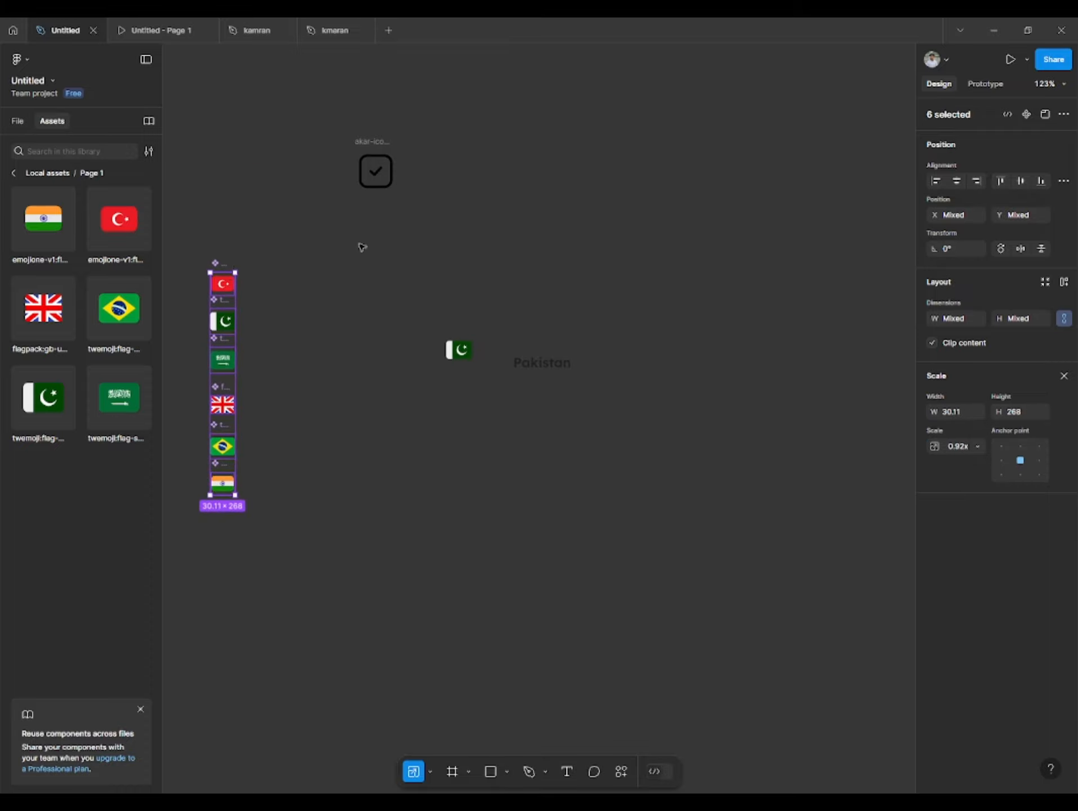
pyautogui.click(362, 247)
# - Move the Pakistan flag instance closer to its label and wrap both in a horizontal auto layout with a gap of 8
pyautogui.moveTo(460, 351); pyautogui.dragTo(493, 361)
pyautogui.keyDown('shift'); pyautogui.click(528, 367); pyautogui.keyUp('shift')
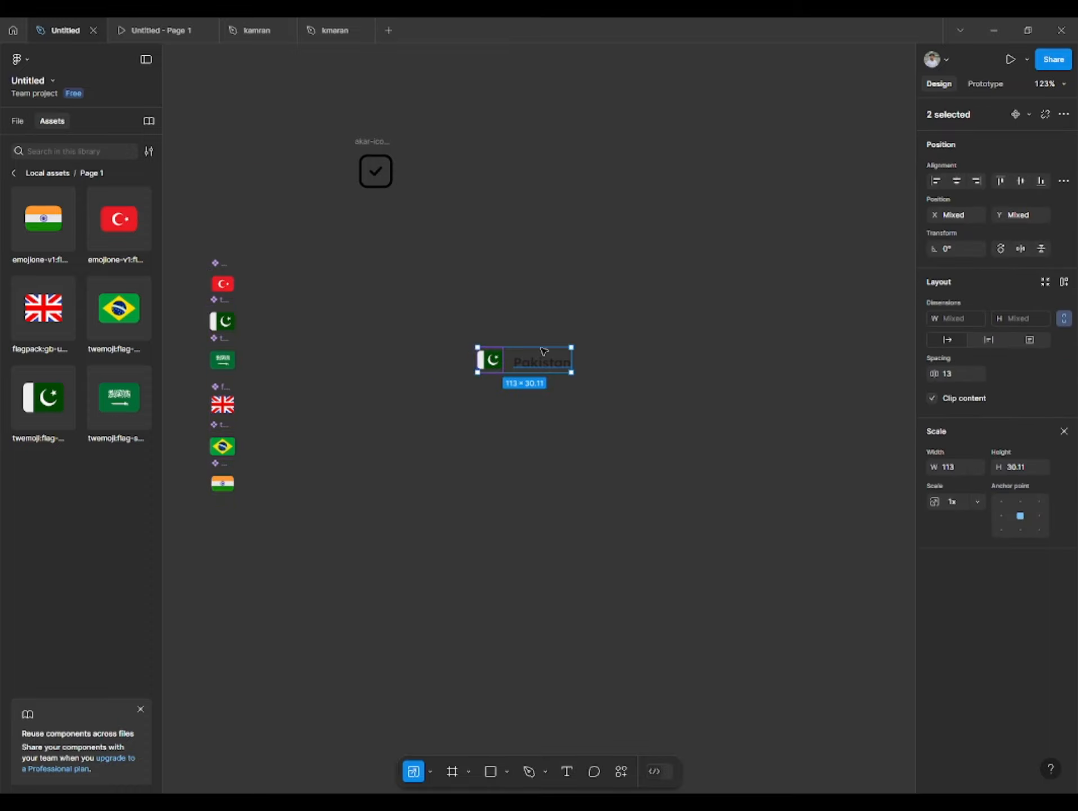
pyautogui.hotkey('shift', 'a')
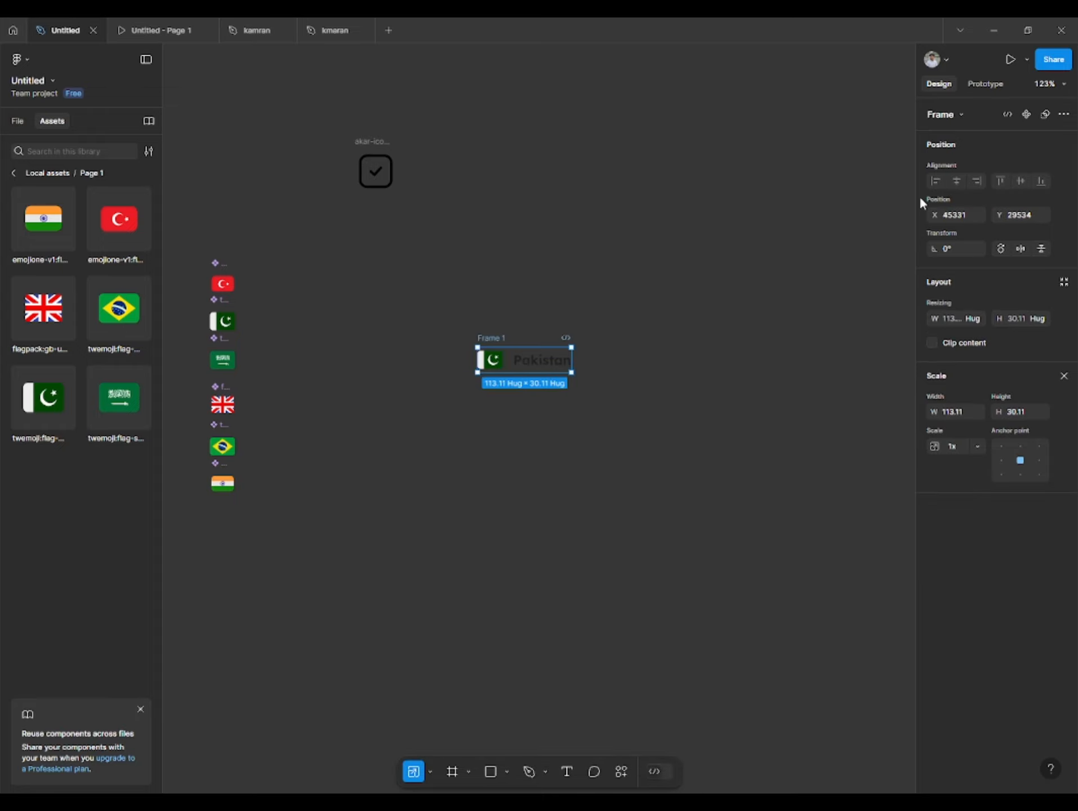
pyautogui.press('v')
pyautogui.press('Return')
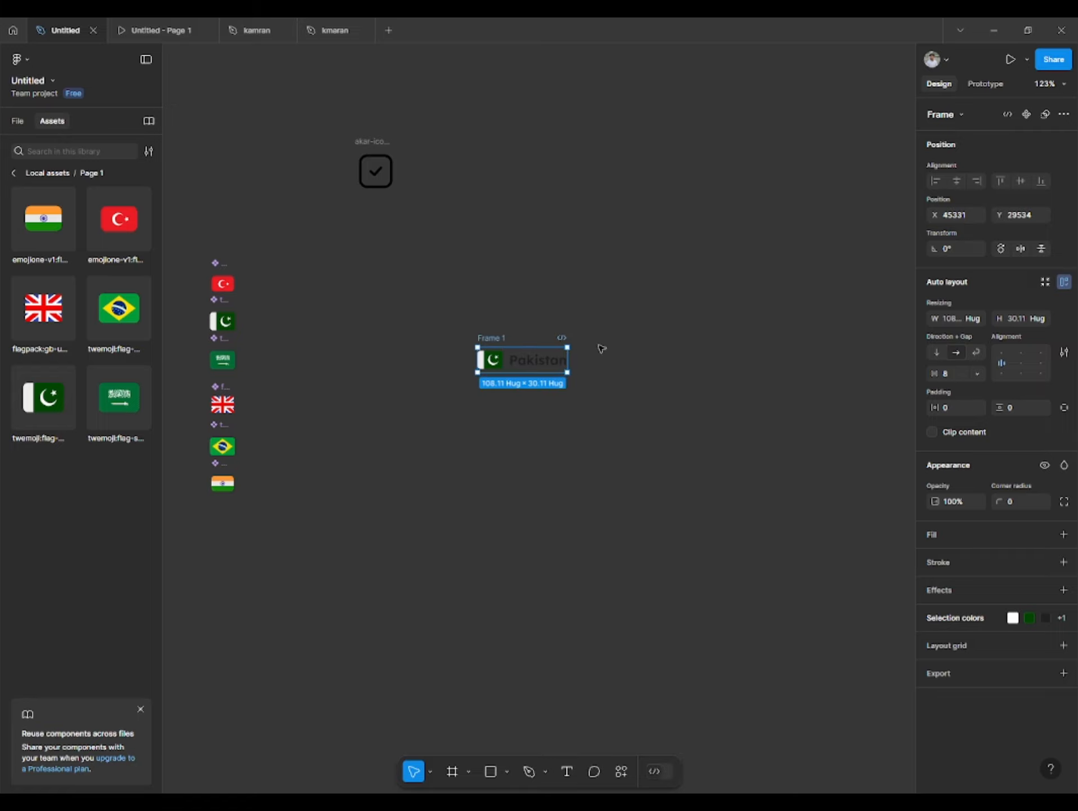
# - Try the text baseline alignment option in the auto layout settings of the flag and label frame
pyautogui.click(649, 363)
pyautogui.click(529, 361)
pyautogui.click(1065, 353)
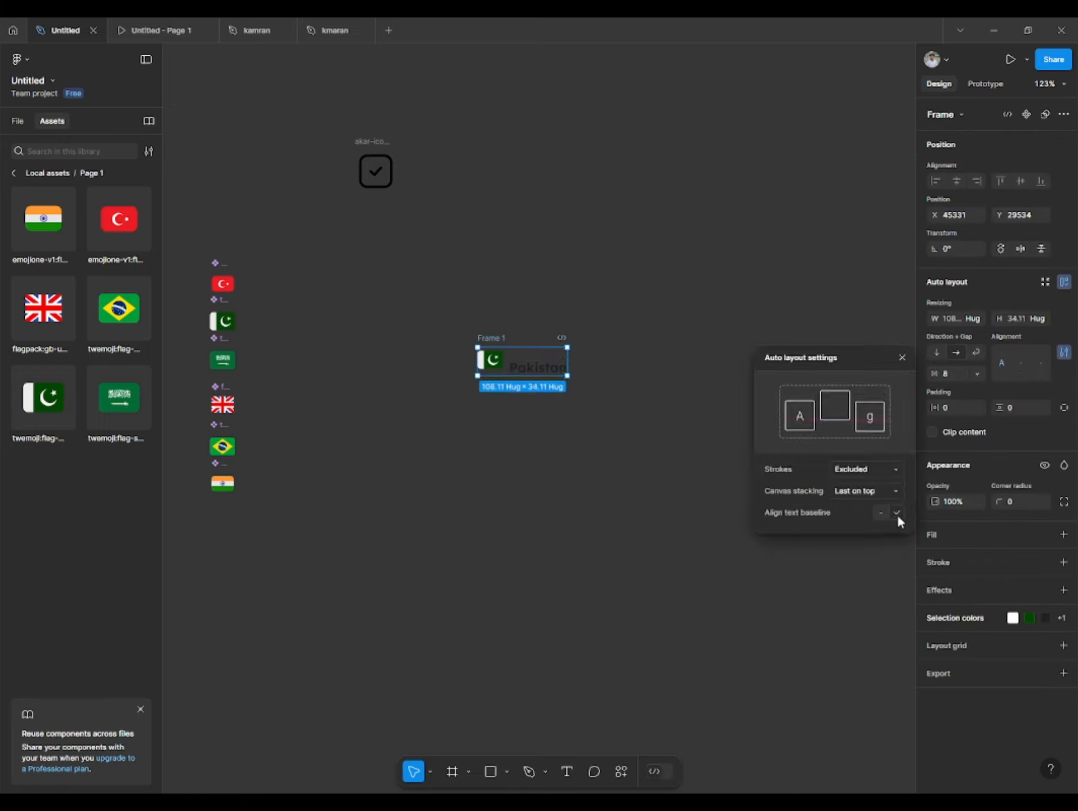
pyautogui.click(587, 287)
# - Move the check-box icon to the far side of the "Pakistan" label and align its vertical center with the flag and label frame
pyautogui.moveTo(588, 288); pyautogui.dragTo(489, 315)
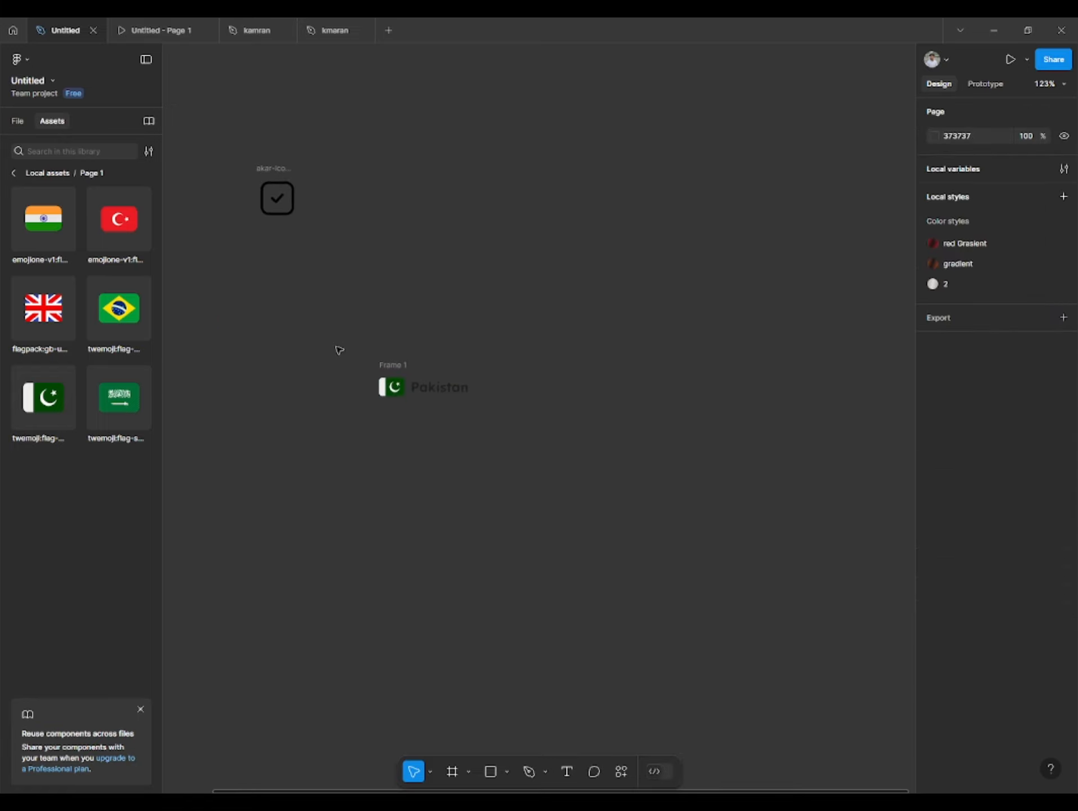
pyautogui.moveTo(273, 174); pyautogui.dragTo(602, 363)
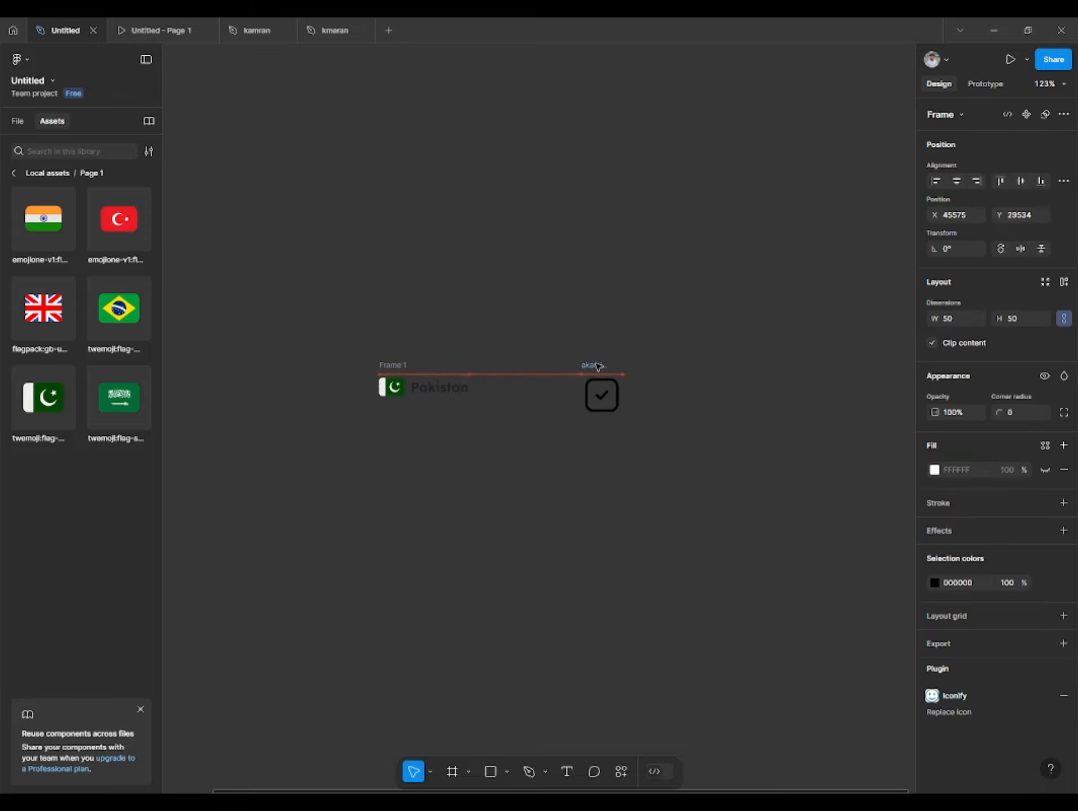
pyautogui.keyDown('shift'); pyautogui.click(387, 366); pyautogui.keyUp('shift')
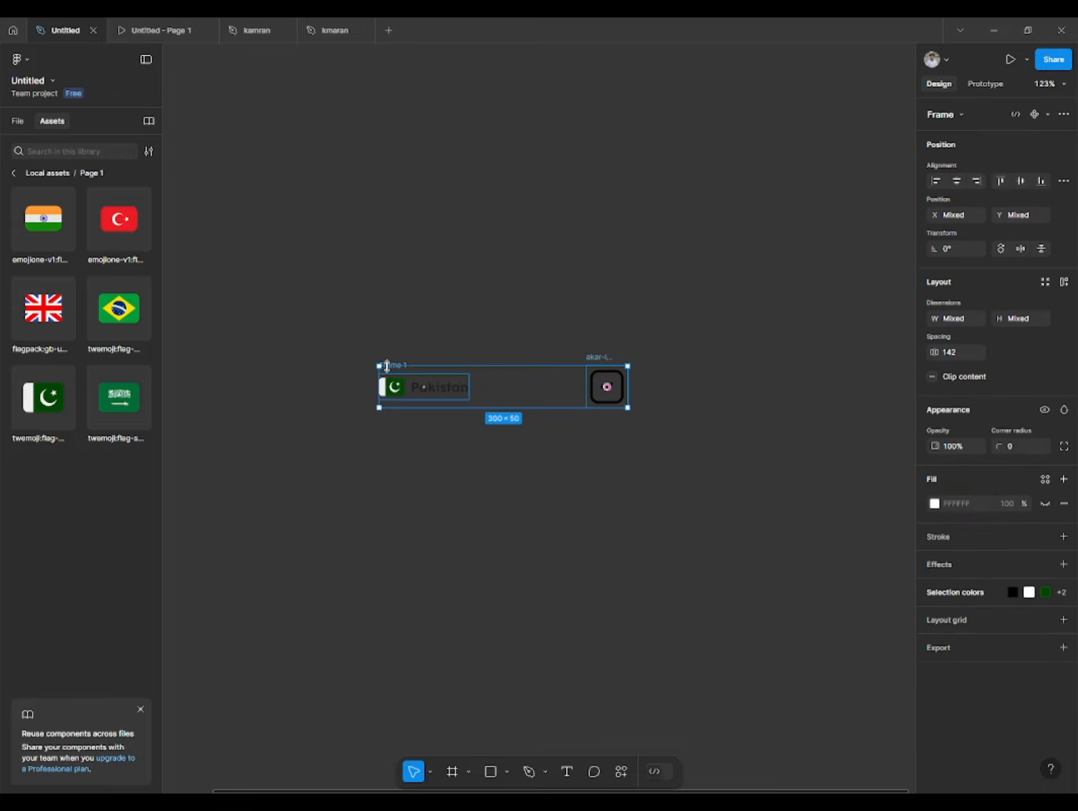
# - Scale the check-box icon down to about 38 × 38
pyautogui.click(623, 376)
pyautogui.moveTo(627, 369); pyautogui.dragTo(622, 374)
pyautogui.click(636, 360)
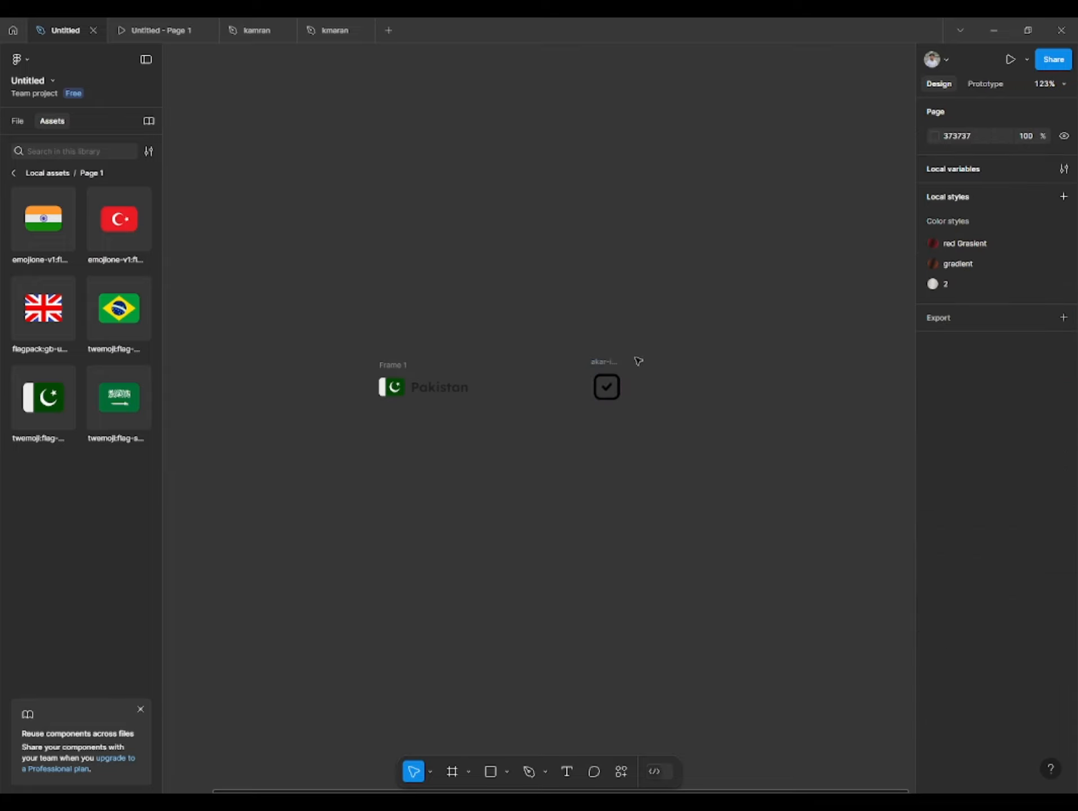
# - Wrap the flag and label frame and the check-box icon together in a horizontal auto layout frame
pyautogui.click(447, 364)
pyautogui.keyDown('shift'); pyautogui.click(601, 365); pyautogui.keyUp('shift')
pyautogui.hotkey('shift', 'a')
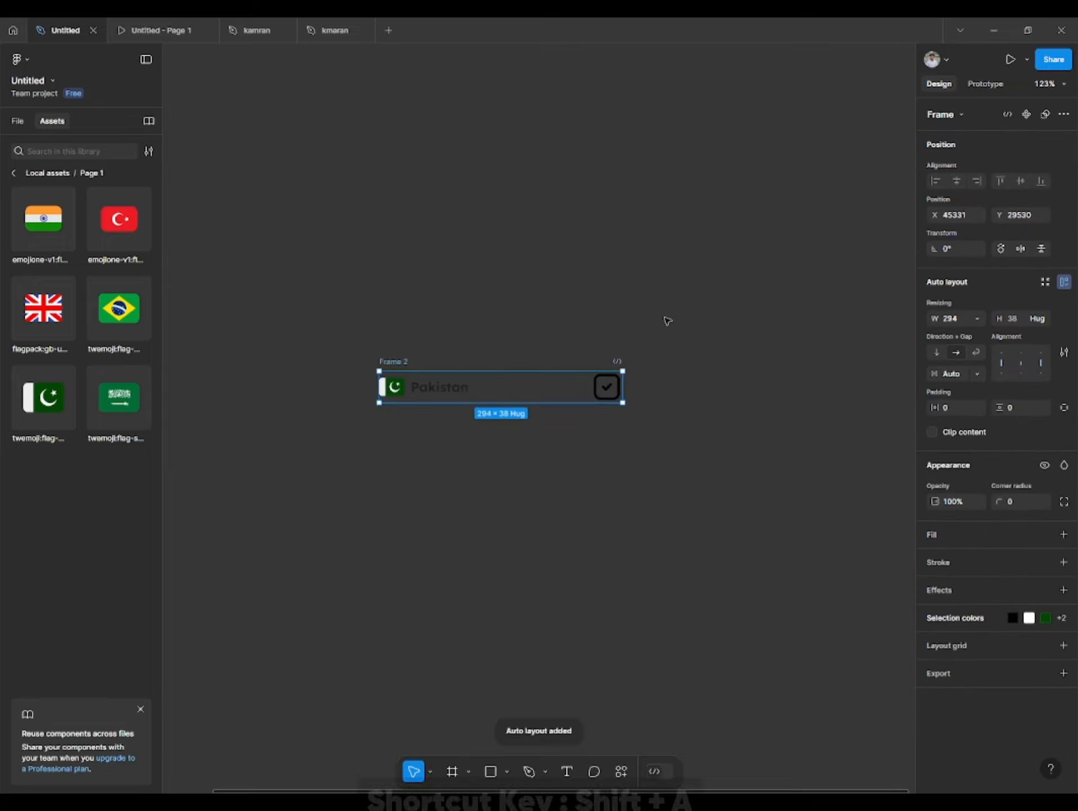
pyautogui.moveTo(617, 389)
pyautogui.mouseDown()
pyautogui.moveTo(554, 389)
pyautogui.moveTo(635, 391)
pyautogui.moveTo(548, 410)
pyautogui.moveTo(635, 394)
pyautogui.mouseUp()
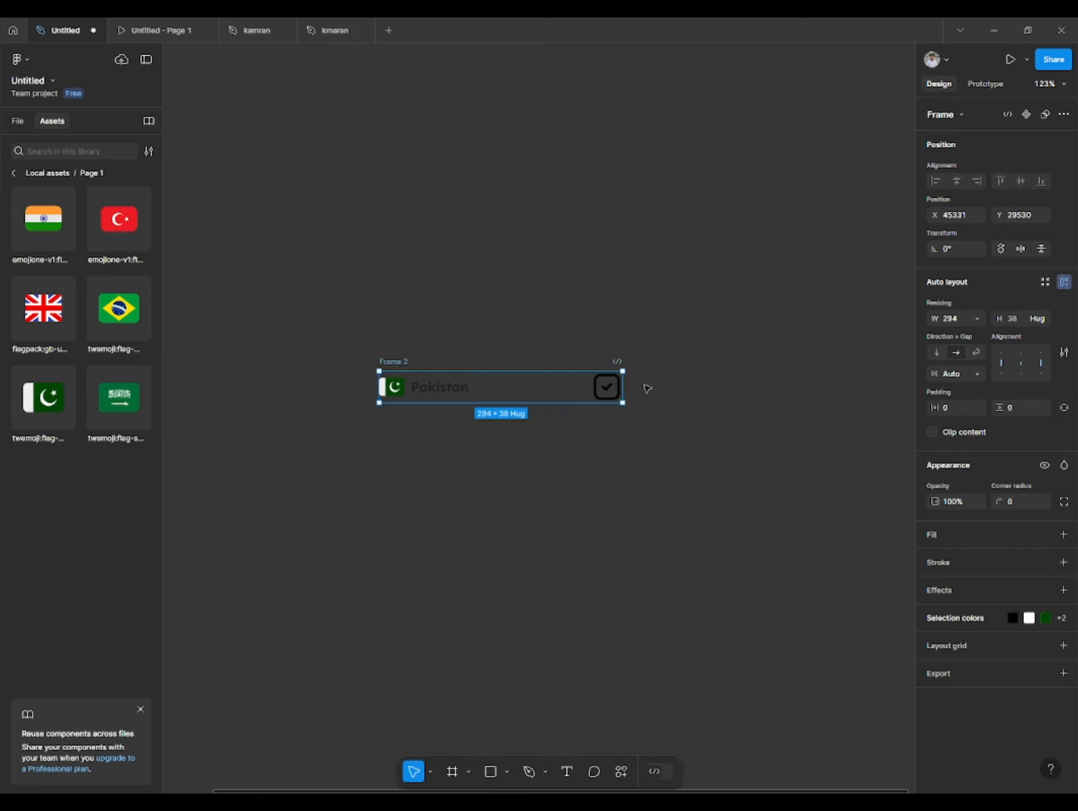
# - Set both the horizontal and vertical padding of the country row frame to 5
pyautogui.click(645, 387)
pyautogui.click(382, 362)
pyautogui.write('5')
pyautogui.click(1017, 407)
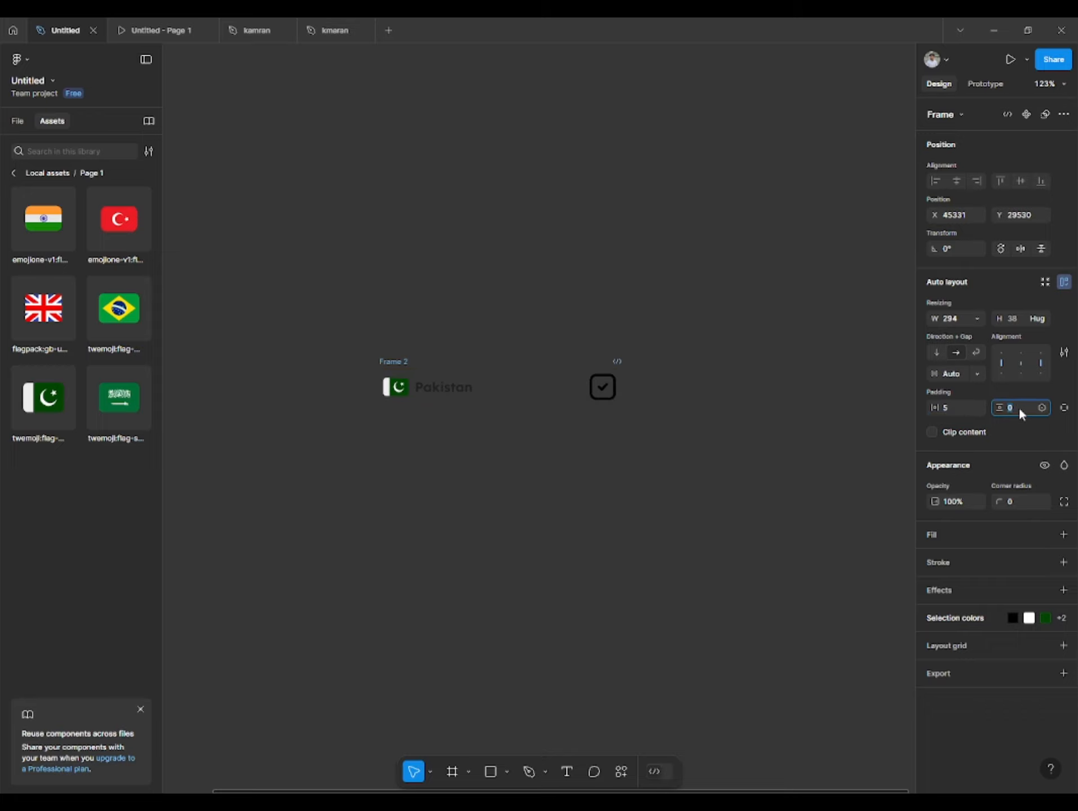
pyautogui.write('5')
pyautogui.press('Return')
pyautogui.click(693, 398)
# - Wrap the country row in an outer vertical auto layout frame 314 wide with horizontal and vertical padding of 16
pyautogui.click(391, 362)
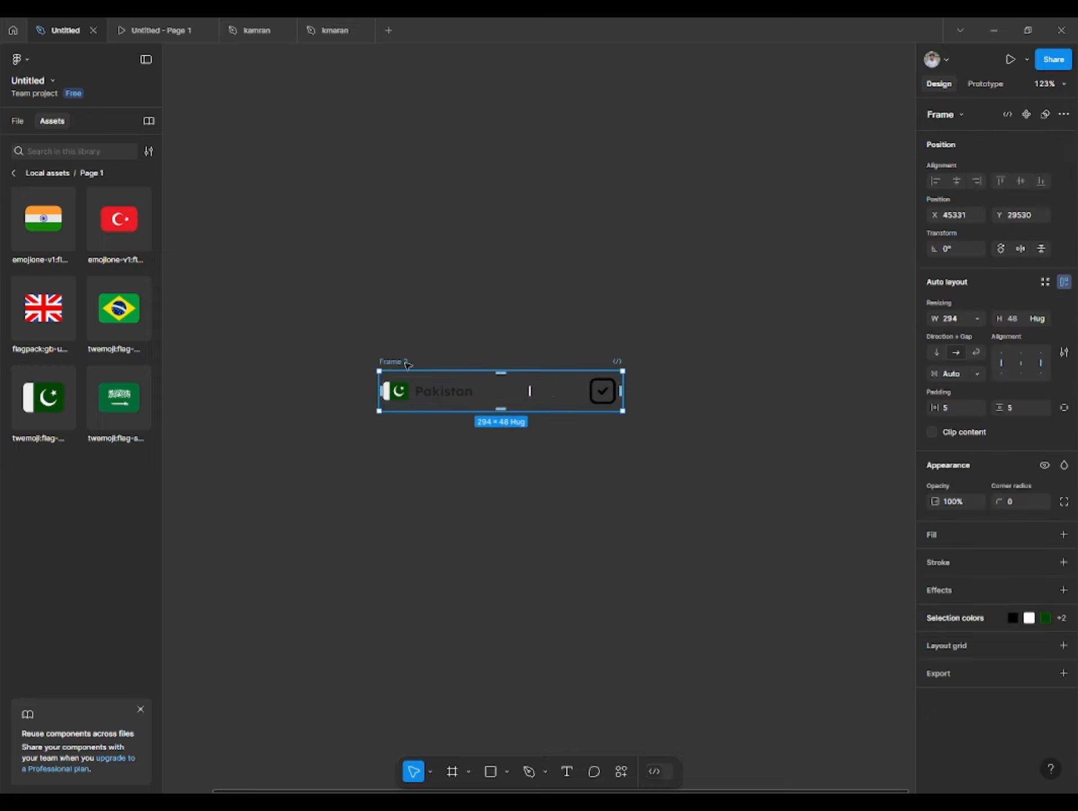
pyautogui.hotkey('shift', 'a')
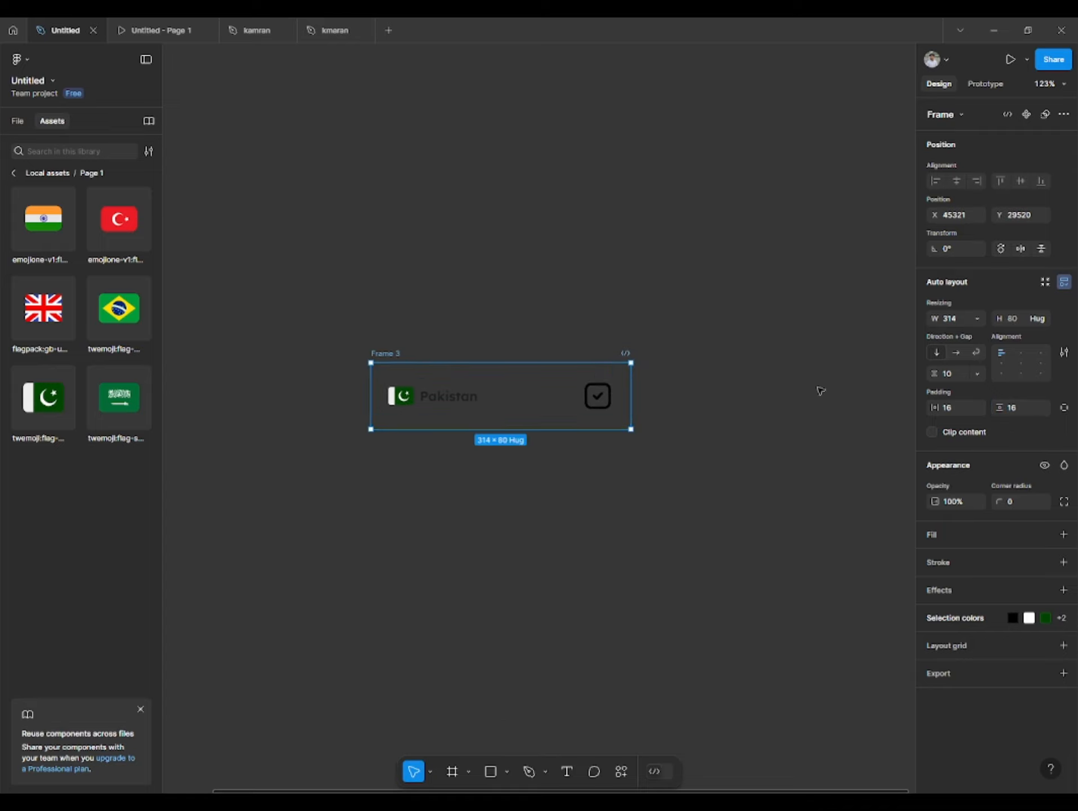
pyautogui.click(261, 402)
# - Add a stroke to the outer frame and color it dark blue, 010088
pyautogui.click(385, 353)
pyautogui.click(937, 560)
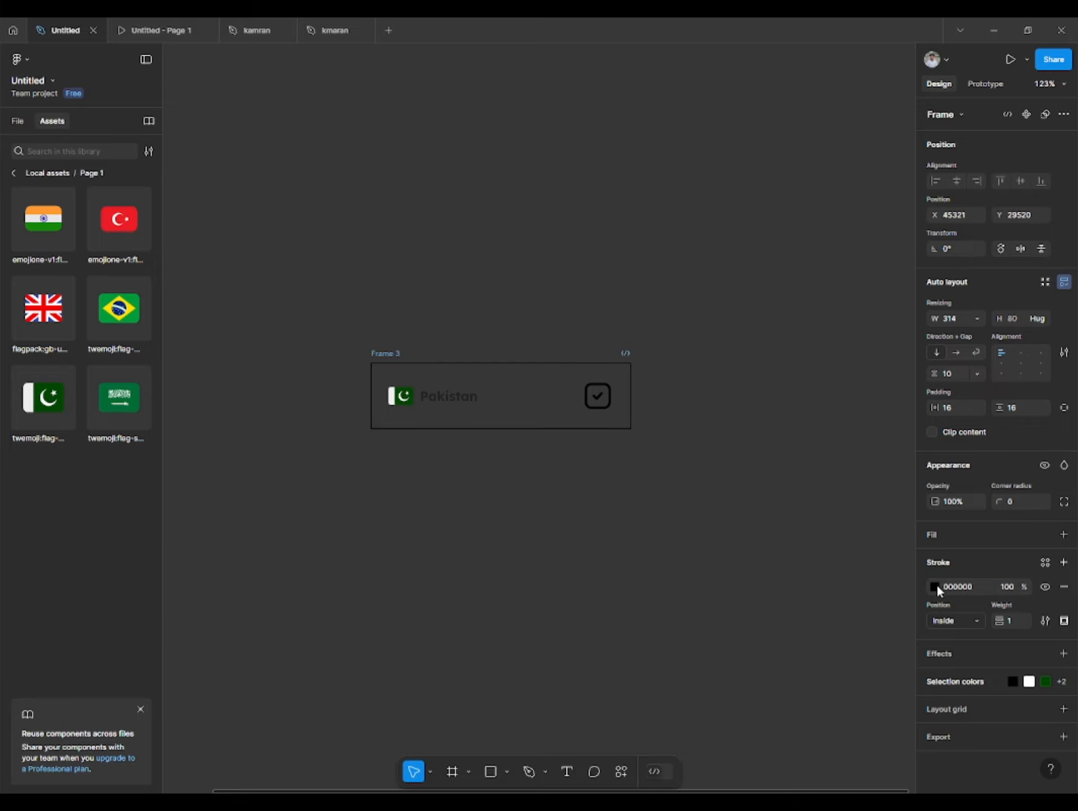
pyautogui.click(935, 586)
pyautogui.click(803, 728)
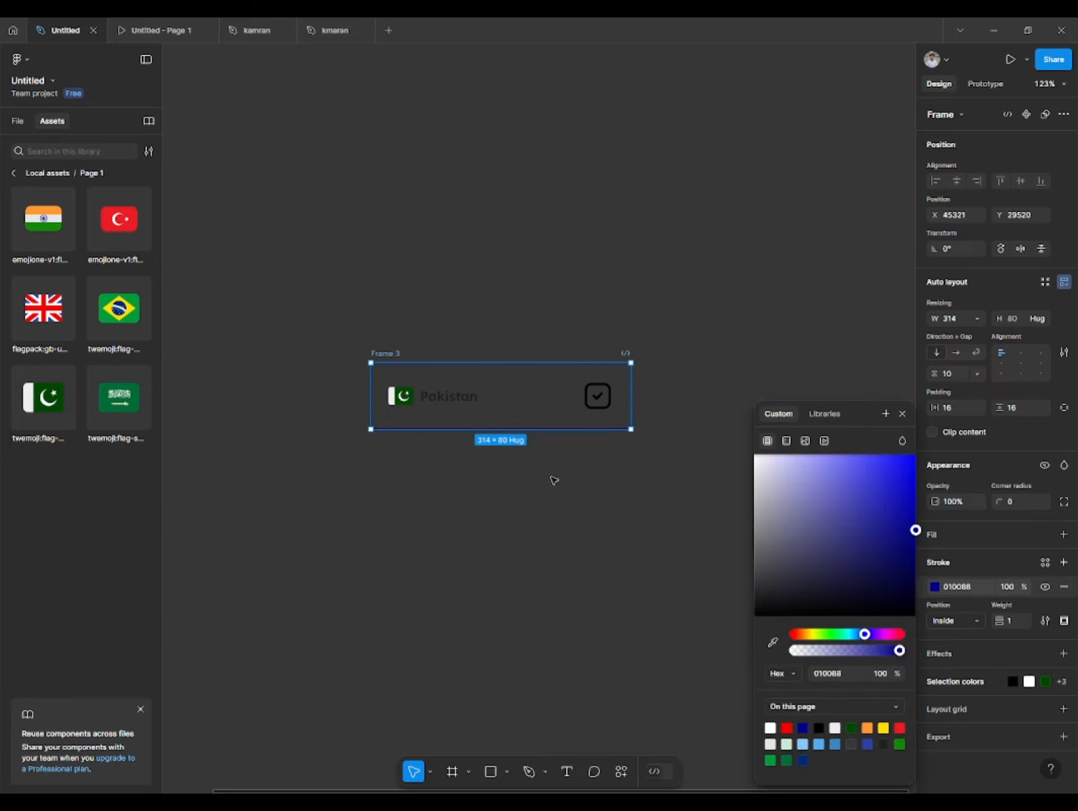
# - Set the outer frame's corner radius to 15
pyautogui.click(634, 575)
pyautogui.click(586, 422)
pyautogui.click(1018, 500)
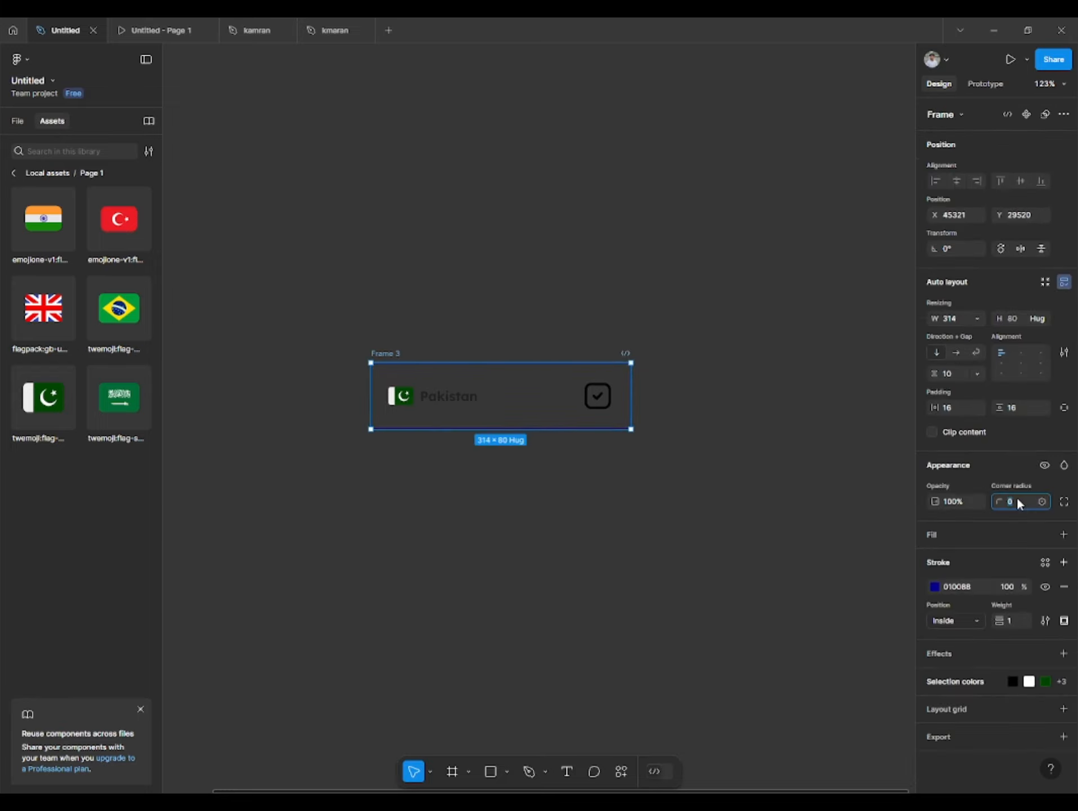
pyautogui.write('15')
pyautogui.click(750, 549)
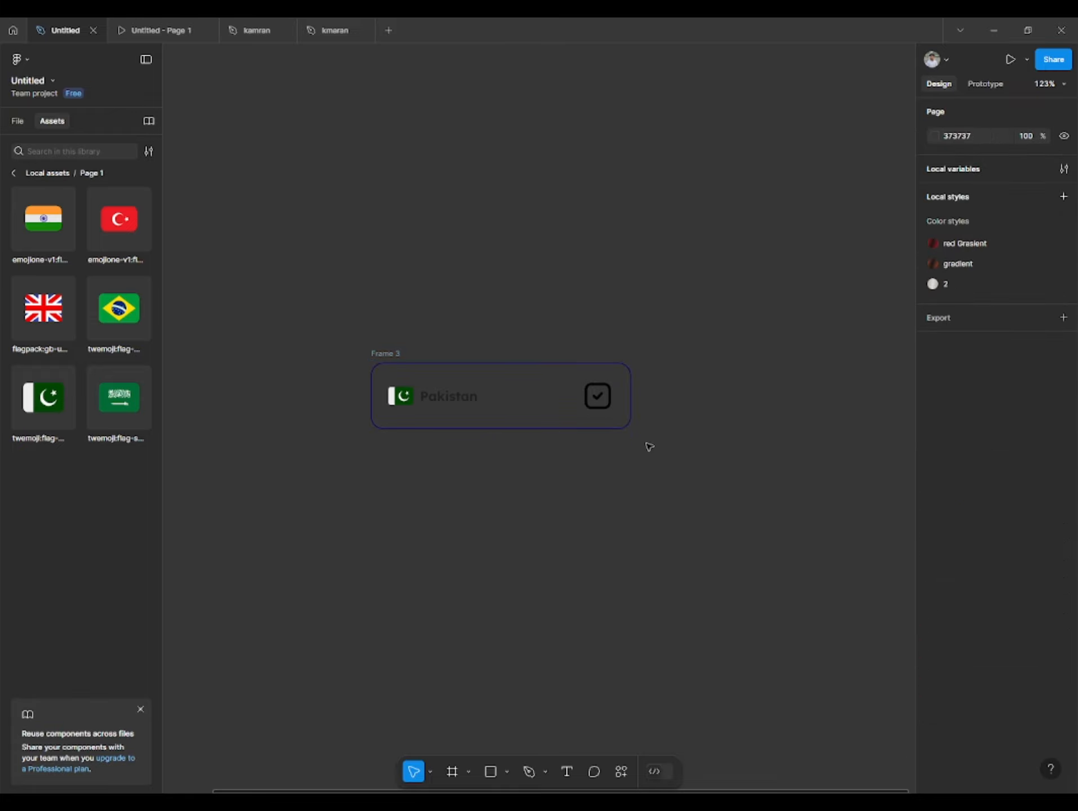
# - Recolor the check-box icon in the country row from black to the dark blue 010088
pyautogui.doubleClick(617, 401)
pyautogui.hotkey('ctrl', 'z')
pyautogui.doubleClick(606, 401)
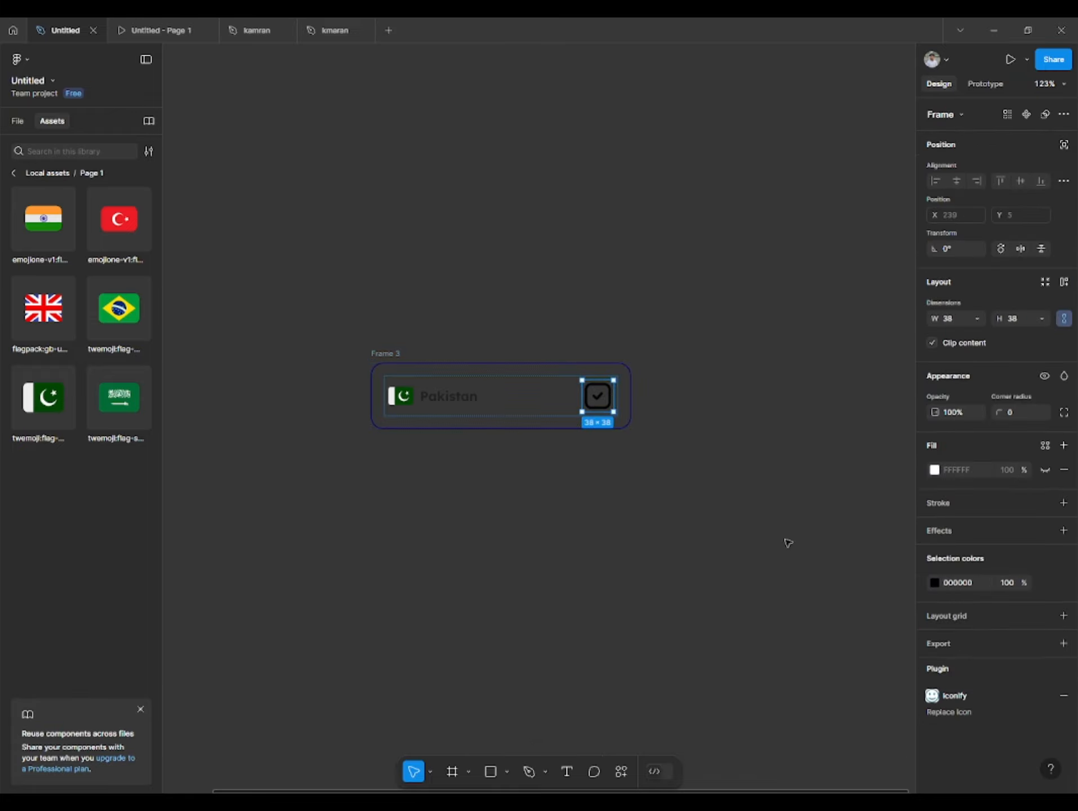
pyautogui.click(933, 584)
pyautogui.click(794, 723)
pyautogui.click(664, 389)
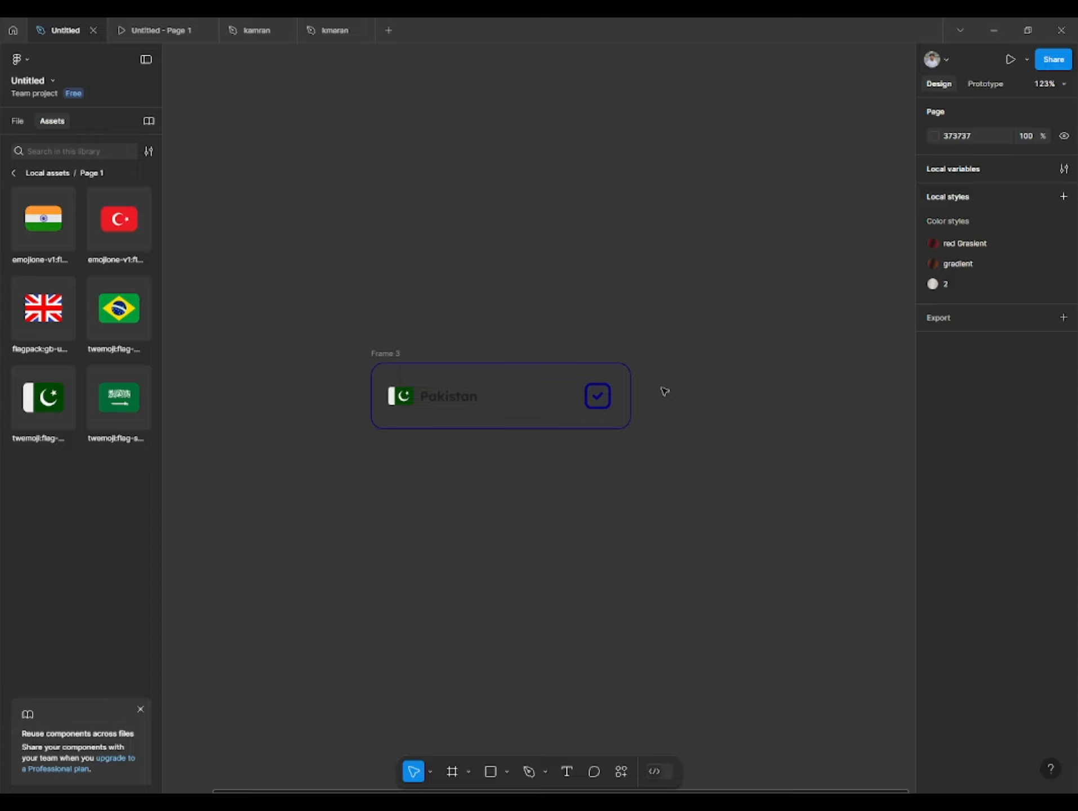
# - Turn the outer country row frame into a component and add a second variant to it
pyautogui.click(390, 361)
pyautogui.click(646, 329)
pyautogui.click(397, 361)
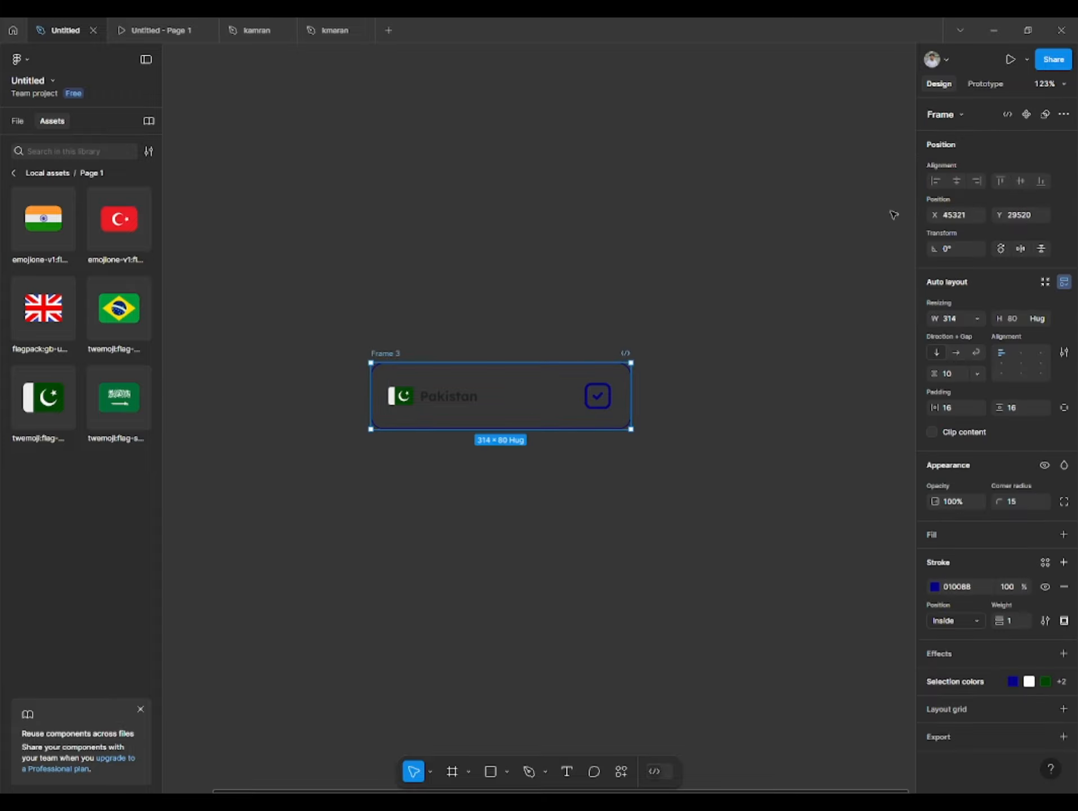
pyautogui.click(1032, 116)
pyautogui.click(1035, 117)
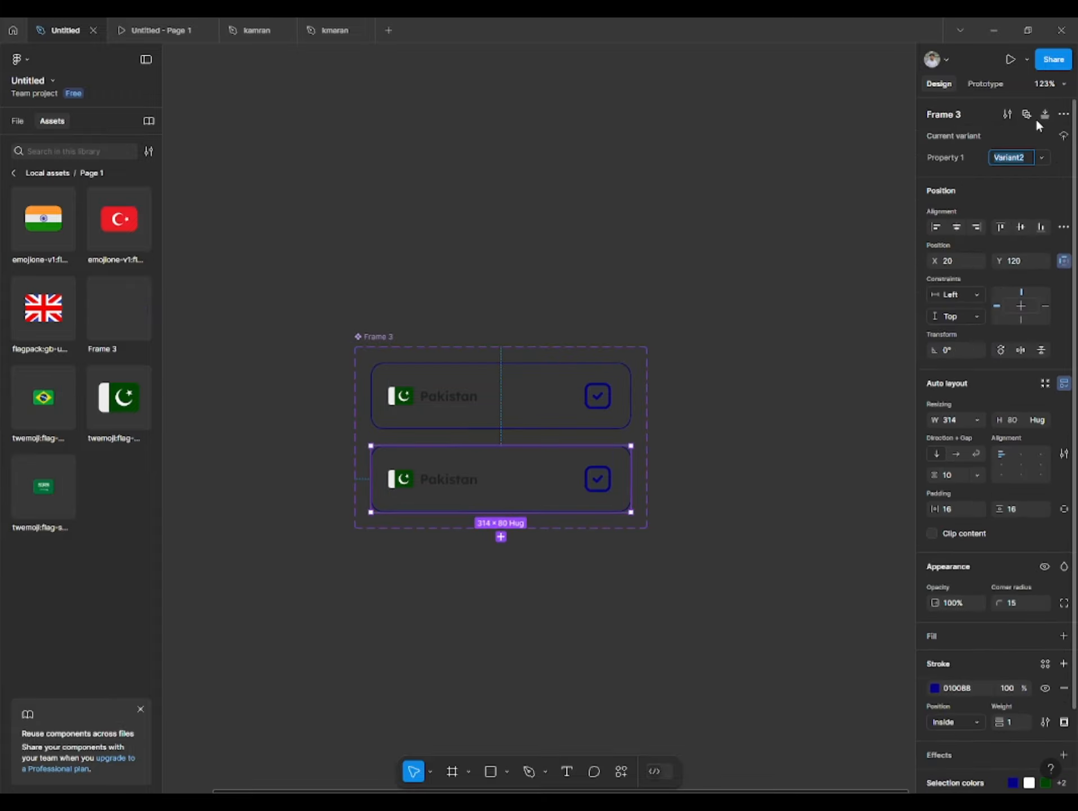
# - Name the upper variant's Property 1 value "unchecked" and the lower variant's value "checked"
pyautogui.click(666, 209)
pyautogui.click(445, 383)
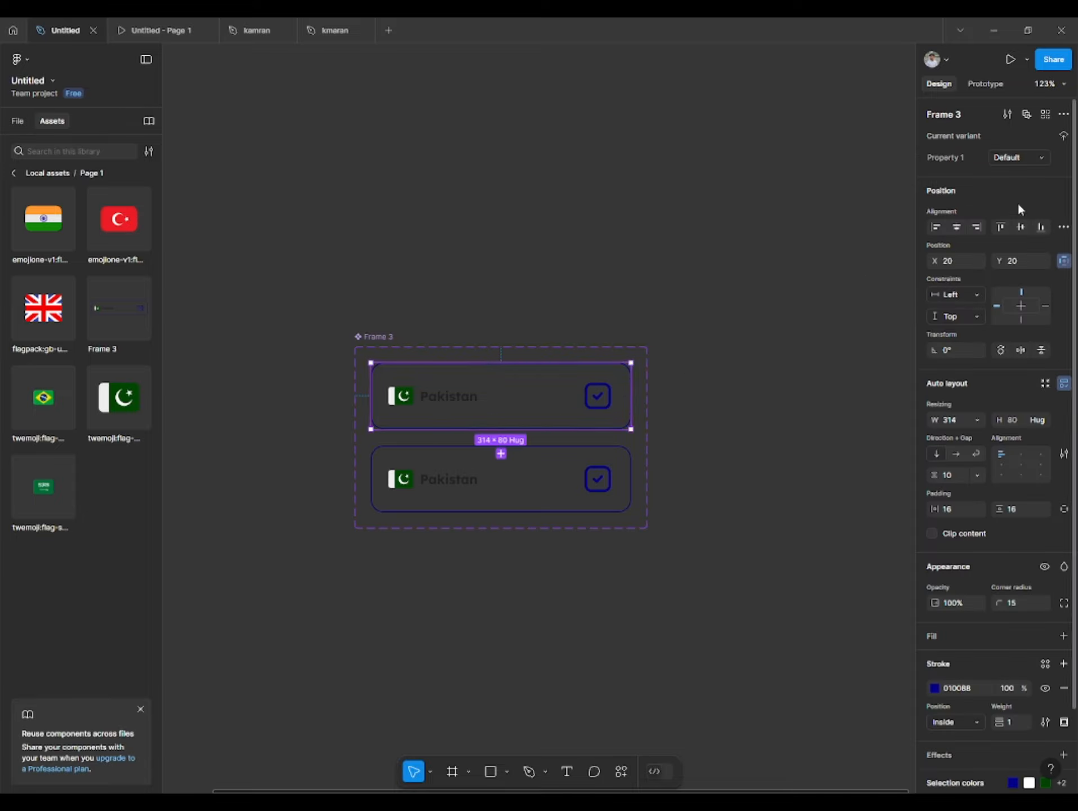
pyautogui.click(1030, 156)
pyautogui.write('unchecked')
pyautogui.click(591, 487)
pyautogui.click(1006, 156)
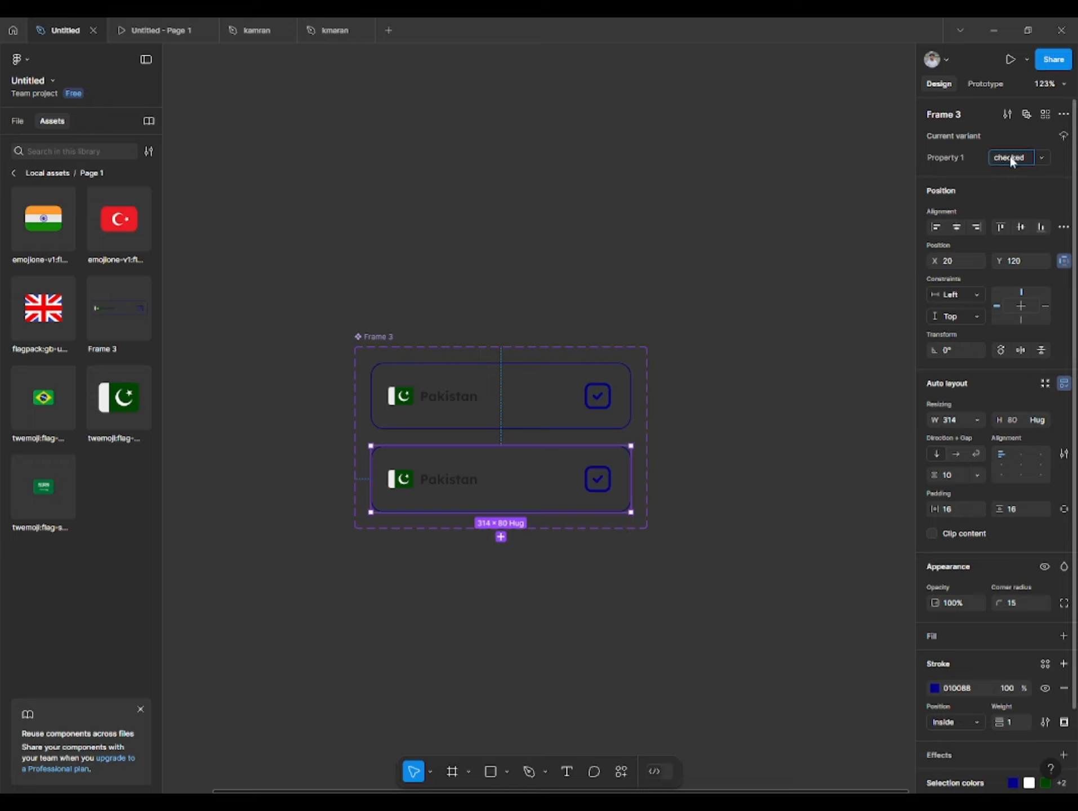
# - Hide the check mark vector inside the check-box icon of the unchecked variant
pyautogui.click(597, 396)
pyautogui.doubleClick(598, 395)
pyautogui.doubleClick(597, 396)
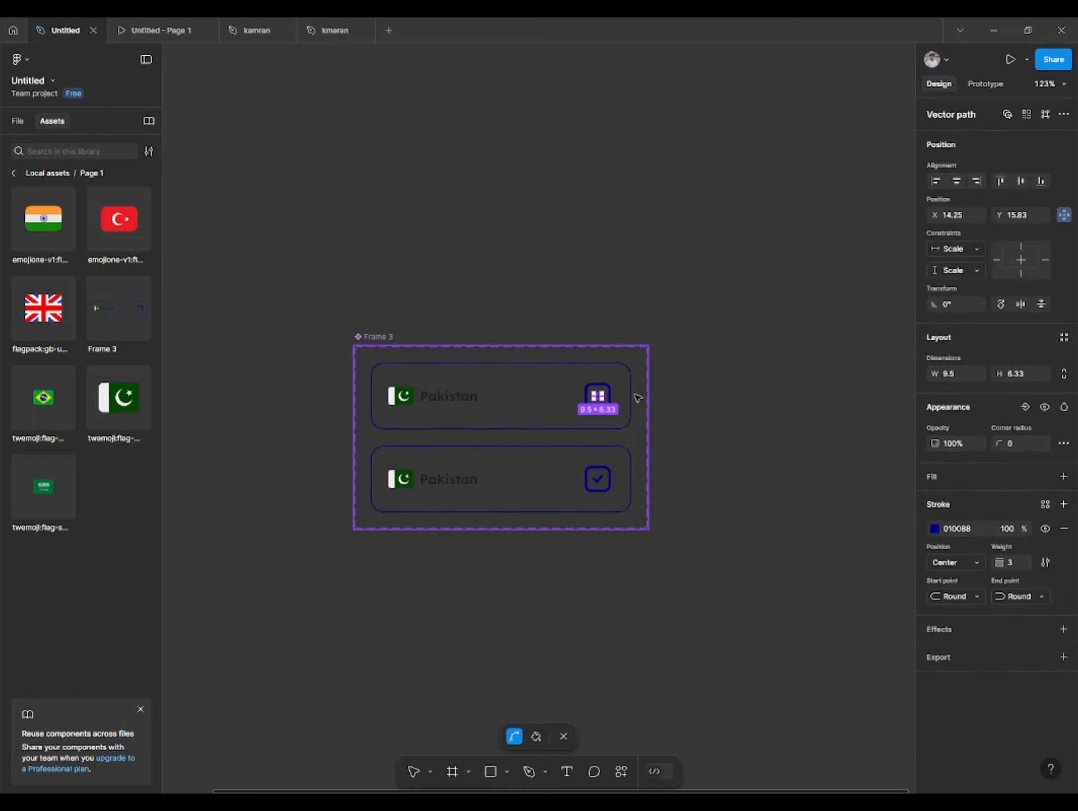
pyautogui.press('Escape')
pyautogui.click(17, 120)
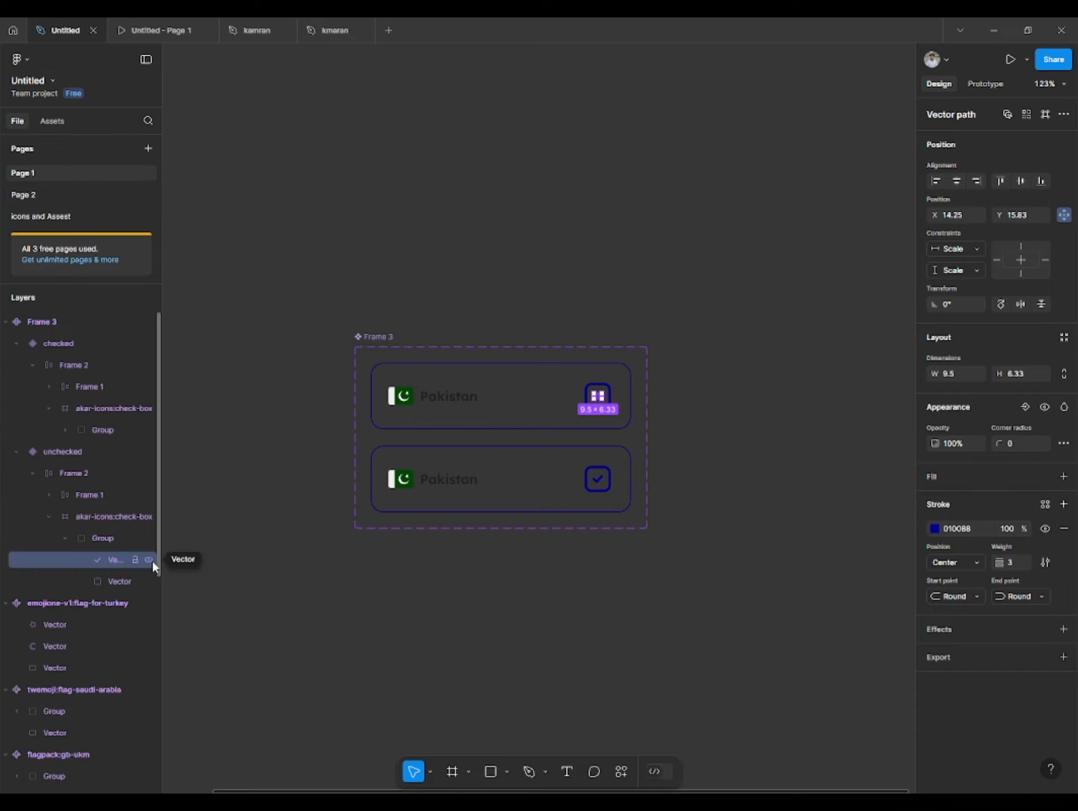
pyautogui.click(149, 560)
# - Add a fill to the check-box group of the checked variant, sampling dark blue 010088 from the unchecked box's outline
pyautogui.click(608, 483)
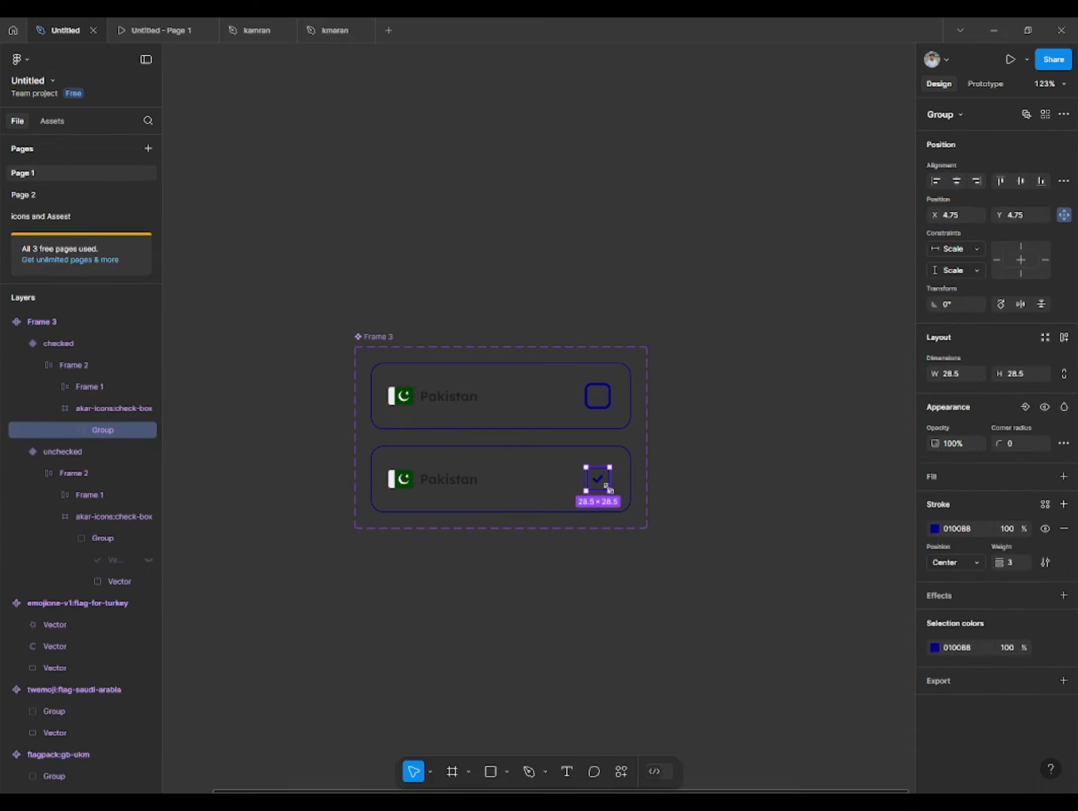
pyautogui.click(944, 492)
pyautogui.click(934, 501)
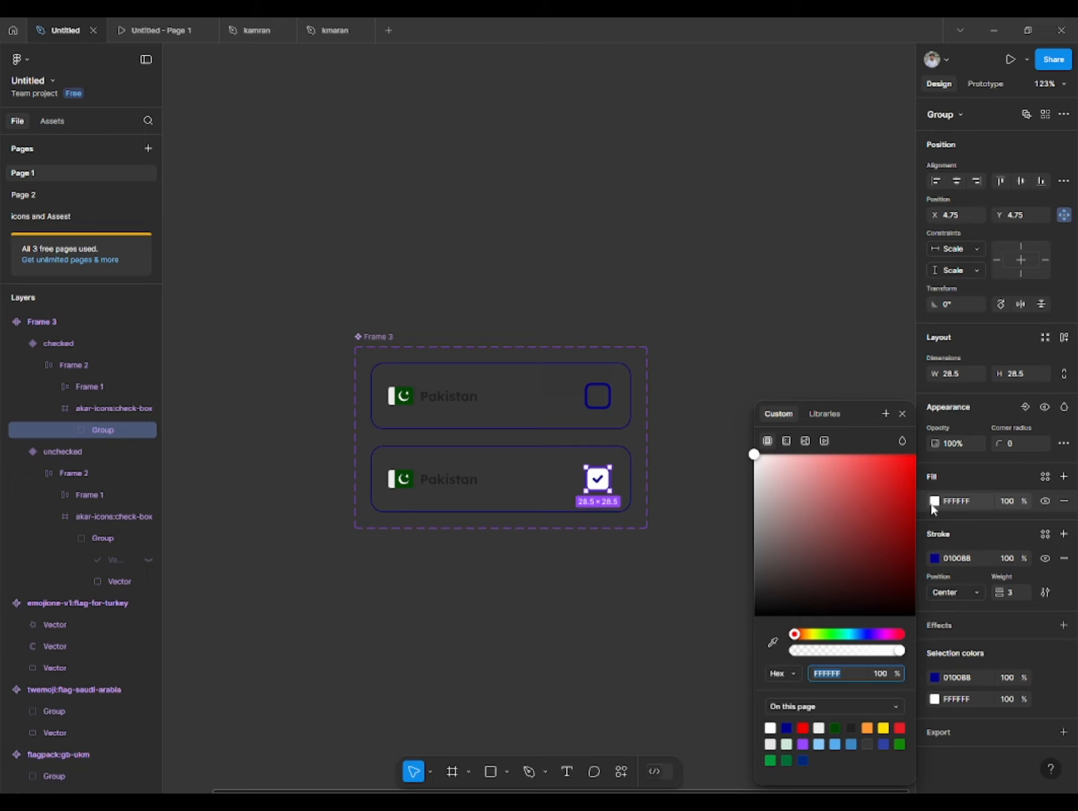
pyautogui.click(774, 643)
pyautogui.click(596, 404)
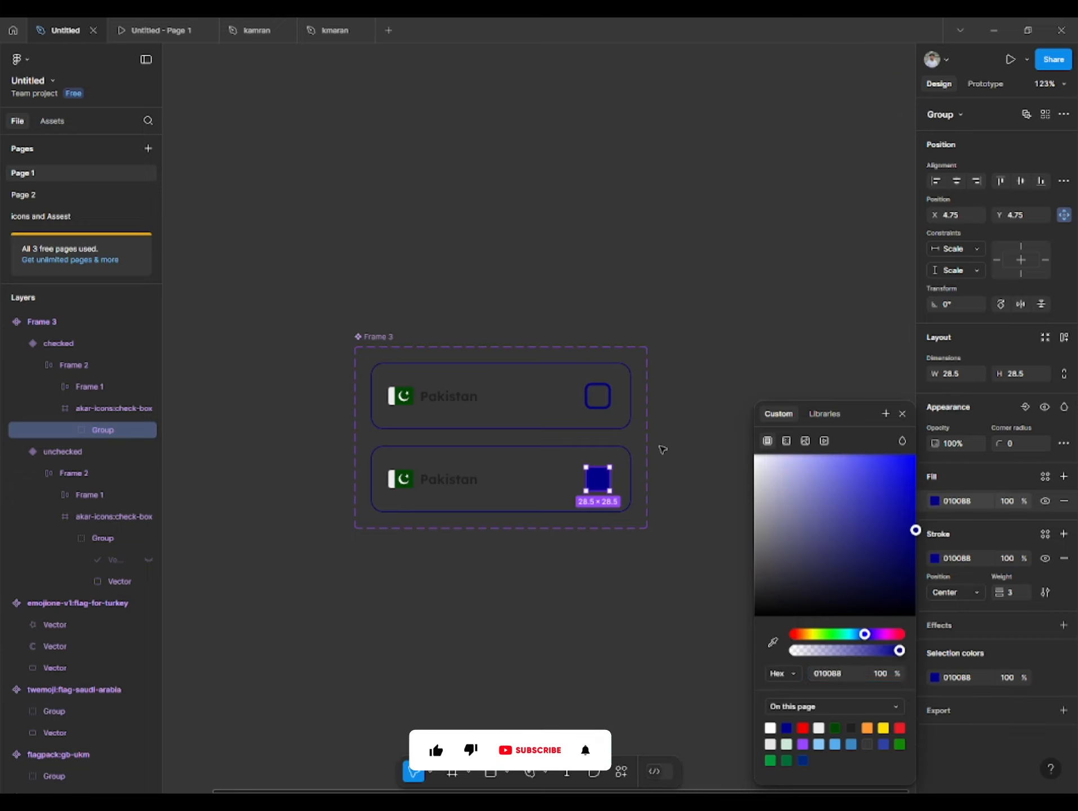
# - Change the stroke of the check mark vector in the checked variant to white
pyautogui.doubleClick(609, 486)
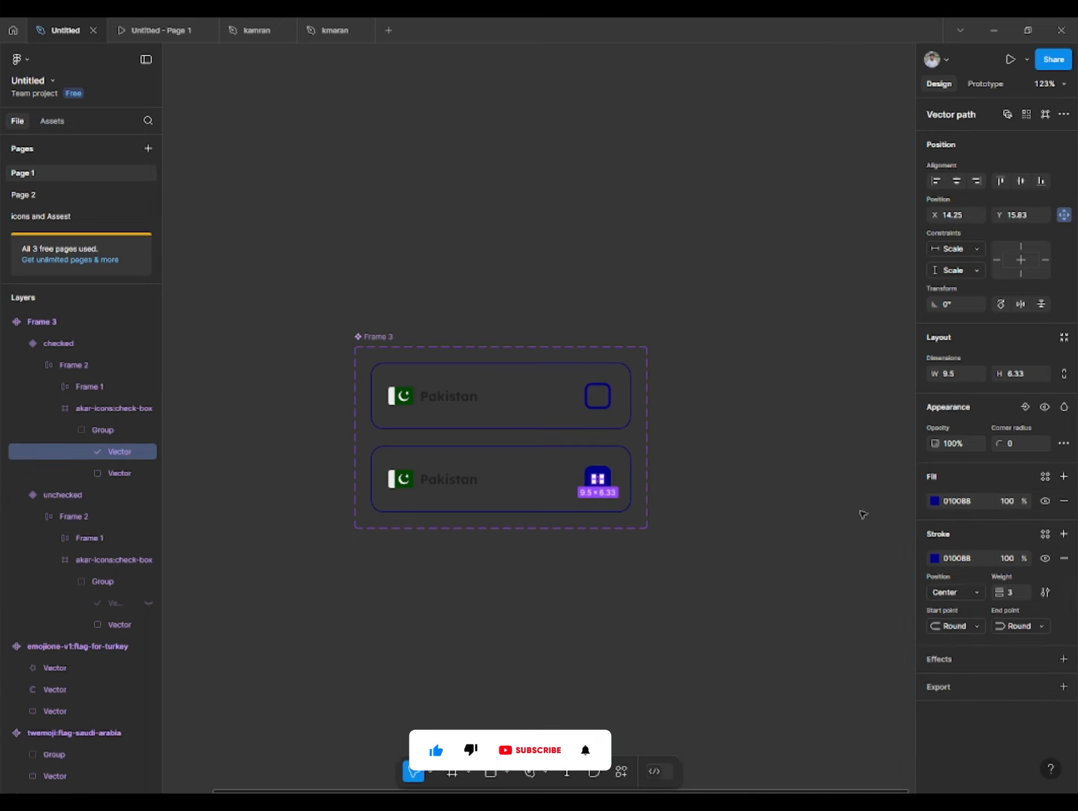
pyautogui.click(932, 562)
pyautogui.moveTo(788, 495)
pyautogui.mouseDown()
pyautogui.moveTo(701, 476)
pyautogui.moveTo(727, 460)
pyautogui.mouseUp()
pyautogui.click(723, 449)
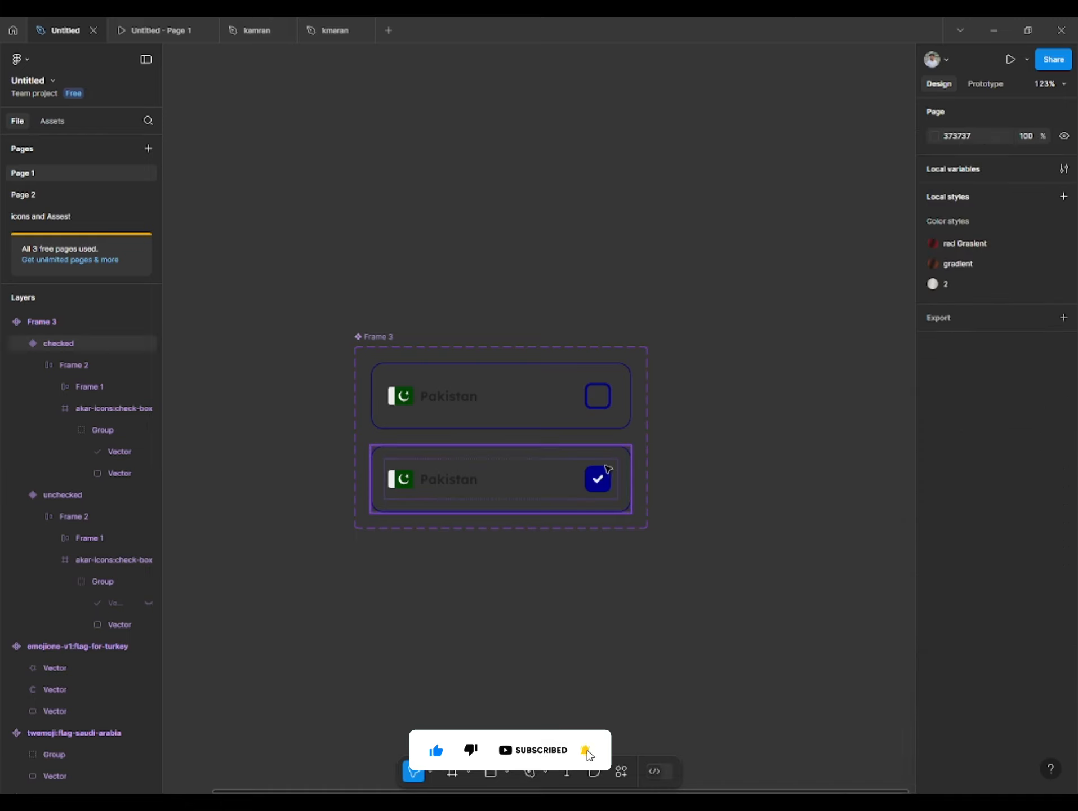
# - Add a prototype interaction from the unchecked variant that changes to checked on click with Instant animation
pyautogui.click(505, 374)
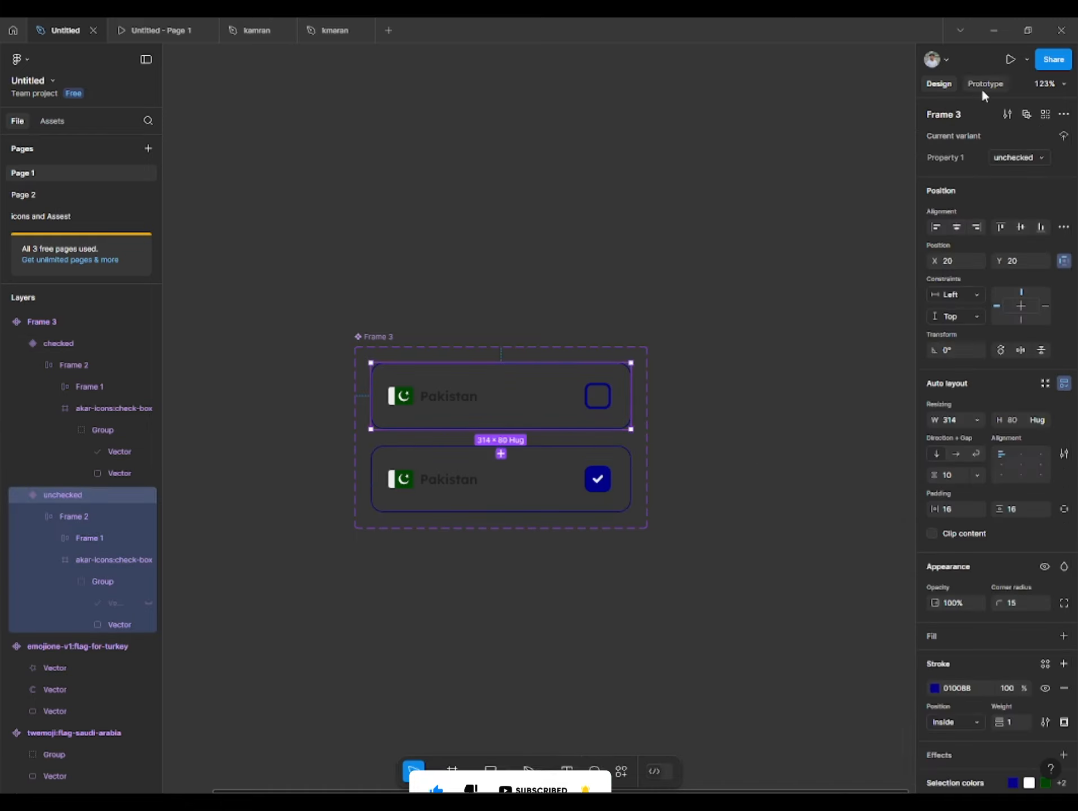
pyautogui.click(984, 83)
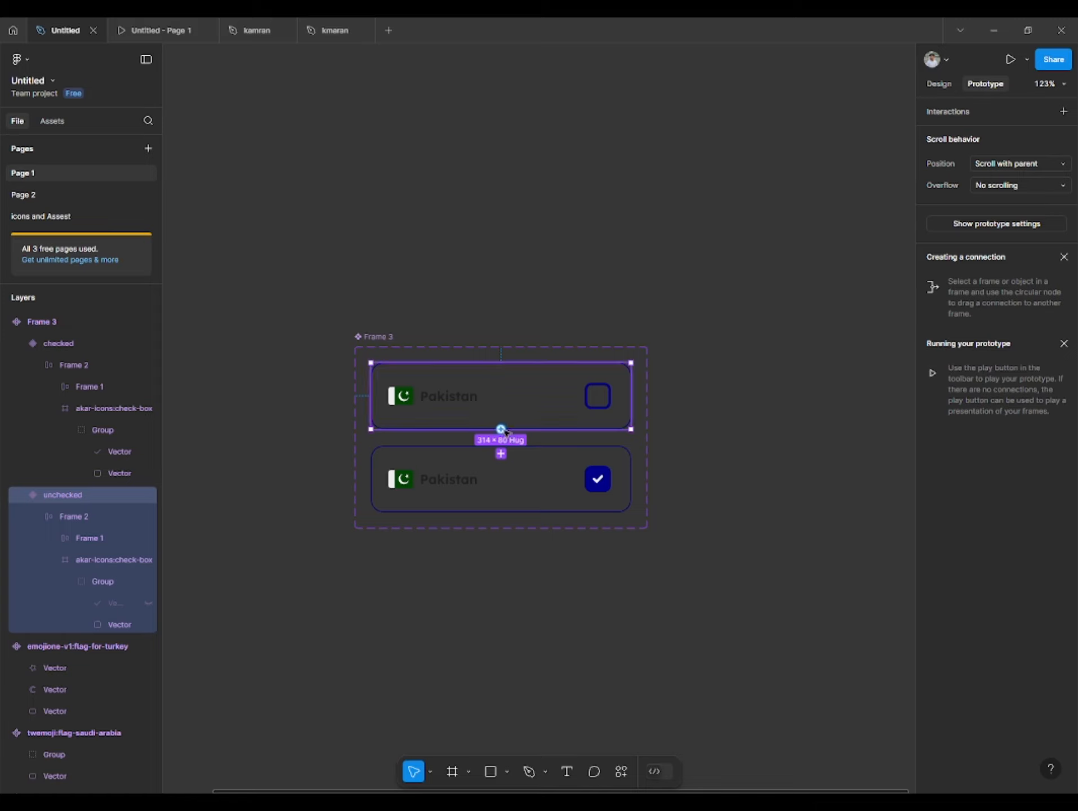
pyautogui.moveTo(501, 429); pyautogui.dragTo(505, 476)
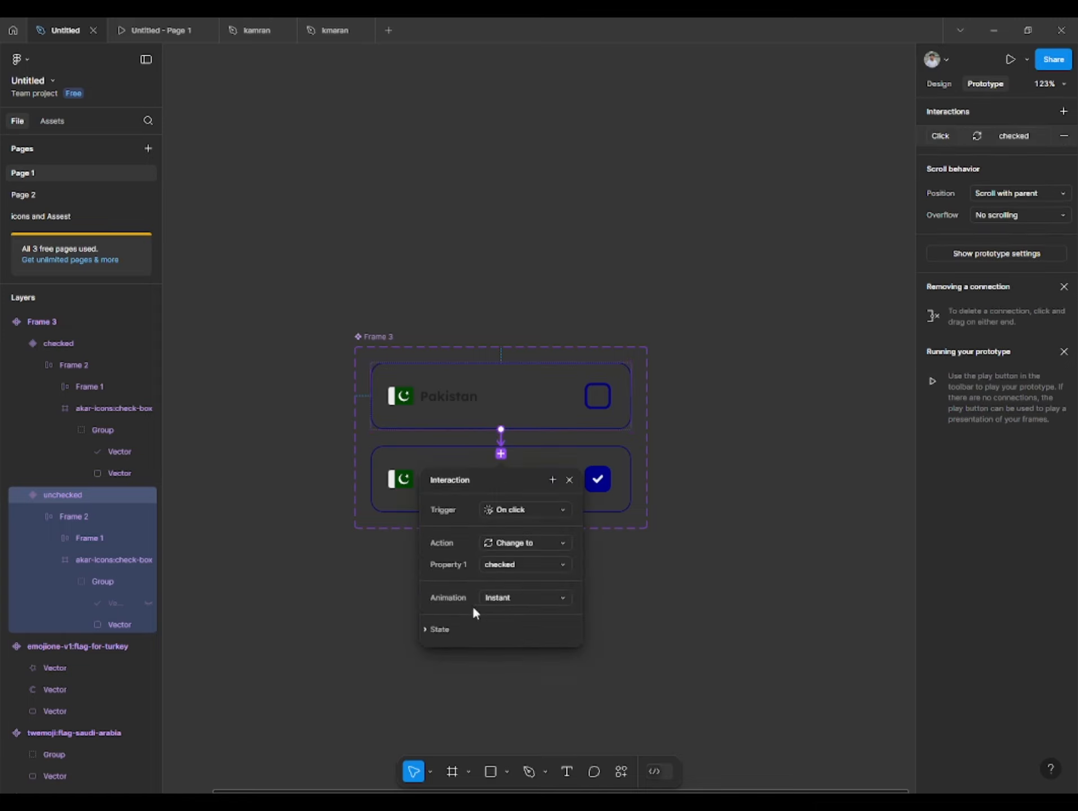
pyautogui.click(700, 570)
# - Add a return interaction from the checked variant that changes to unchecked on click with Instant animation
pyautogui.click(568, 472)
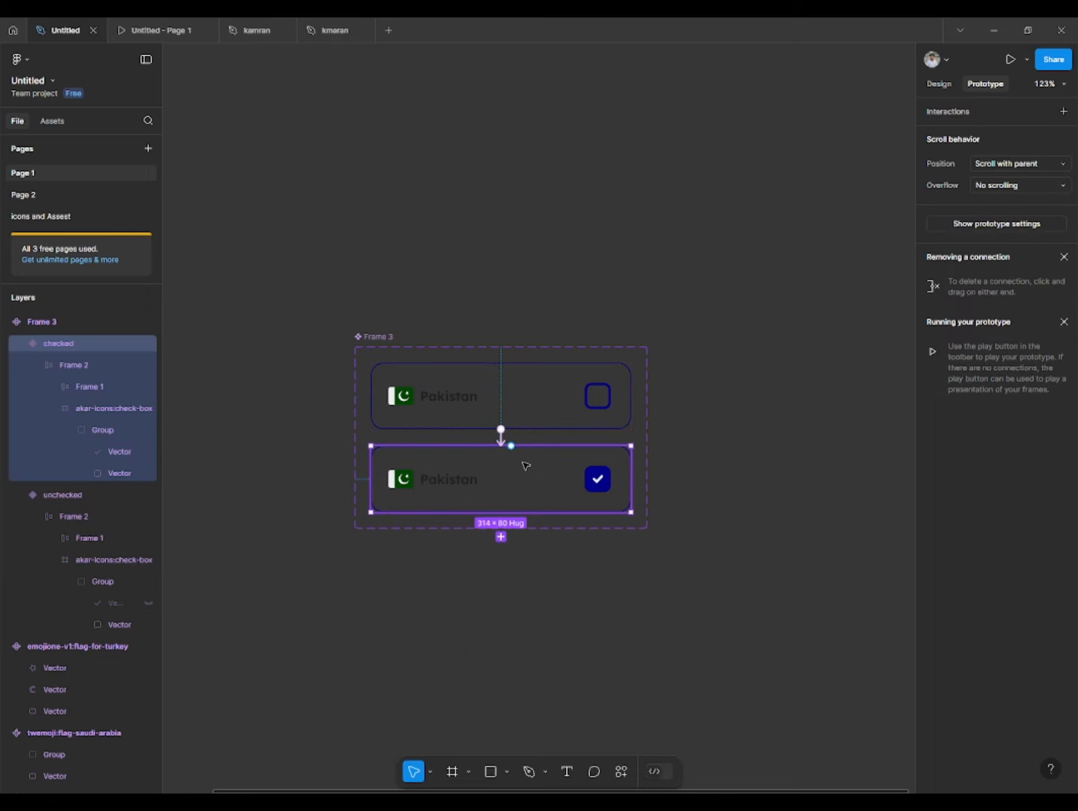
pyautogui.moveTo(514, 446); pyautogui.dragTo(518, 420)
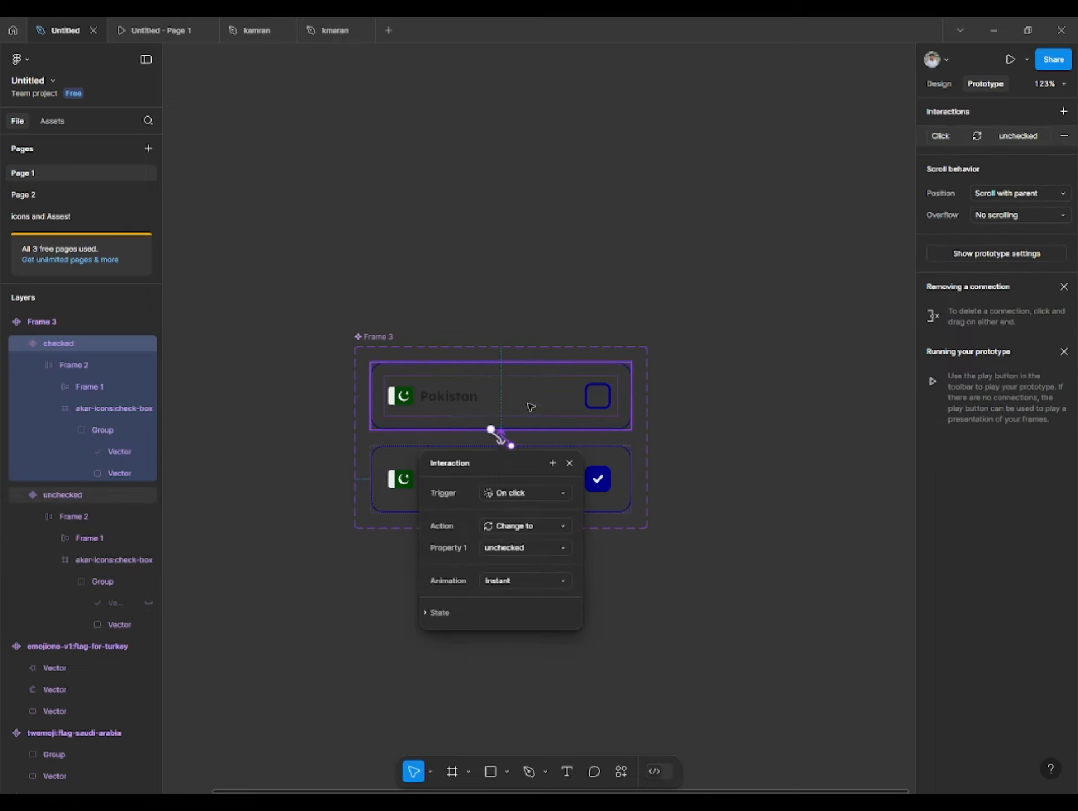
pyautogui.click(714, 524)
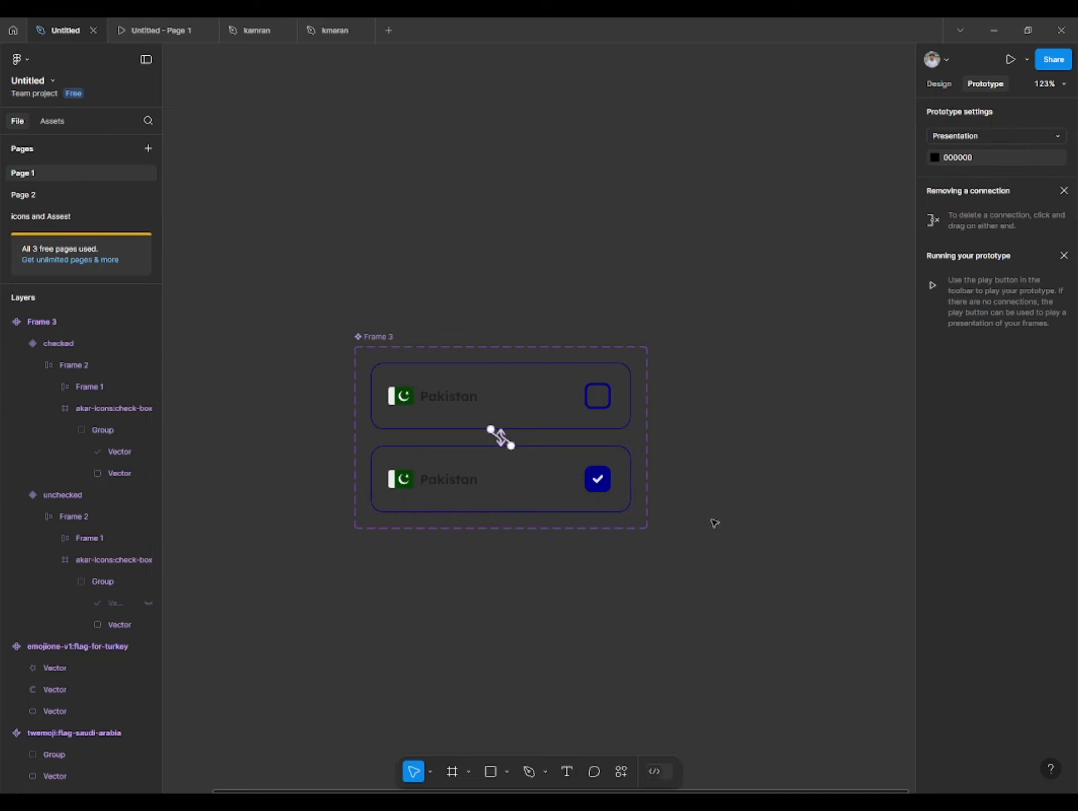
# - Add an iPhone 13 & 14 frame to the canvas beside the country row component set
pyautogui.scroll(-2, 704, 493)
pyautogui.moveTo(723, 441); pyautogui.dragTo(458, 405)
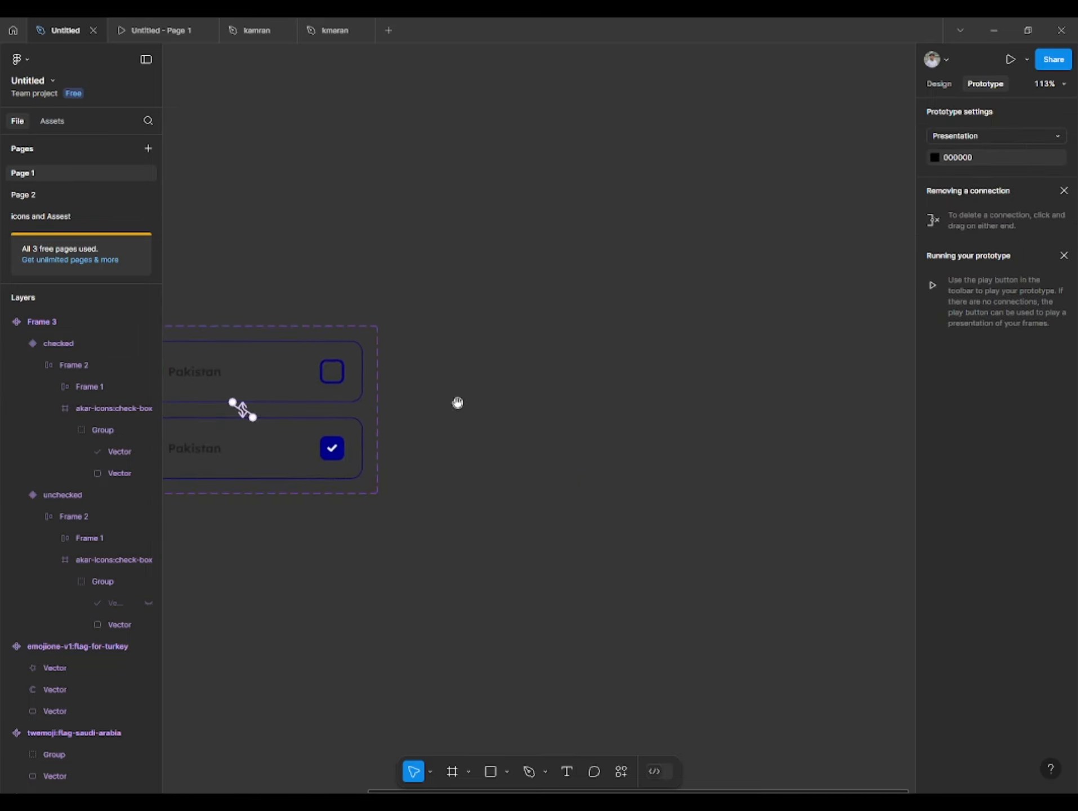
pyautogui.scroll(-3, 460, 406)
pyautogui.click(938, 84)
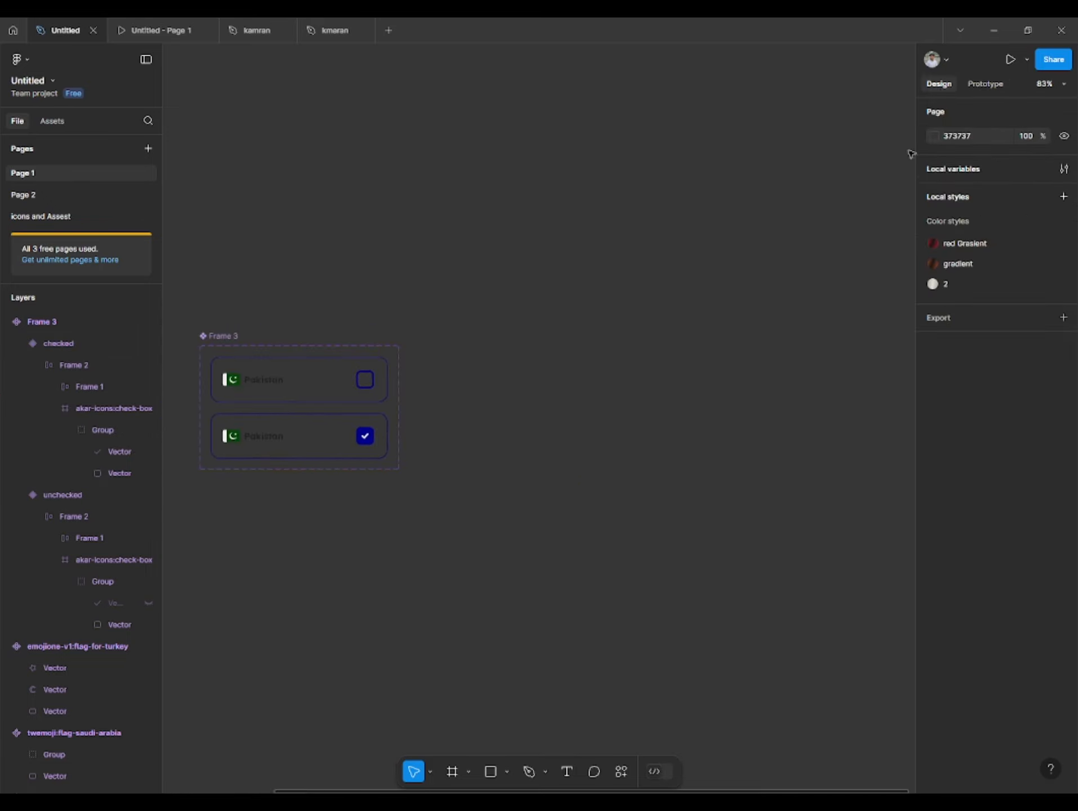
pyautogui.click(453, 771)
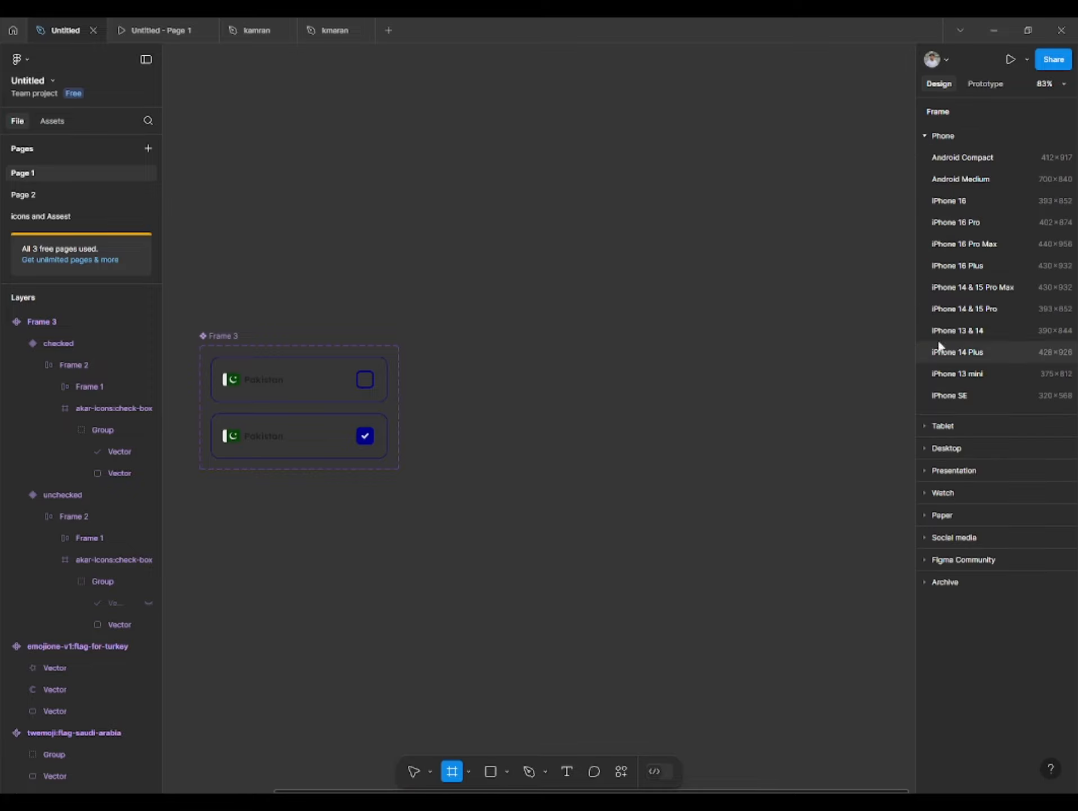
pyautogui.click(973, 332)
pyautogui.click(405, 255)
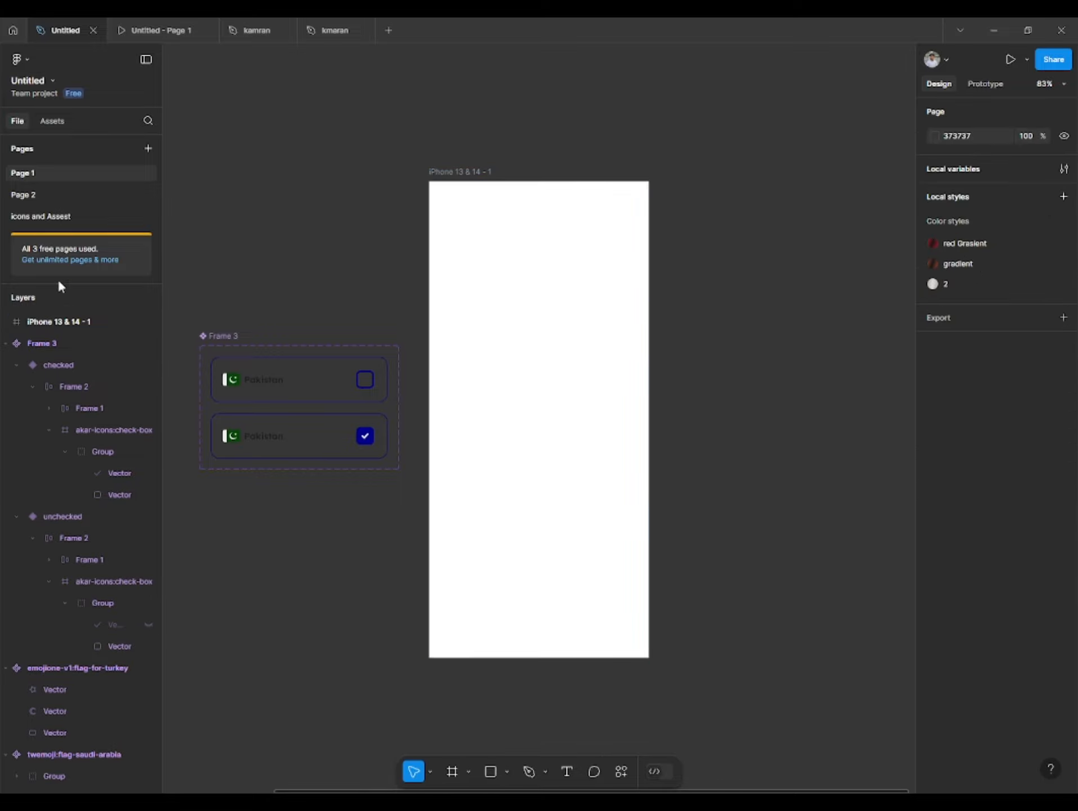
# - Place an instance of the Frame 3 component from Page 1's local assets in the phone frame and center it horizontally
pyautogui.click(52, 121)
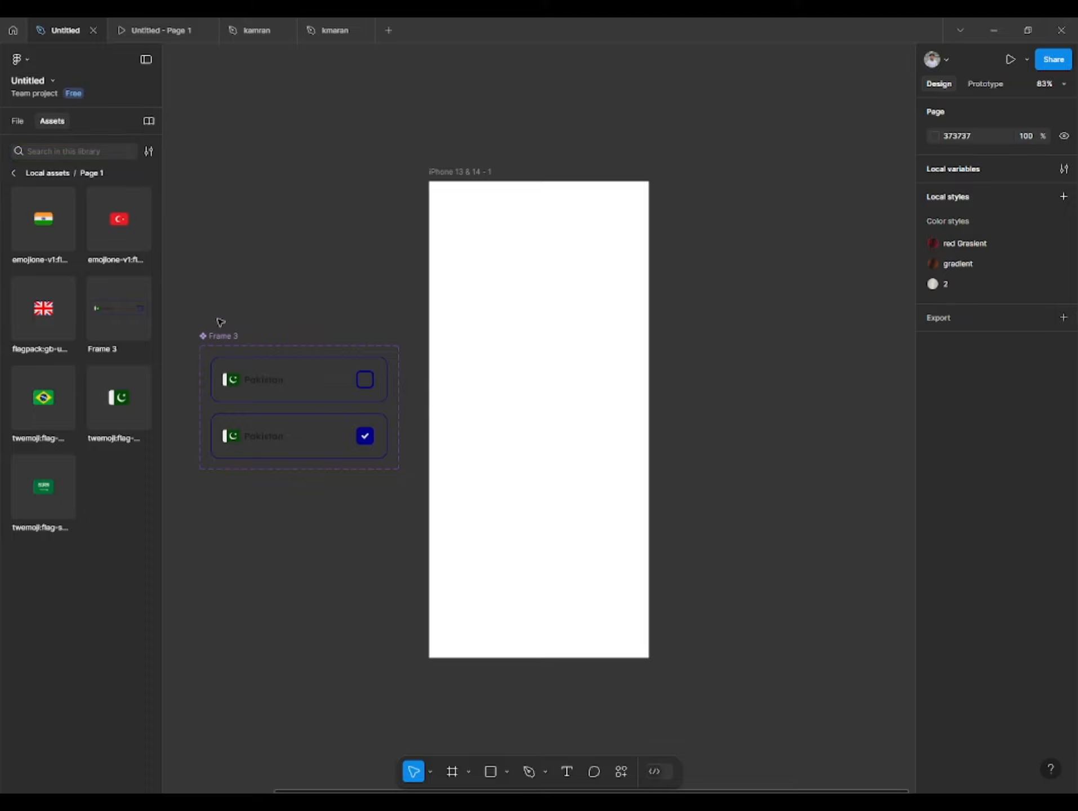
pyautogui.click(7, 174)
pyautogui.click(78, 265)
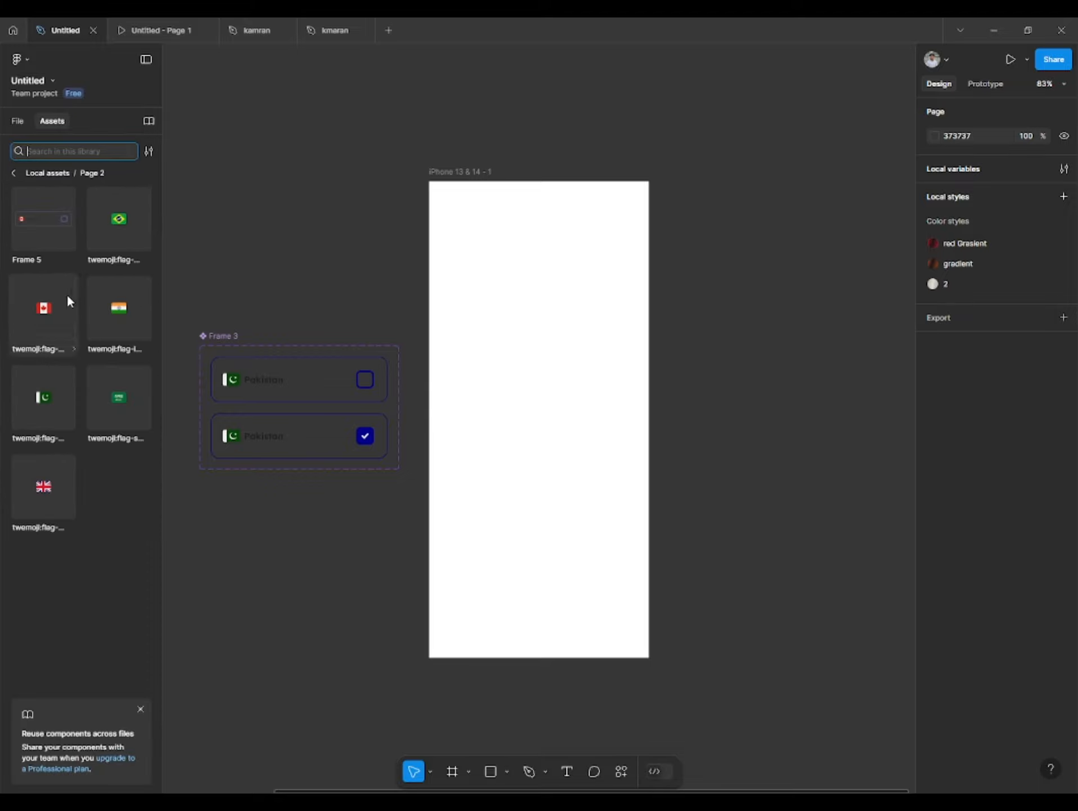
pyautogui.click(11, 175)
pyautogui.click(50, 207)
pyautogui.moveTo(106, 311); pyautogui.dragTo(498, 366)
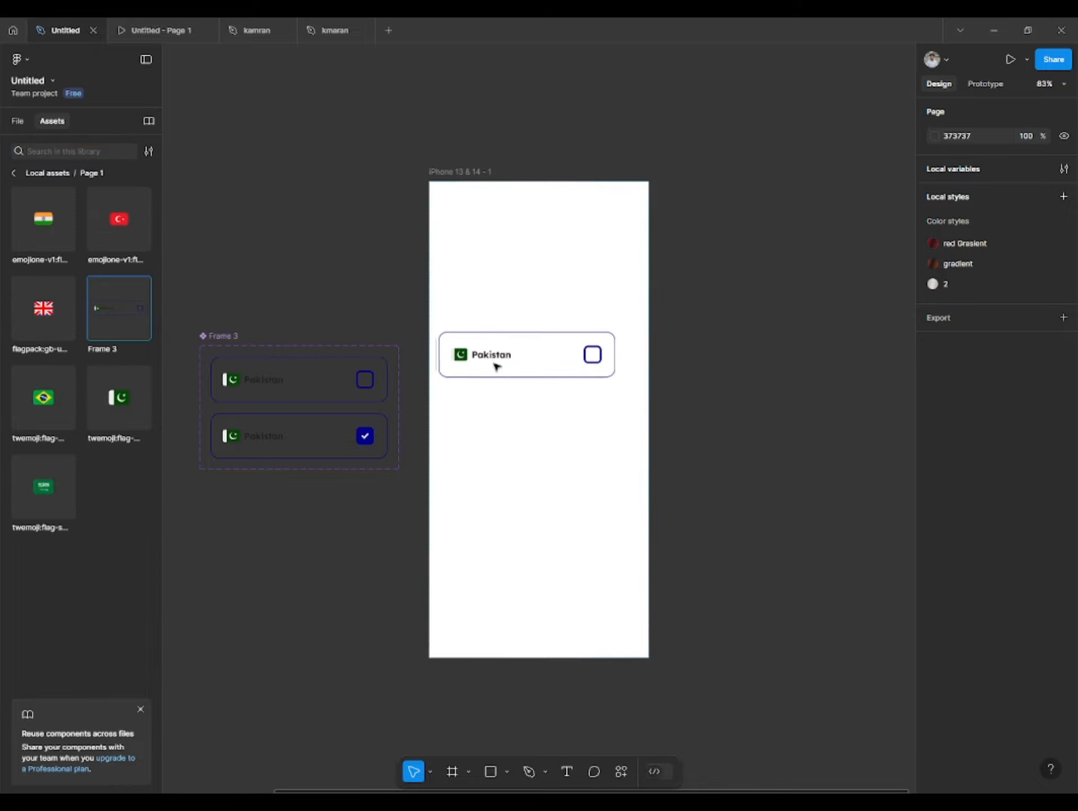
pyautogui.click(956, 224)
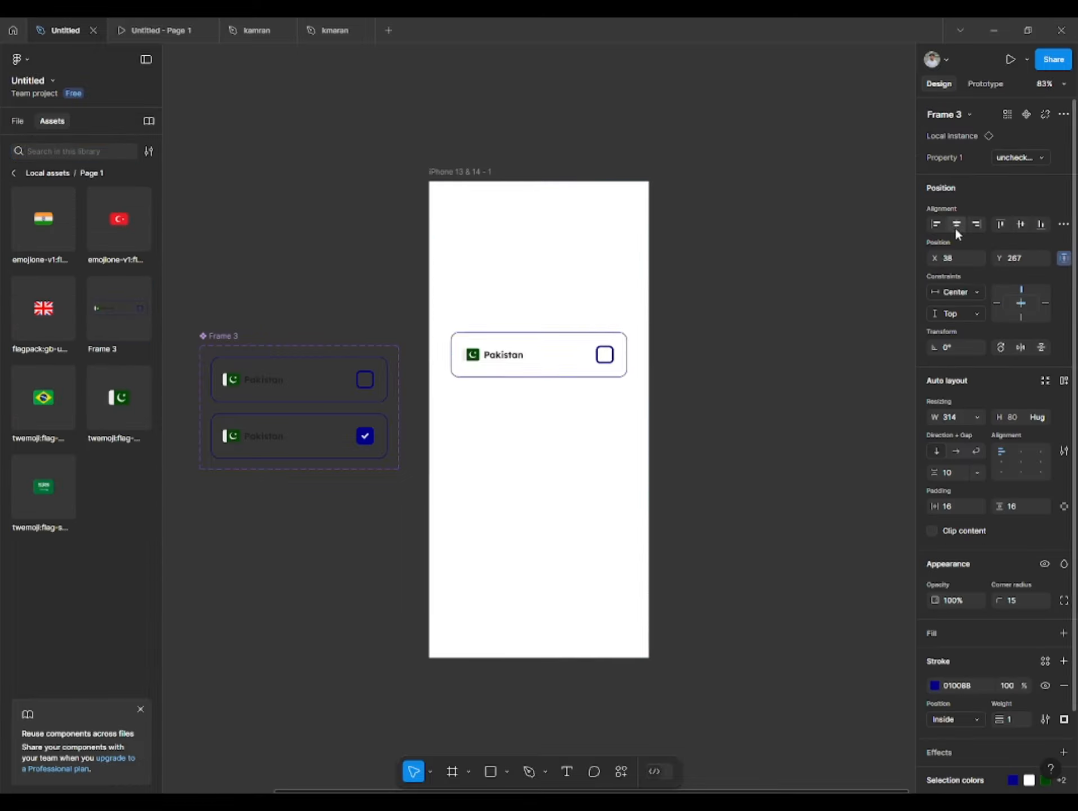
pyautogui.click(680, 226)
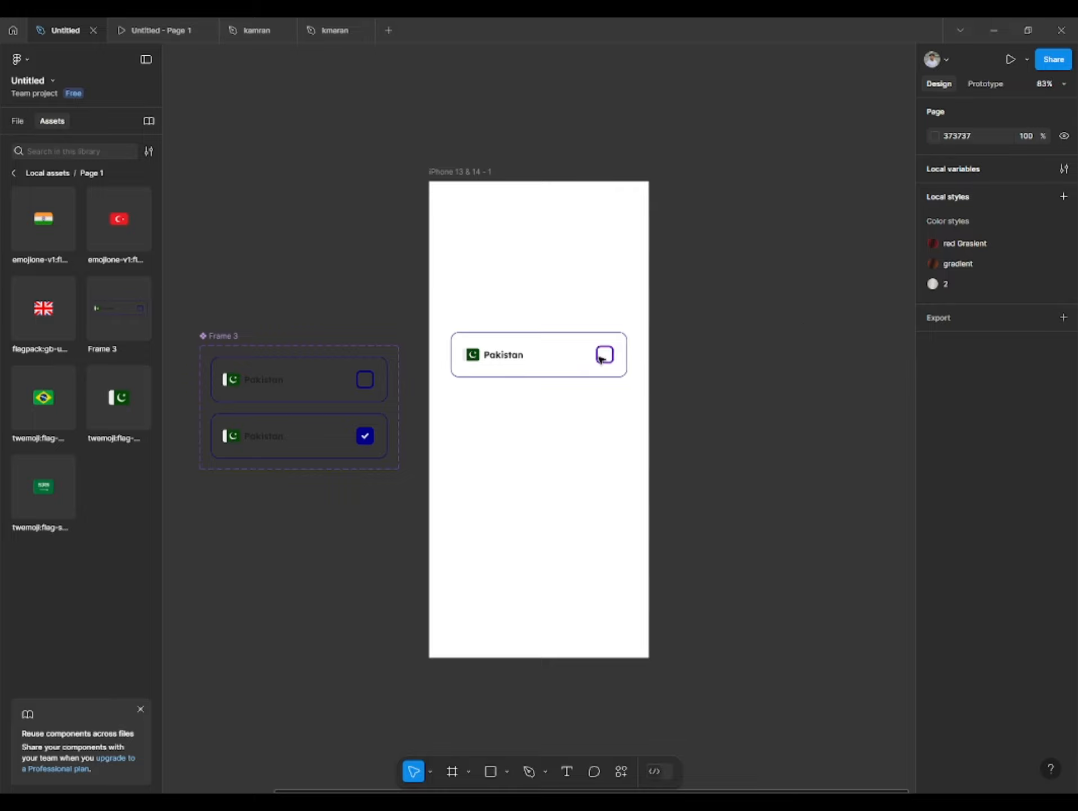
# - Move the Pakistan row instance slightly higher in the phone frame
pyautogui.scroll(2, 559, 363)
pyautogui.scroll(-2, 559, 363)
pyautogui.moveTo(542, 365); pyautogui.dragTo(543, 349)
pyautogui.click(738, 316)
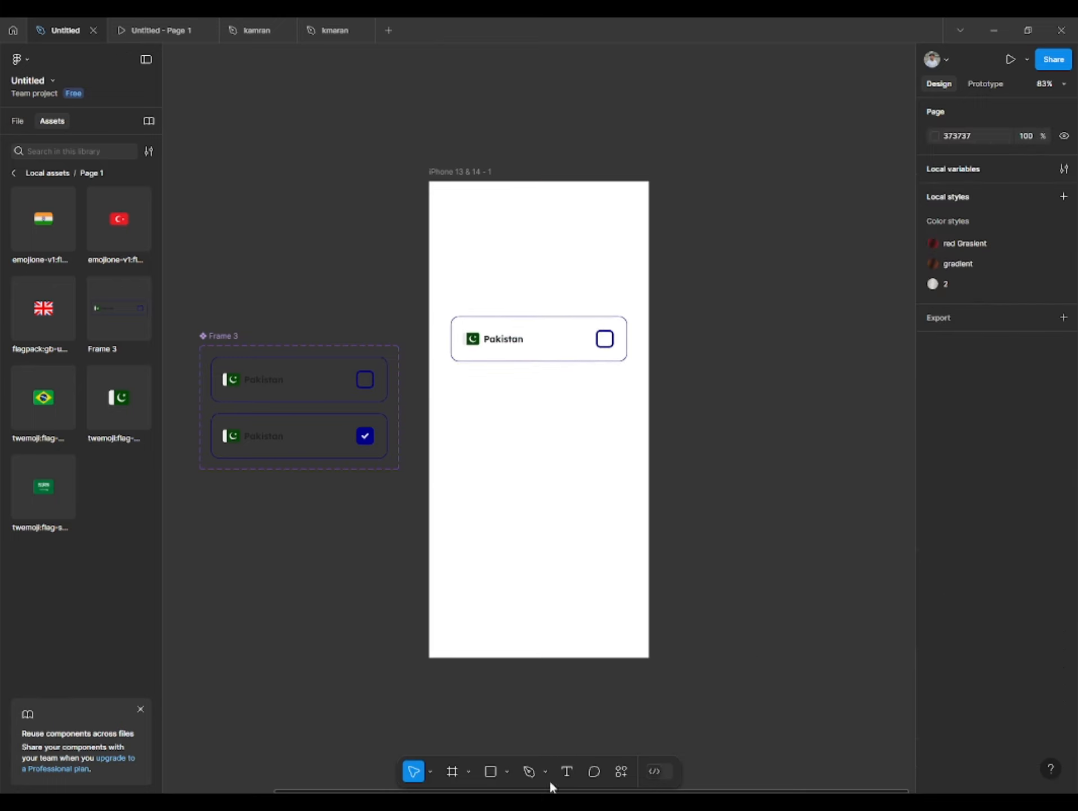
# - Add the heading text "Select the country where do you live" above the Pakistan row in the phone frame
pyautogui.click(567, 771)
pyautogui.click(520, 258)
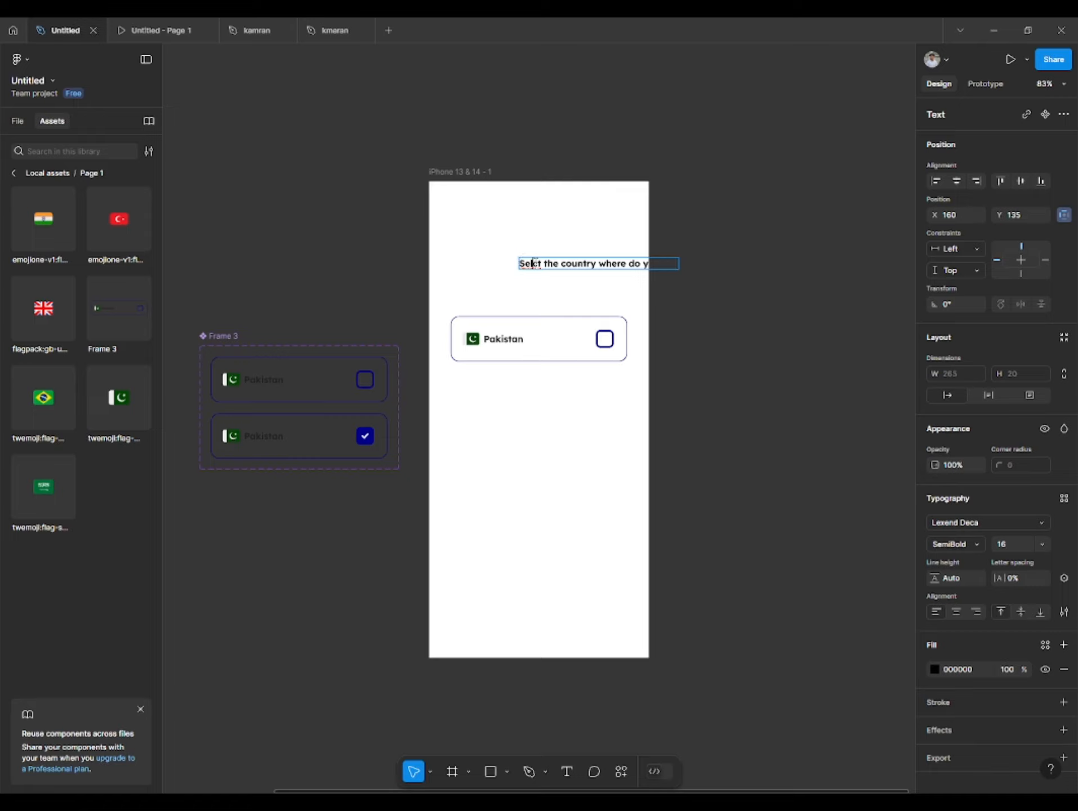
pyautogui.write('el')
pyautogui.press('Escape')
# - Break the heading into two lines after "country" and center both its text alignment and its horizontal position in the phone frame
pyautogui.moveTo(585, 263); pyautogui.dragTo(526, 262)
pyautogui.doubleClick(546, 263)
pyautogui.click(544, 263)
pyautogui.press('Return')
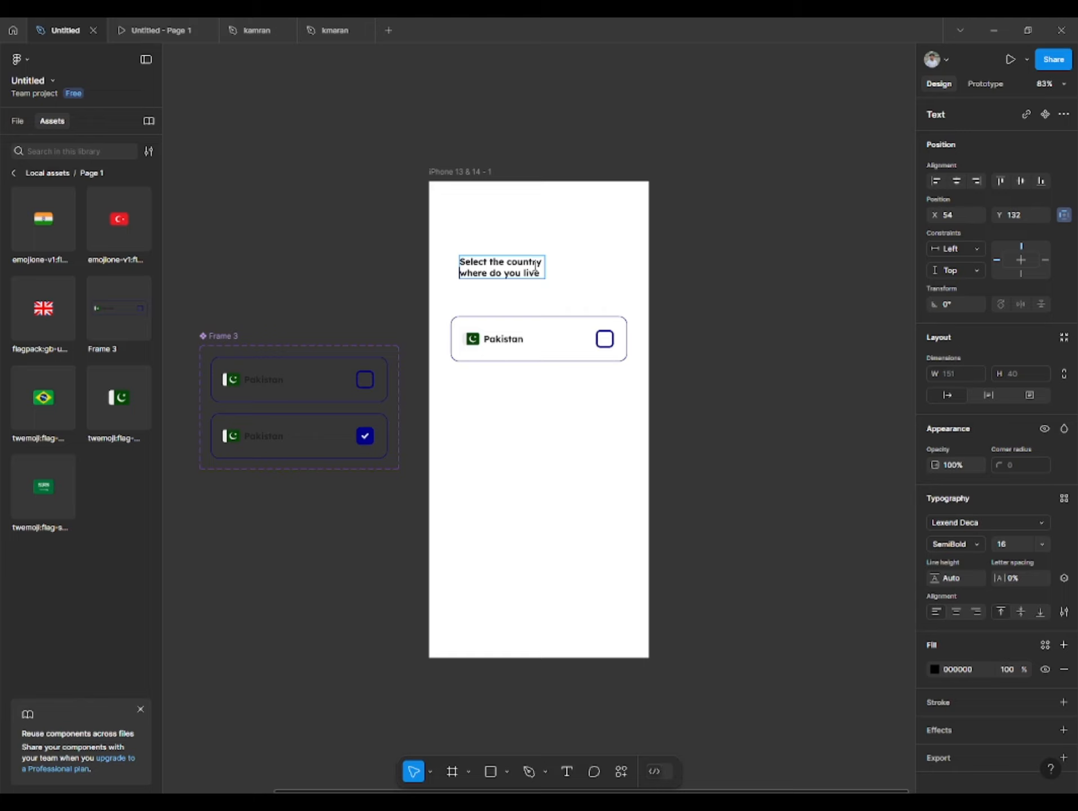
pyautogui.press('Escape')
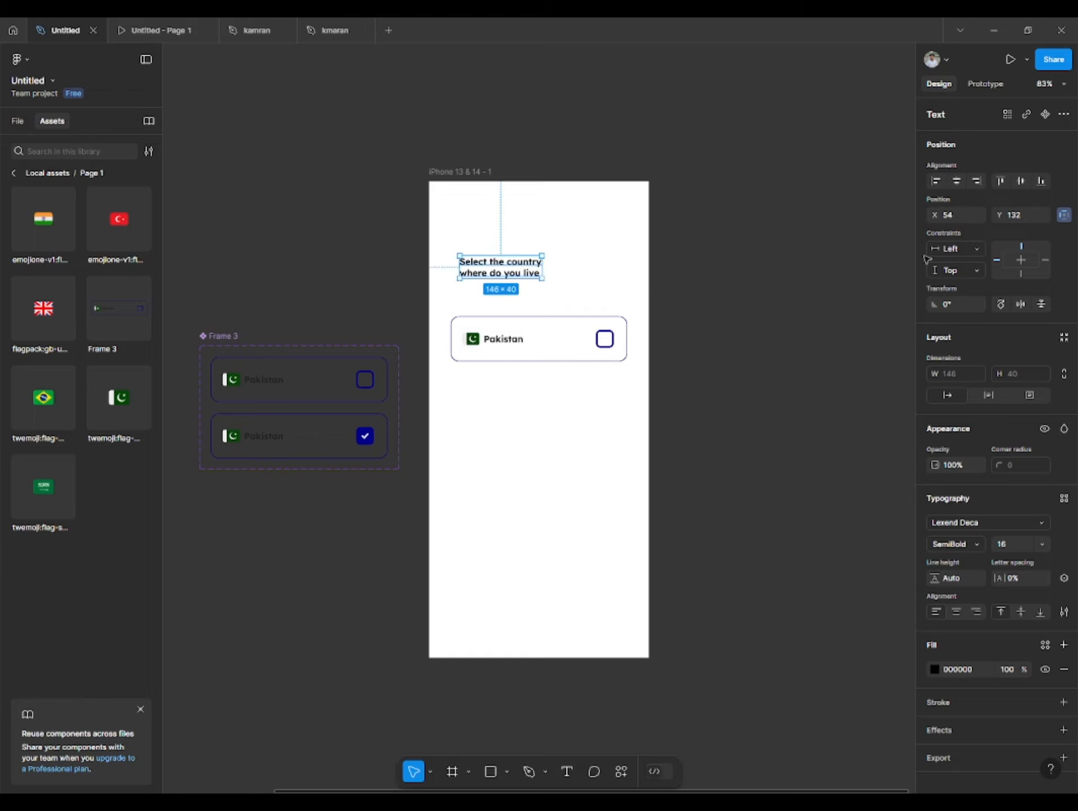
pyautogui.click(956, 611)
pyautogui.click(957, 181)
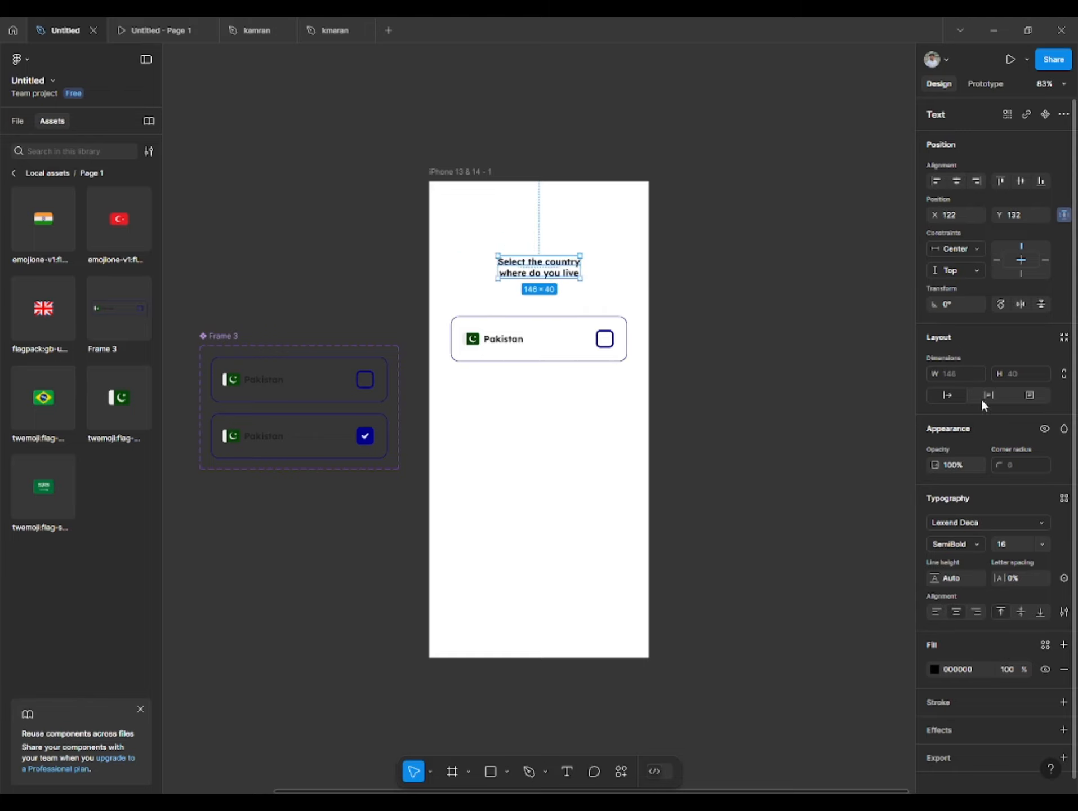
# - Set the heading's font size to 32 and weight to ExtraBold, and move it up to Y 116
pyautogui.click(1042, 544)
pyautogui.click(1025, 594)
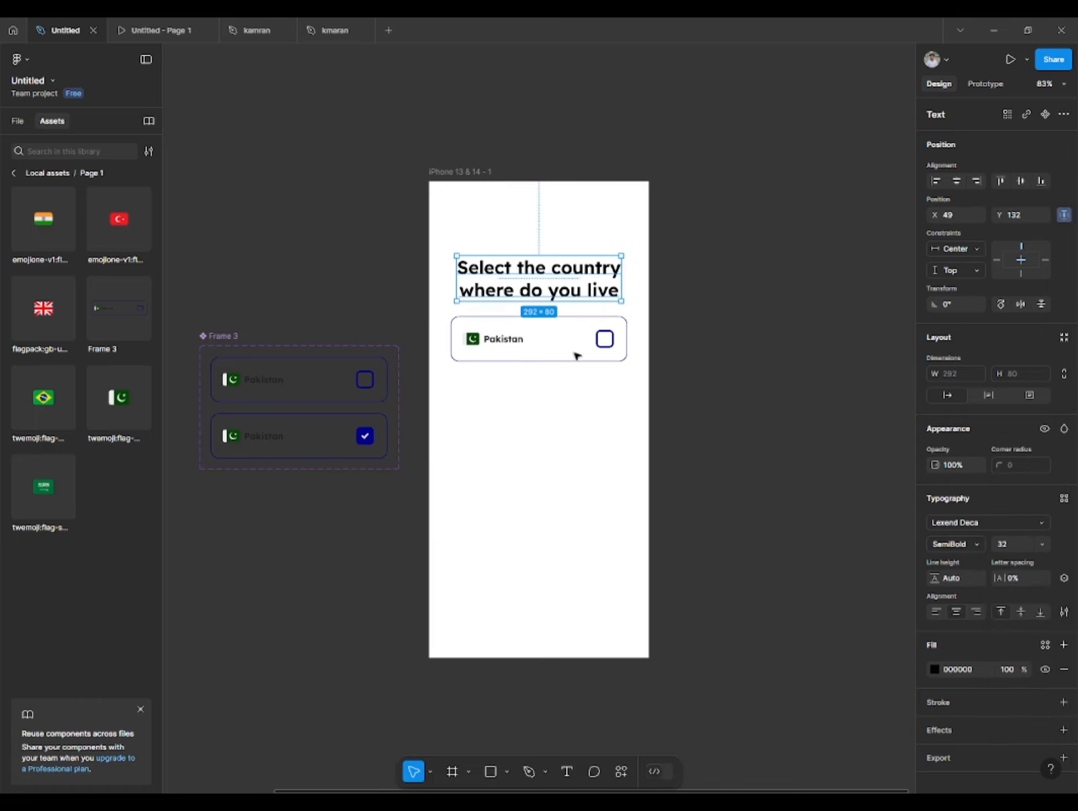
pyautogui.moveTo(539, 266); pyautogui.dragTo(535, 270)
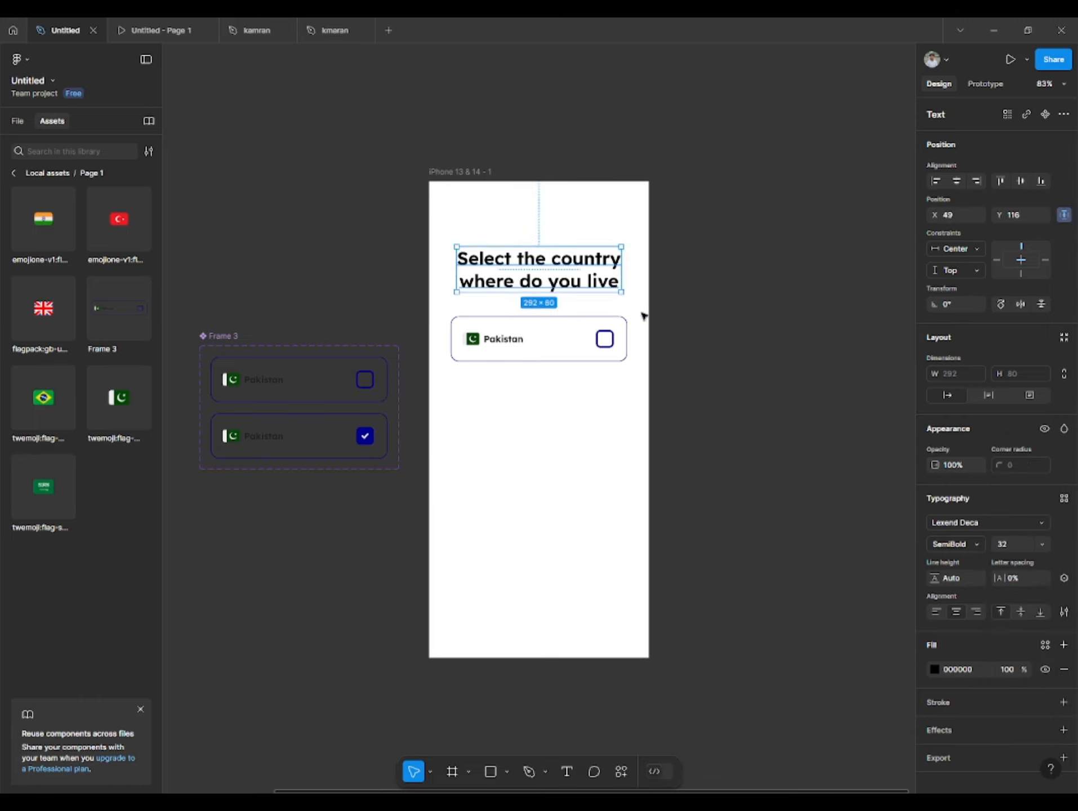
pyautogui.click(956, 544)
pyautogui.click(965, 577)
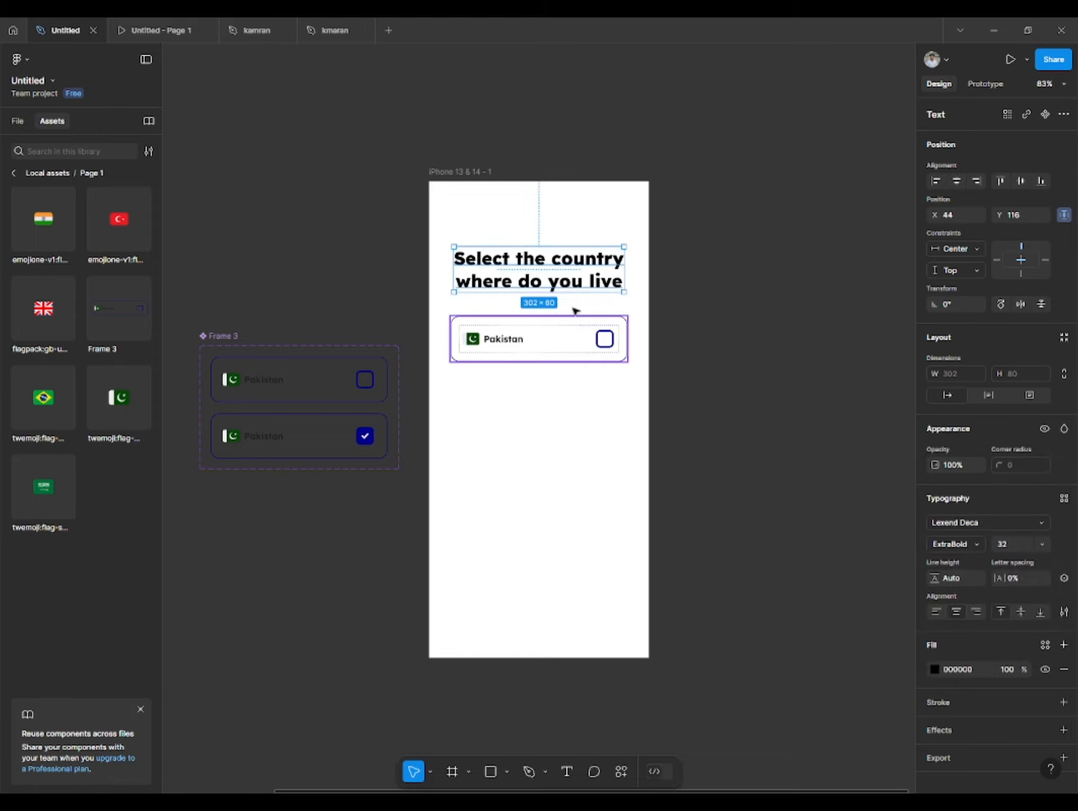
pyautogui.click(572, 305)
# - Duplicate the Pakistan row downward with 16 px spacing until the phone frame holds six rows
pyautogui.click(534, 326)
pyautogui.moveTo(534, 326); pyautogui.dragTo(517, 381)
pyautogui.hotkey('ctrl', 'd')
pyautogui.hotkey('ctrl', 'd')
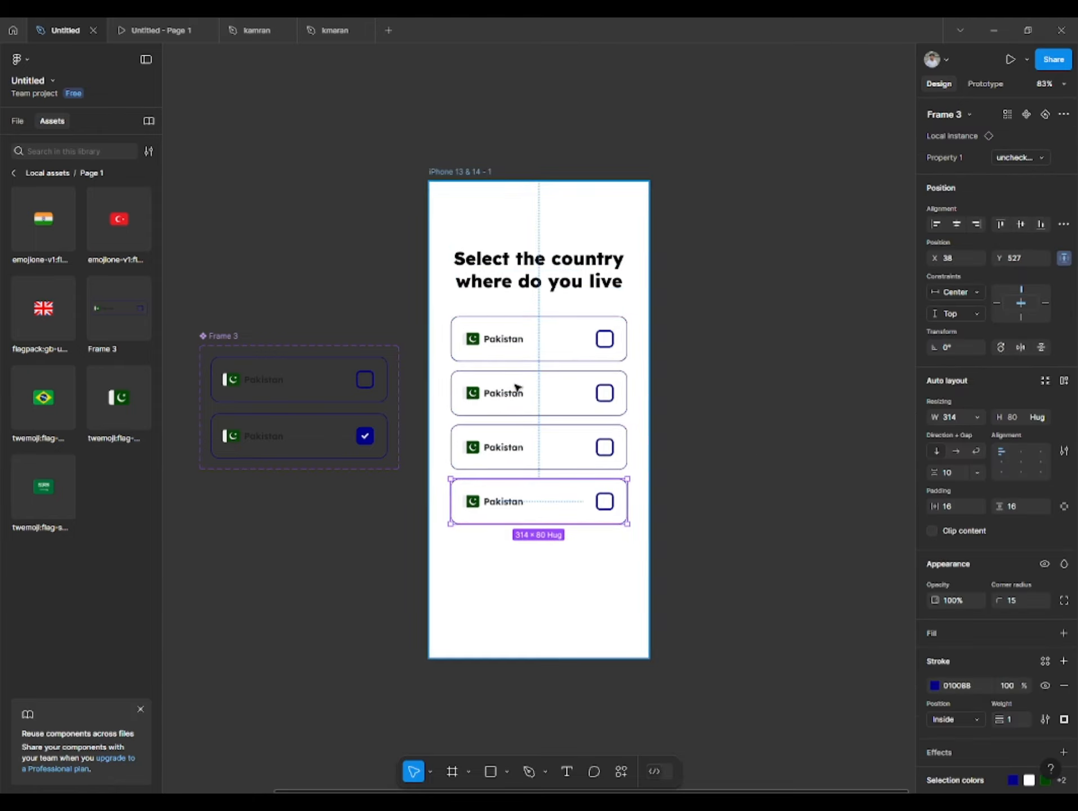
pyautogui.hotkey('ctrl', 'd')
pyautogui.hotkey('ctrl', 'd')
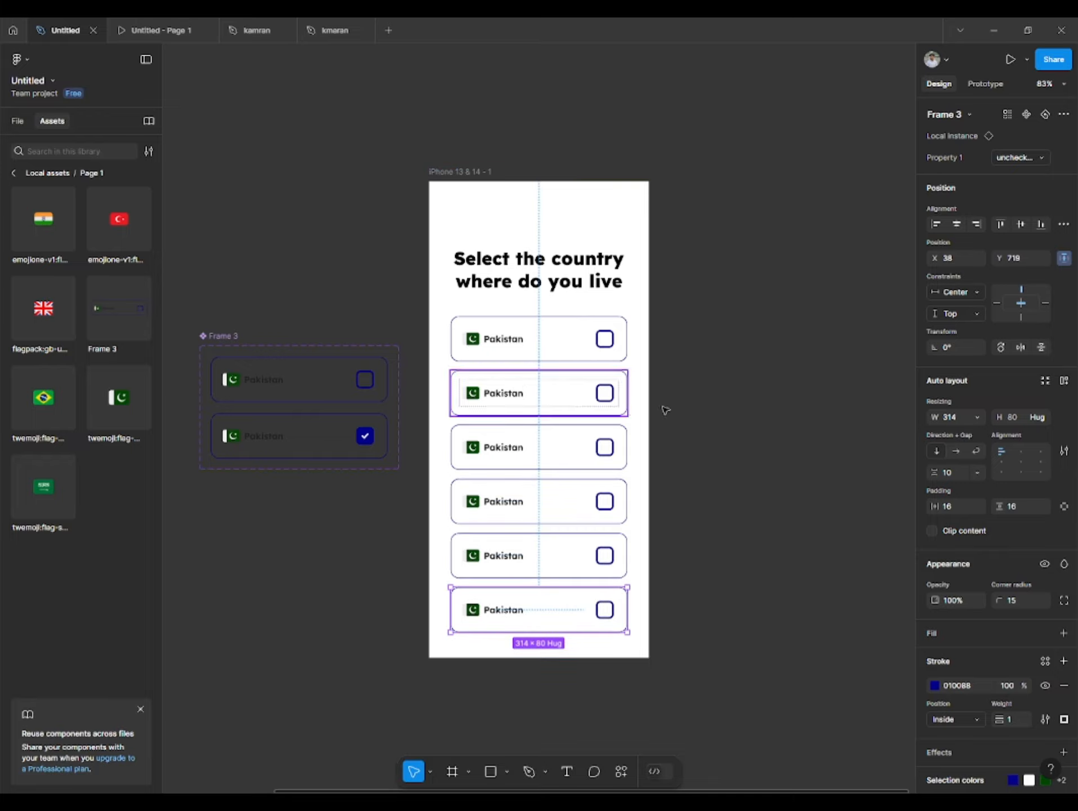
# - Move the heading up to Y 70 and shift all six Pakistan rows up closer beneath it
pyautogui.click(667, 408)
pyautogui.moveTo(530, 288); pyautogui.dragTo(530, 262)
pyautogui.click(533, 350)
pyautogui.keyDown('shift'); pyautogui.click(533, 408); pyautogui.keyUp('shift')
pyautogui.keyDown('shift'); pyautogui.click(530, 455); pyautogui.keyUp('shift')
pyautogui.keyDown('shift'); pyautogui.click(525, 508); pyautogui.keyUp('shift')
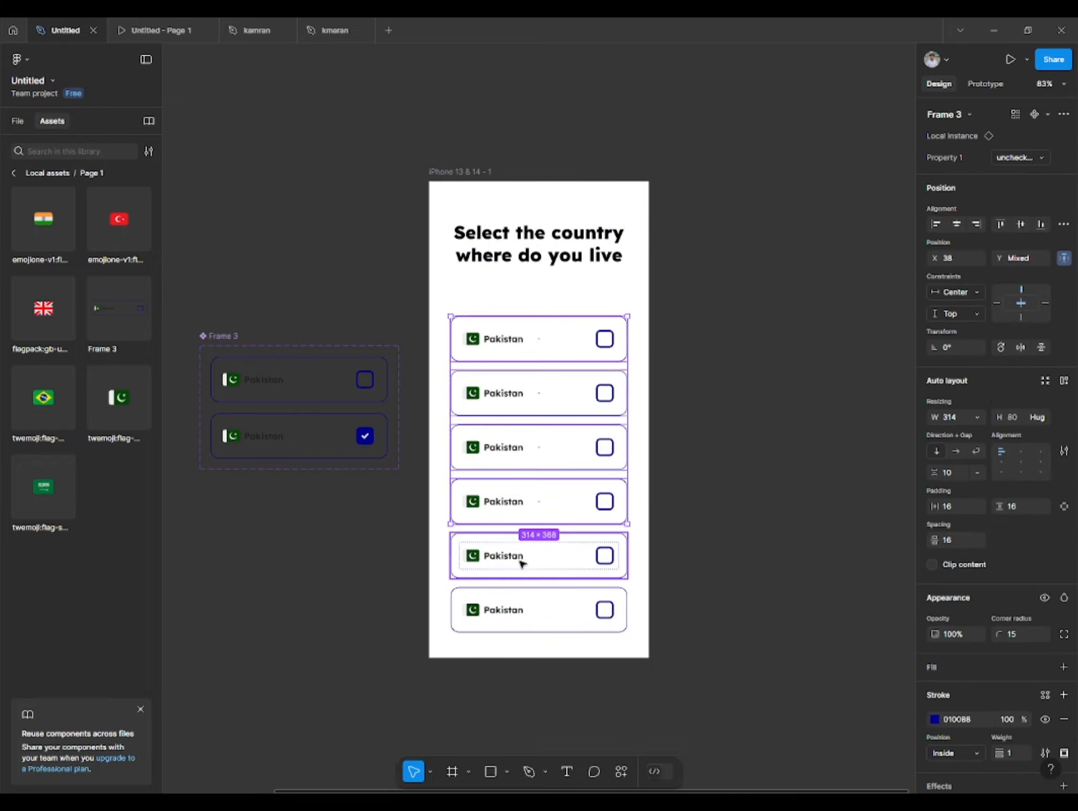
pyautogui.keyDown('shift'); pyautogui.click(520, 562); pyautogui.keyUp('shift')
pyautogui.keyDown('shift'); pyautogui.click(524, 611); pyautogui.keyUp('shift')
pyautogui.moveTo(549, 496); pyautogui.dragTo(549, 465)
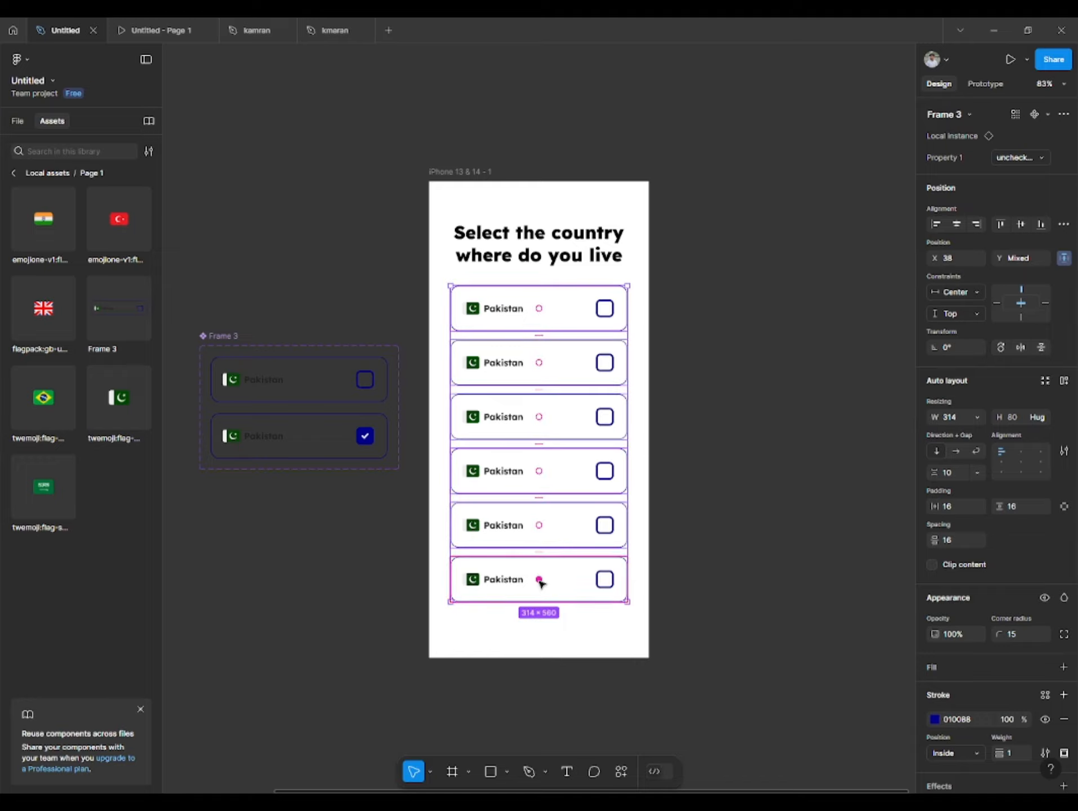
# - Delete the lowest Pakistan row from the phone frame
pyautogui.press('Escape')
pyautogui.click(594, 572)
pyautogui.press('Delete')
# - Move the five remaining Pakistan rows slightly down together and lower the heading to Y 98
pyautogui.click(487, 321)
pyautogui.keyDown('shift'); pyautogui.click(489, 374); pyautogui.keyUp('shift')
pyautogui.keyDown('shift'); pyautogui.click(491, 426); pyautogui.keyUp('shift')
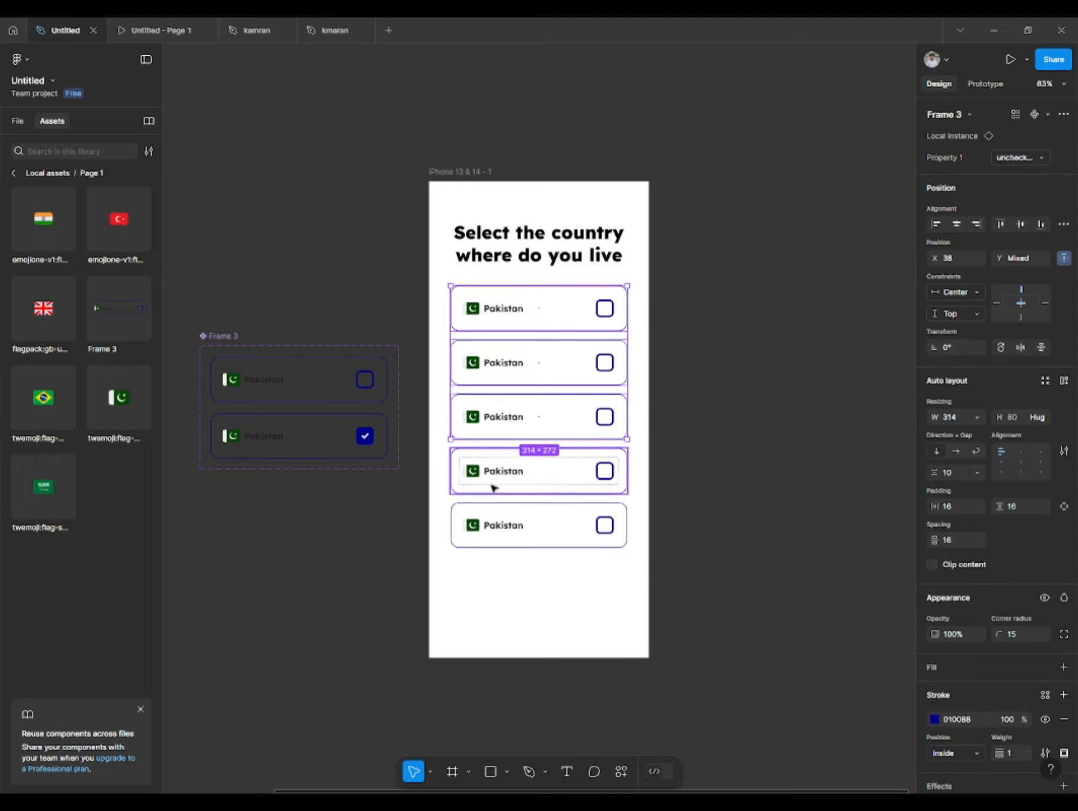
pyautogui.keyDown('shift'); pyautogui.click(492, 485); pyautogui.keyUp('shift')
pyautogui.keyDown('shift'); pyautogui.click(497, 532); pyautogui.keyUp('shift')
pyautogui.moveTo(502, 439); pyautogui.dragTo(502, 463)
pyautogui.click(521, 243)
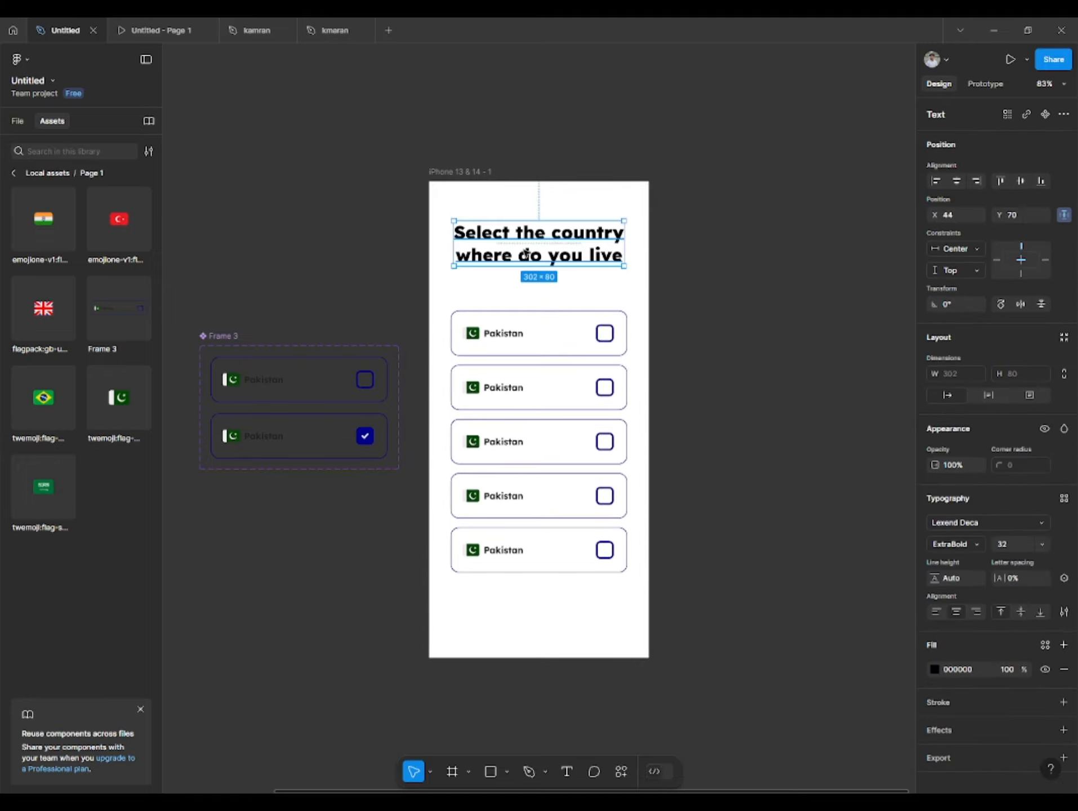
pyautogui.moveTo(521, 244); pyautogui.dragTo(520, 260)
# - Copy the Creative_canvas.ui logo frame from the icons and Assest page and place it above the heading on Page 1
pyautogui.click(18, 121)
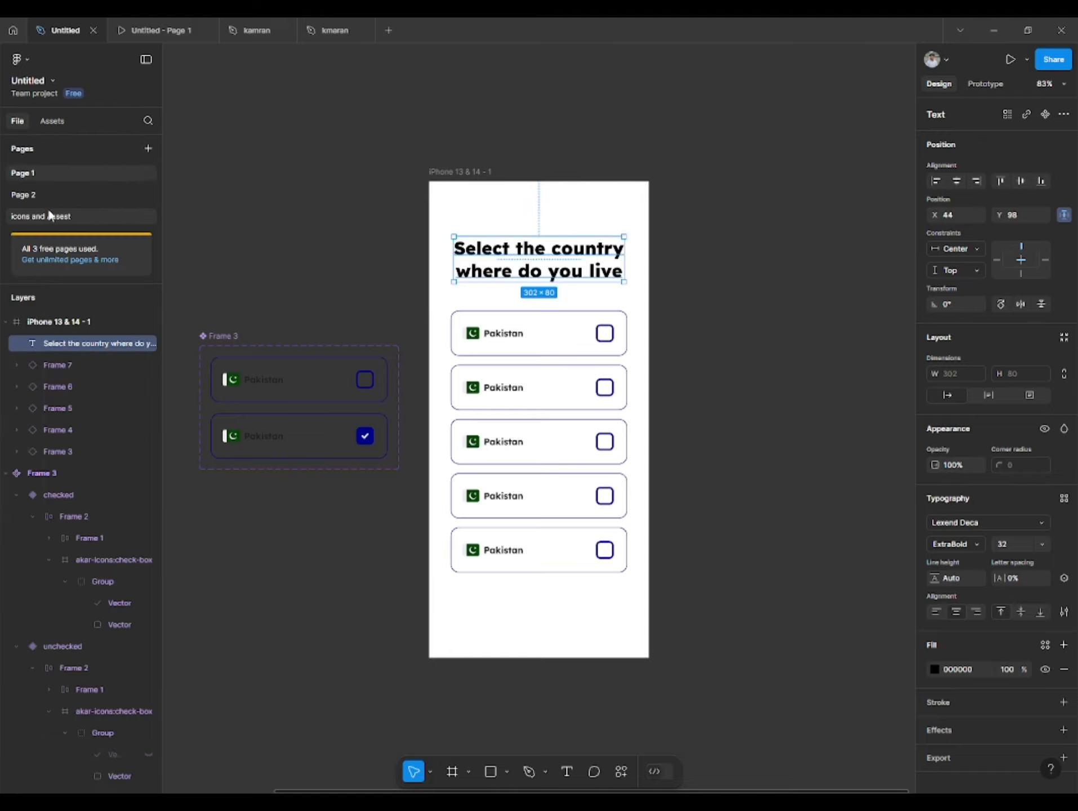
pyautogui.click(51, 217)
pyautogui.doubleClick(379, 324)
pyautogui.click(369, 337)
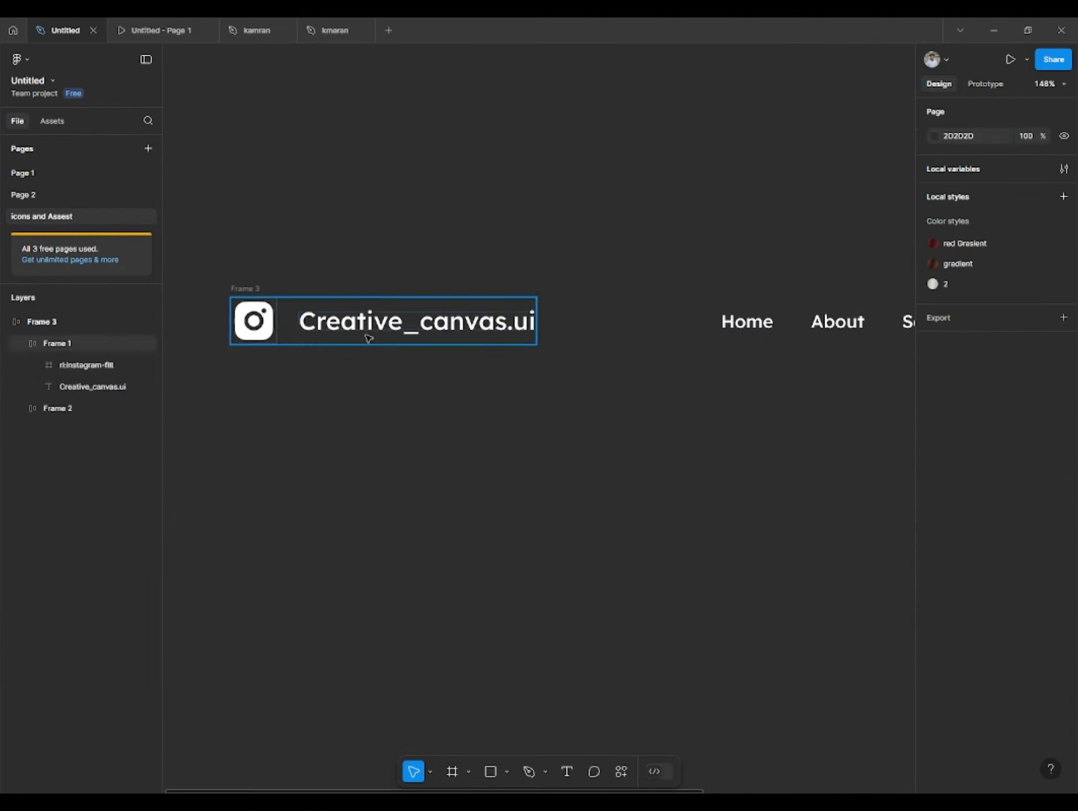
pyautogui.click(368, 337)
pyautogui.click(29, 175)
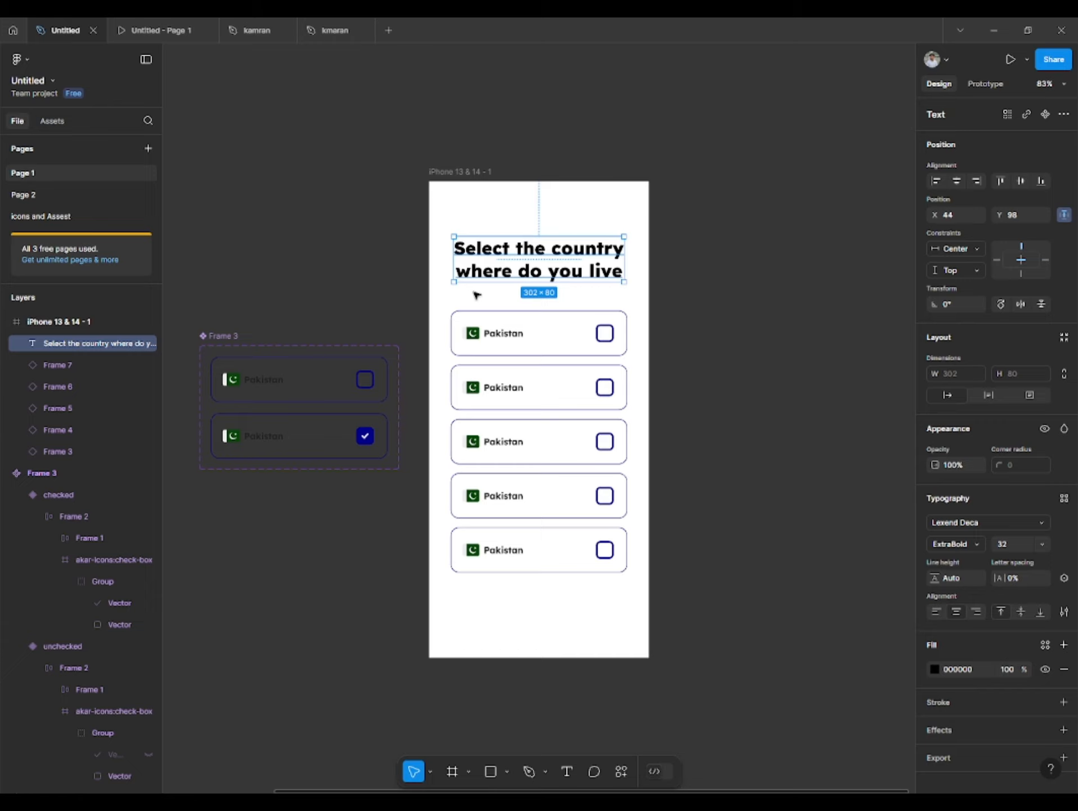
pyautogui.click(825, 158)
pyautogui.hotkey('ctrl', 'v')
pyautogui.moveTo(537, 417); pyautogui.dragTo(615, 198)
# - Recolor the pasted Creative_canvas.ui logo black and scale it down to fit above the heading
pyautogui.click(934, 698)
pyautogui.click(913, 615)
pyautogui.hotkey('ctrl', 'z')
pyautogui.hotkey('ctrl', 'z')
pyautogui.click(705, 190)
pyautogui.press('k')
pyautogui.click(619, 194)
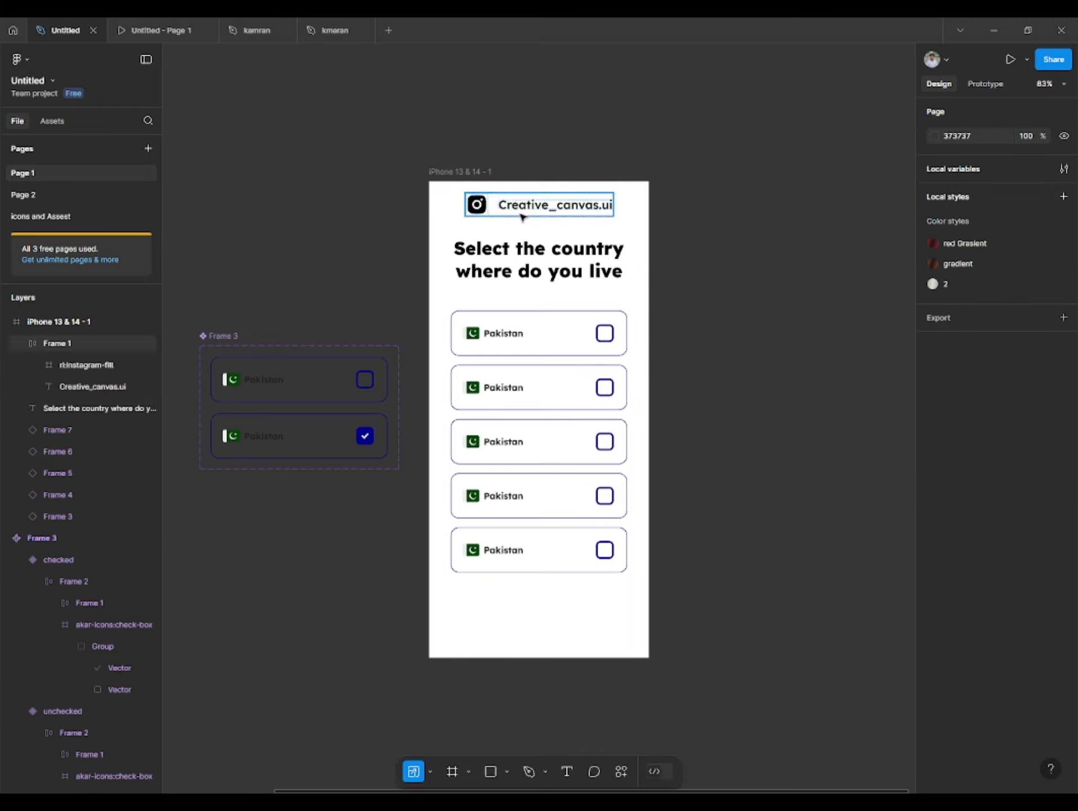
# - Draw a horizontal line with a black stroke of weight 5, make it 120 long and center it near the phone frame's lower edge
pyautogui.click(517, 656)
pyautogui.click(507, 771)
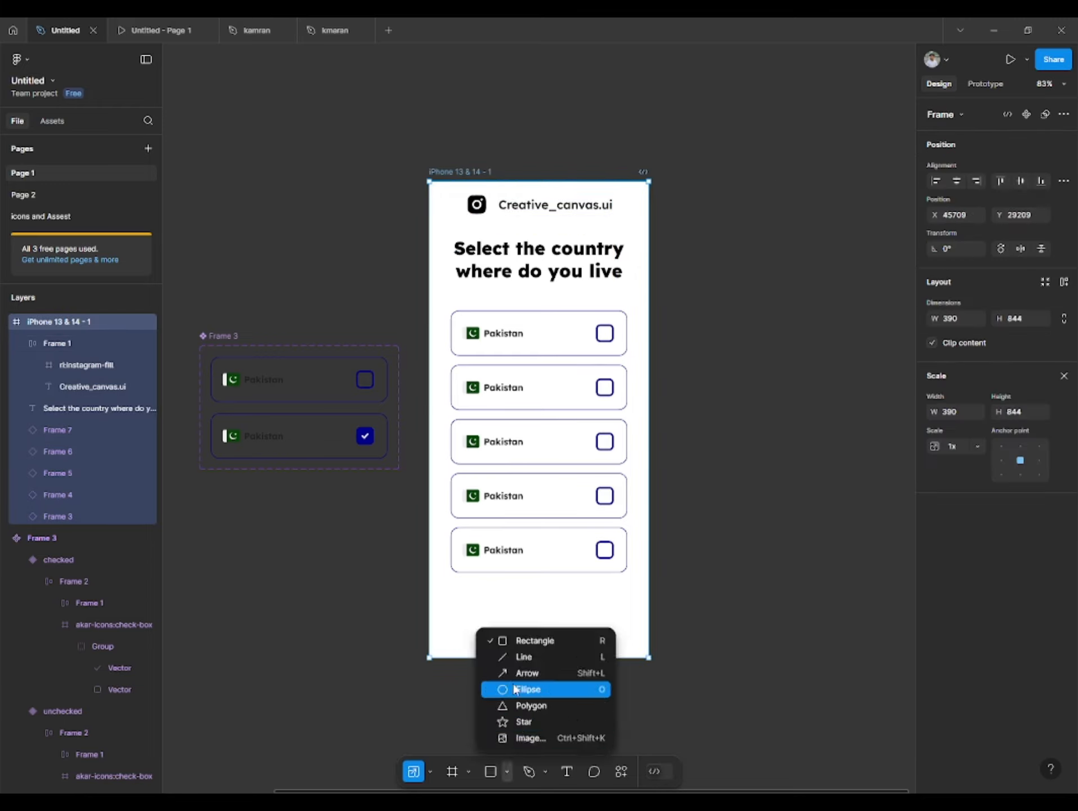
pyautogui.click(524, 658)
pyautogui.moveTo(299, 703)
pyautogui.mouseDown()
pyautogui.moveTo(373, 703)
pyautogui.moveTo(345, 704)
pyautogui.mouseUp()
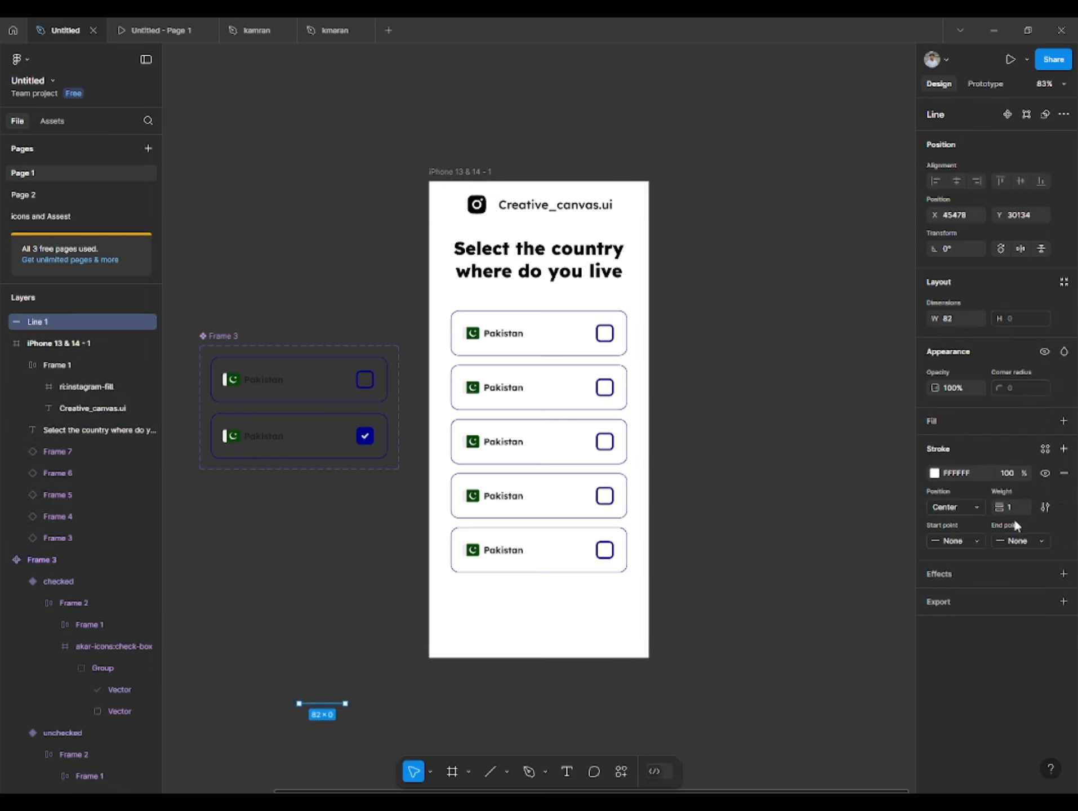
pyautogui.click(934, 473)
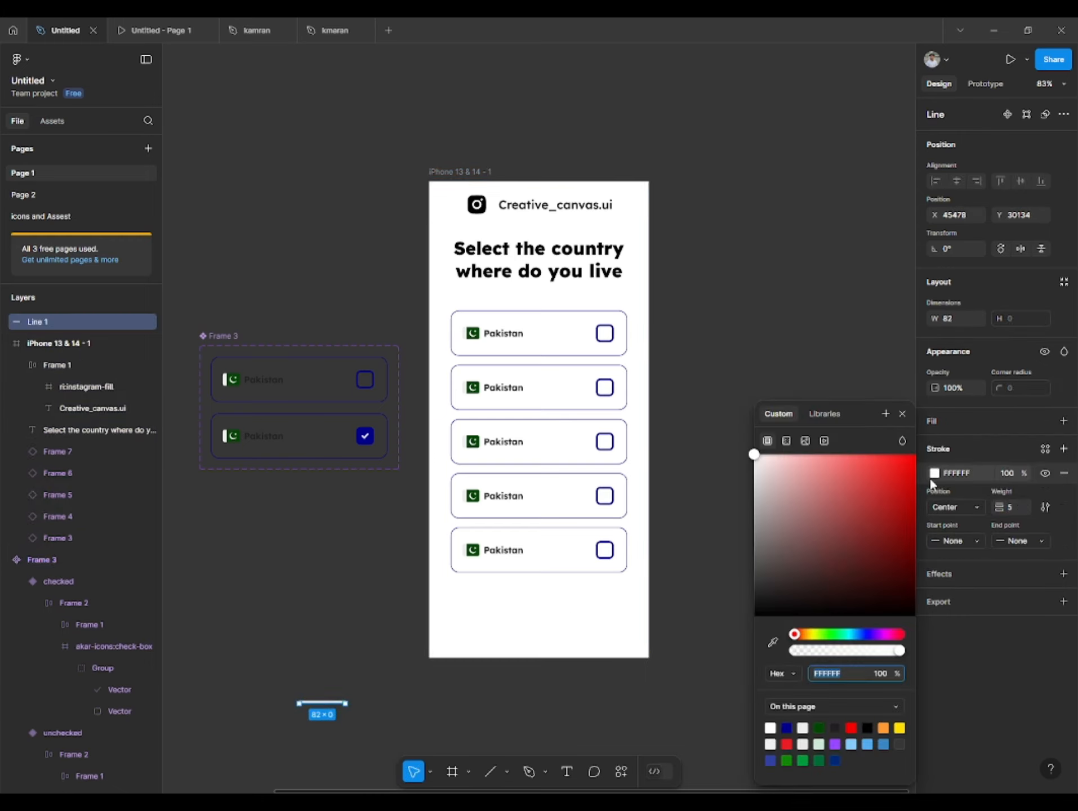
pyautogui.moveTo(318, 703); pyautogui.dragTo(573, 648)
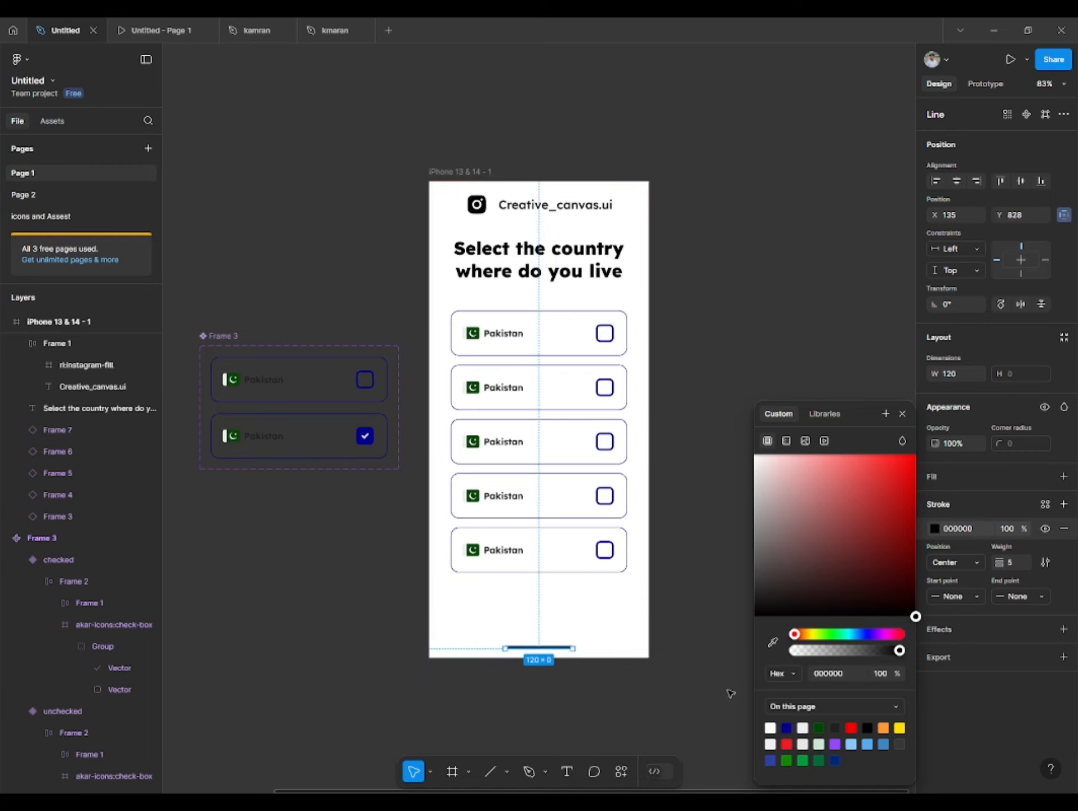
# - Give the line Round start and end points and nudge it slightly closer to the phone frame's lower edge
pyautogui.click(967, 592)
pyautogui.click(958, 711)
pyautogui.click(1020, 596)
pyautogui.click(946, 705)
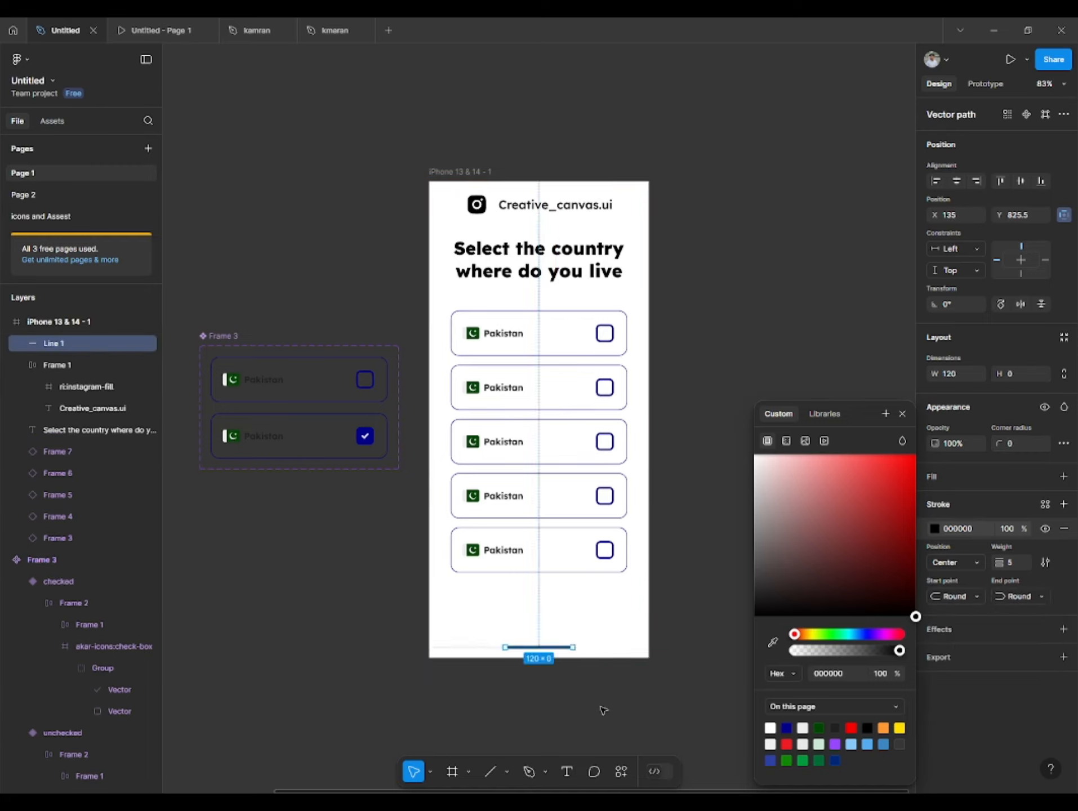
pyautogui.click(603, 711)
pyautogui.click(540, 647)
pyautogui.moveTo(537, 647); pyautogui.dragTo(538, 650)
pyautogui.click(592, 699)
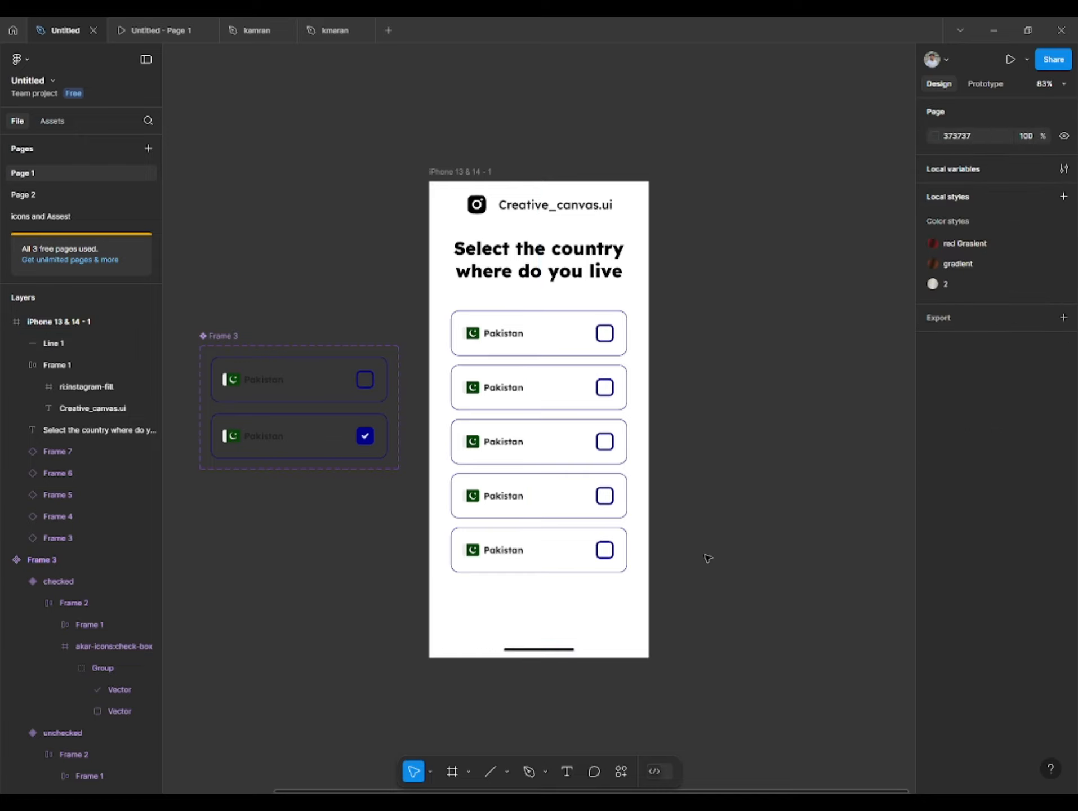
# - Preview the phone frame as a prototype and test the checkbox toggle on the first Pakistan row
pyautogui.click(529, 190)
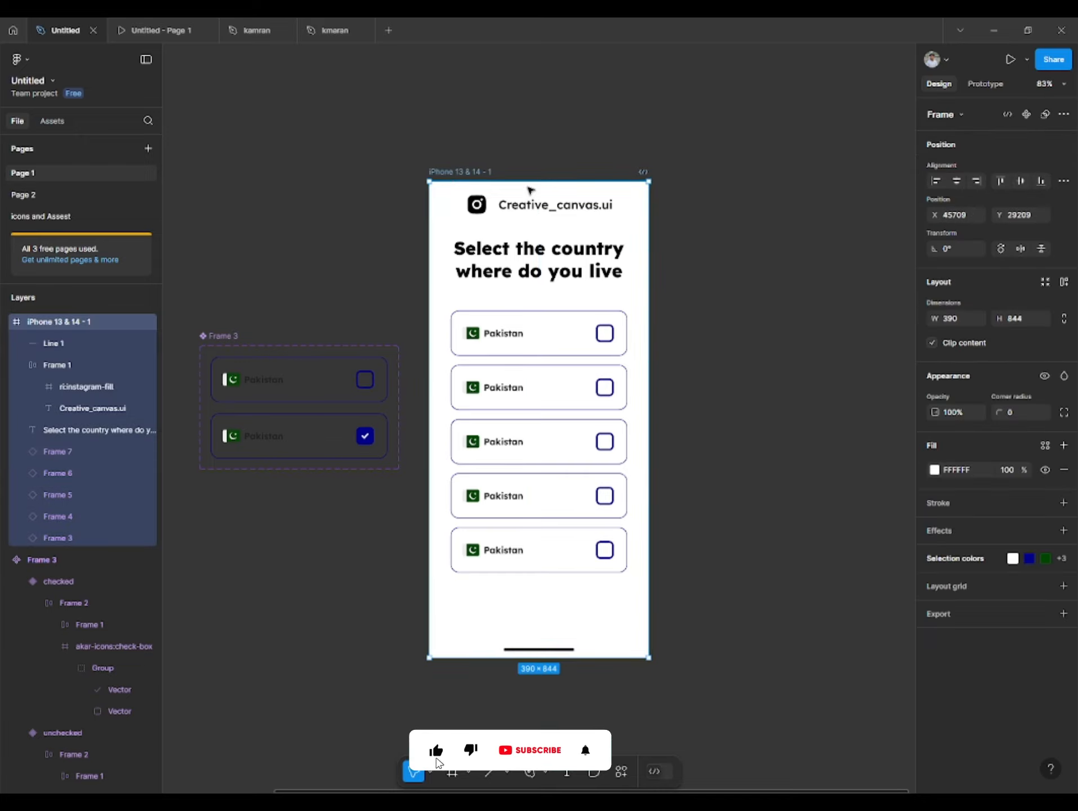
pyautogui.click(1009, 60)
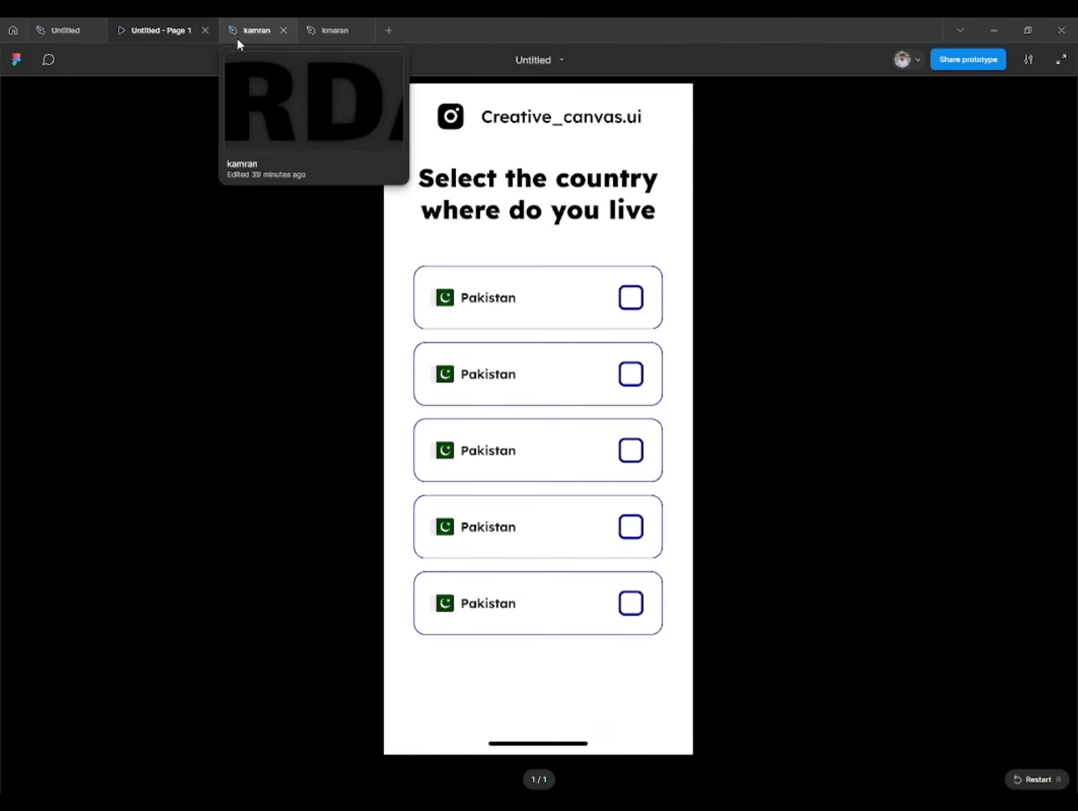
pyautogui.click(611, 304)
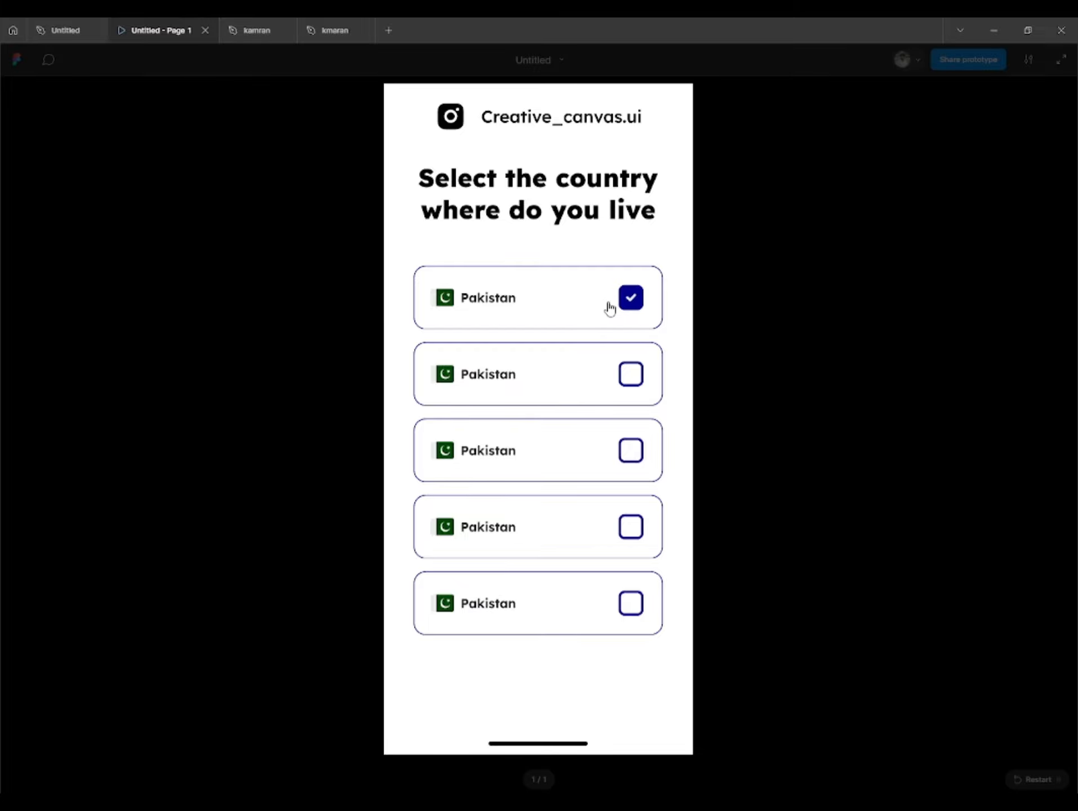
pyautogui.click(542, 300)
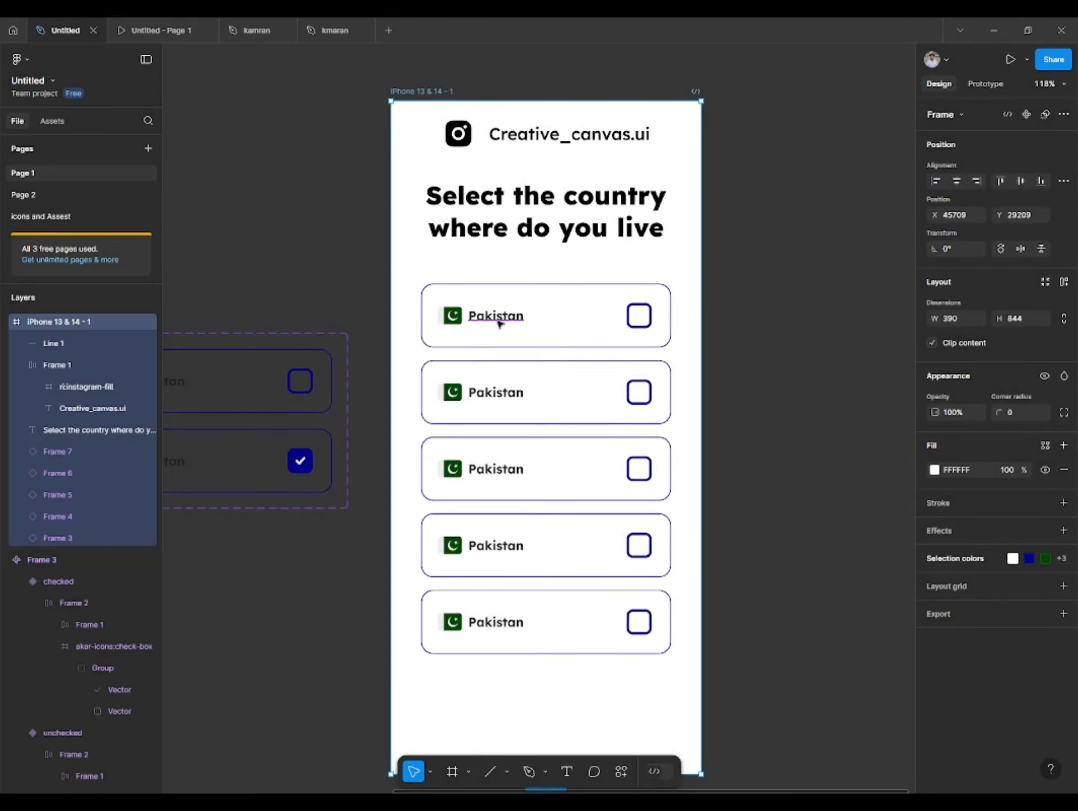
# - Change the country names in the second, third and fourth rows to India, Brazil and Turkey
pyautogui.doubleClick(501, 393)
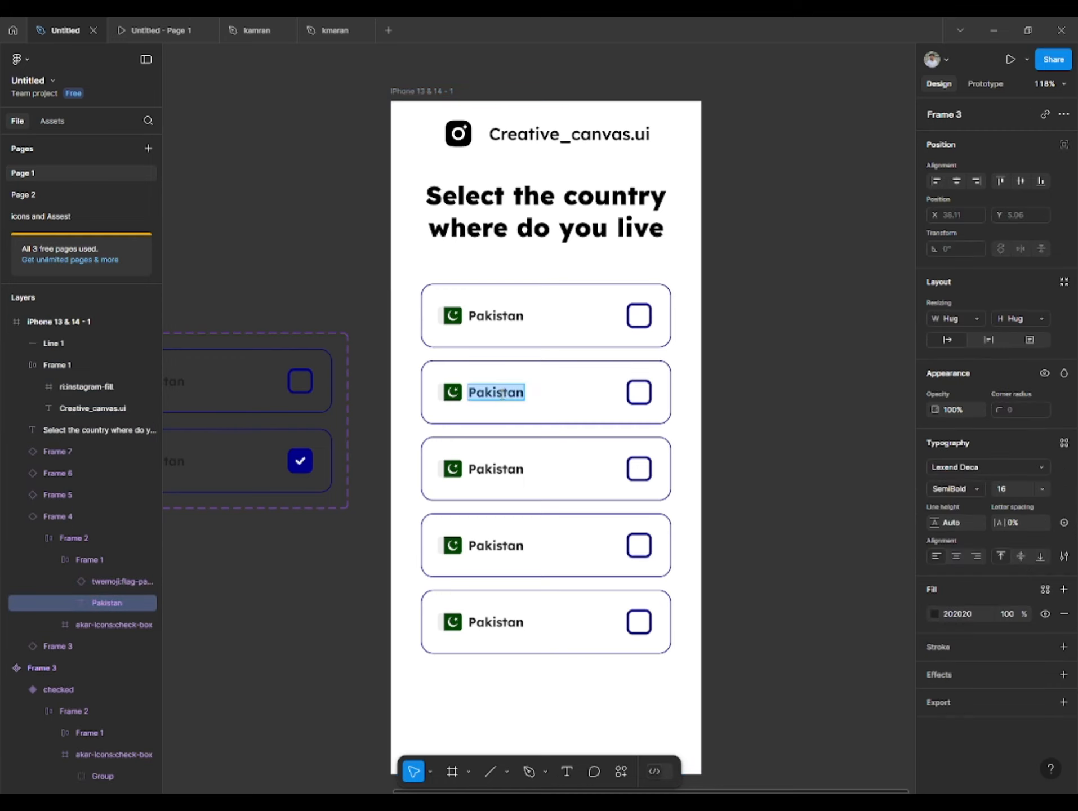
pyautogui.write('India')
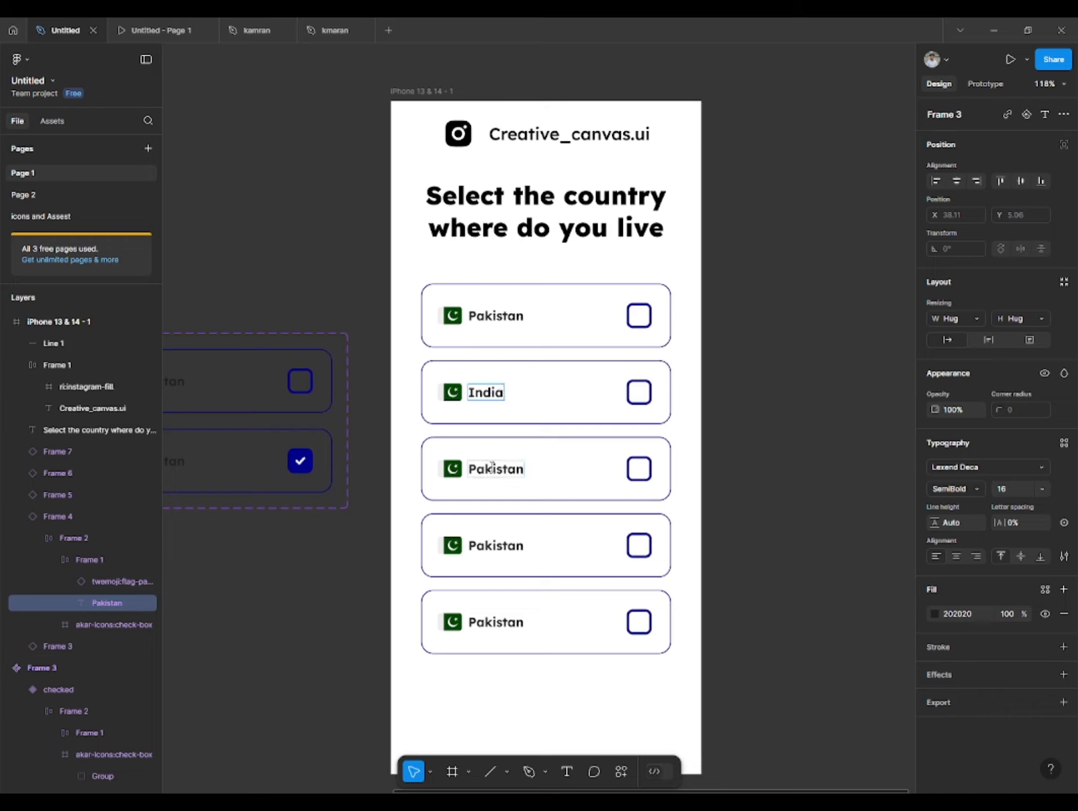
pyautogui.doubleClick(492, 467)
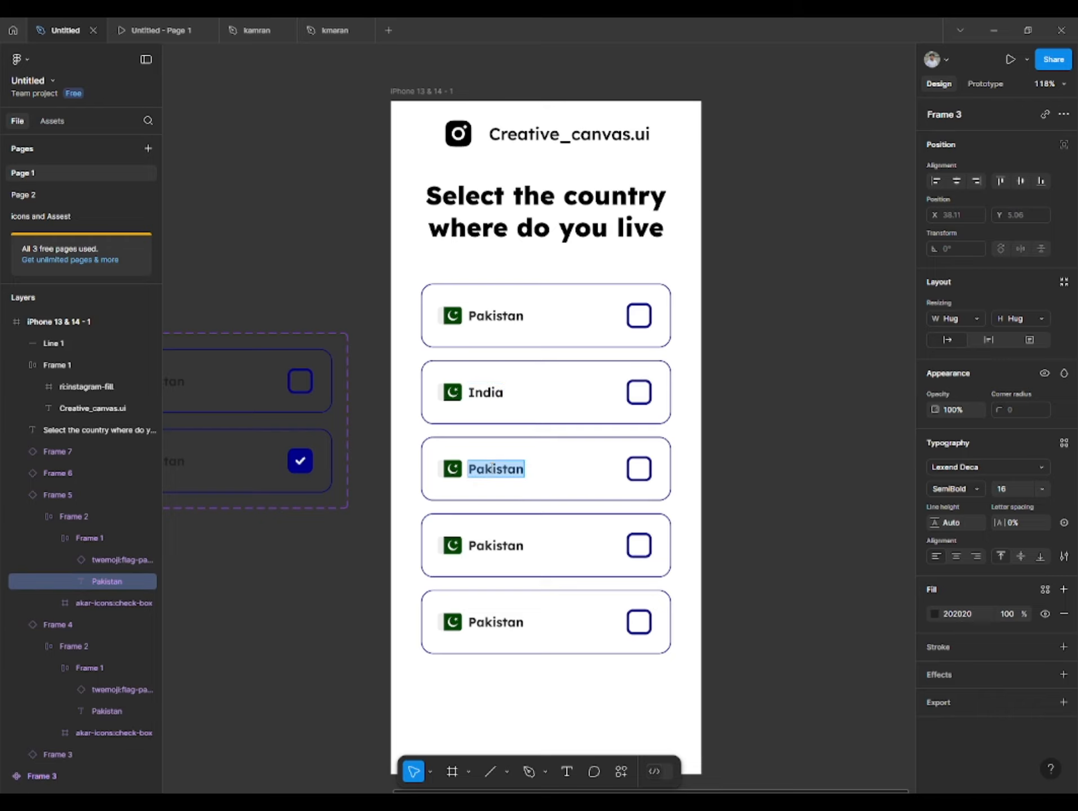
pyautogui.write('Brazil')
pyautogui.doubleClick(488, 545)
pyautogui.write('Turkey')
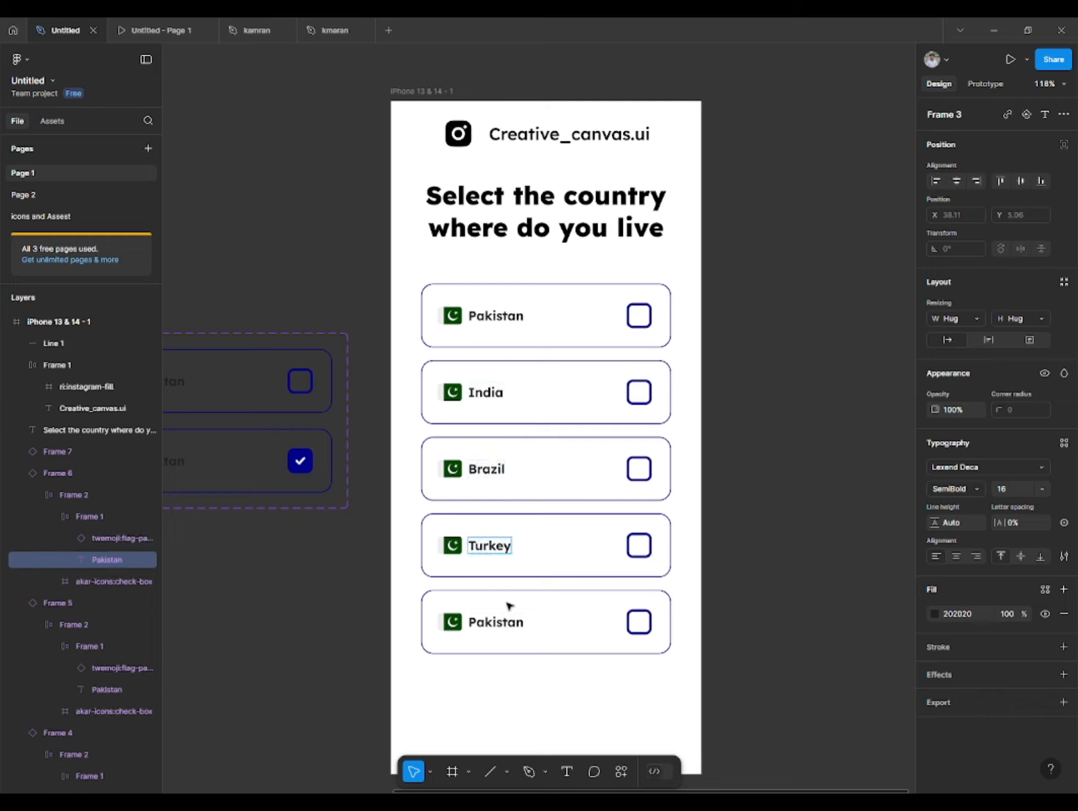
# - Change the country name in the fifth row to "United kingdom"
pyautogui.doubleClick(499, 620)
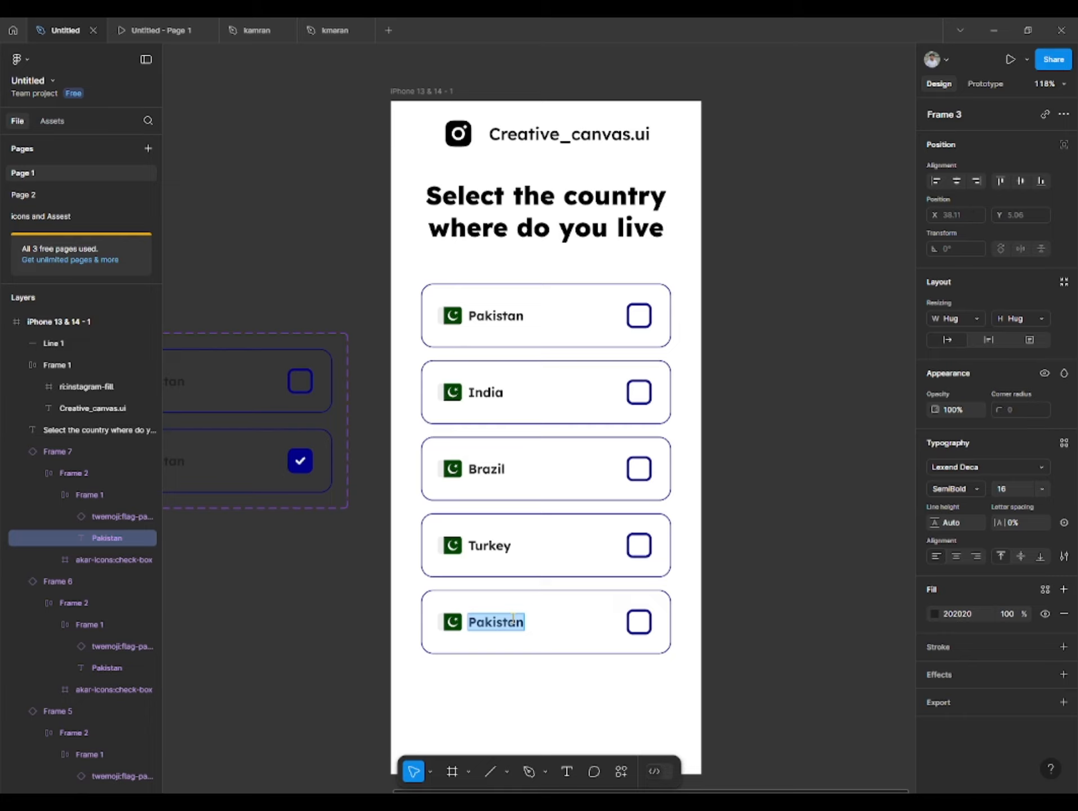
pyautogui.write('united kingdom')
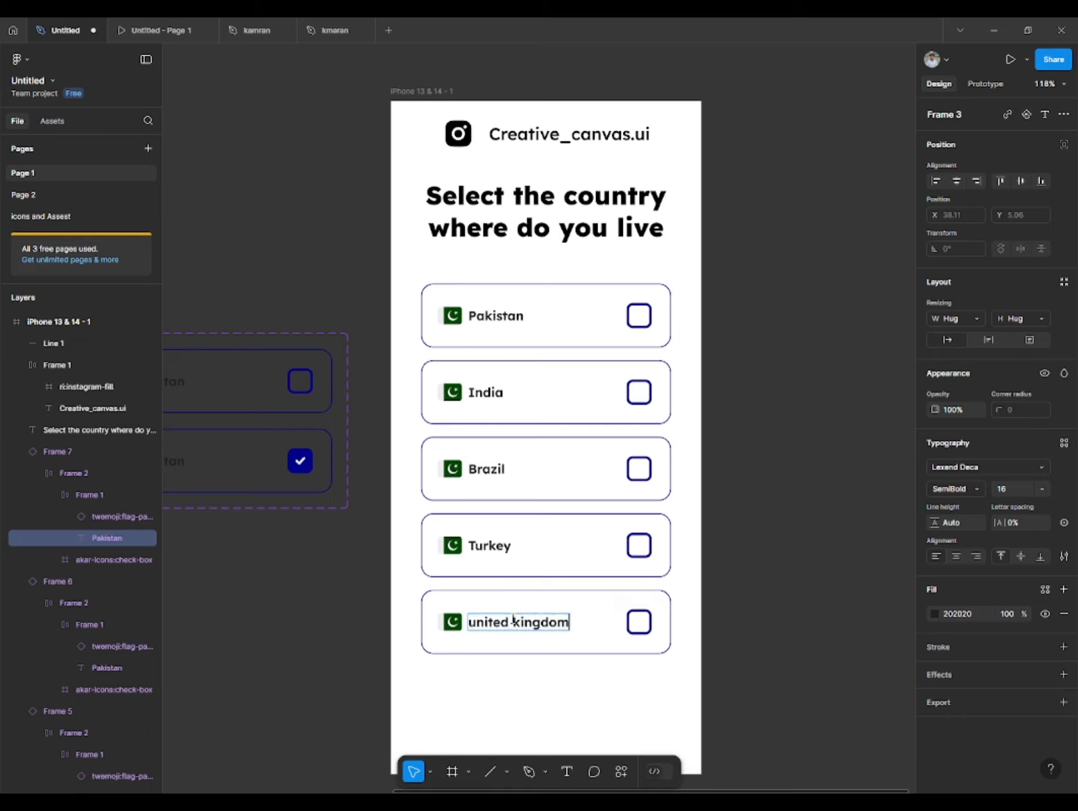
pyautogui.press('BackSpace')
pyautogui.write('U')
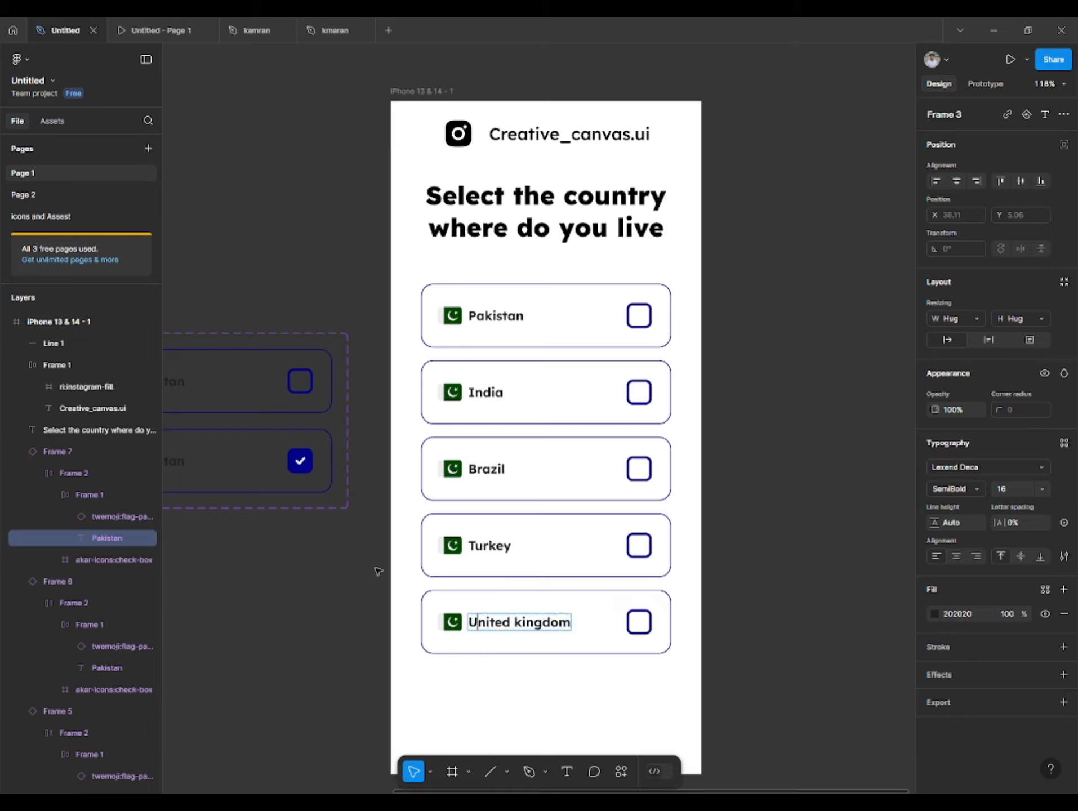
# - Swap the flag instance in the India row for emojione-v1:flag-for-india
pyautogui.click(449, 404)
pyautogui.click(451, 396)
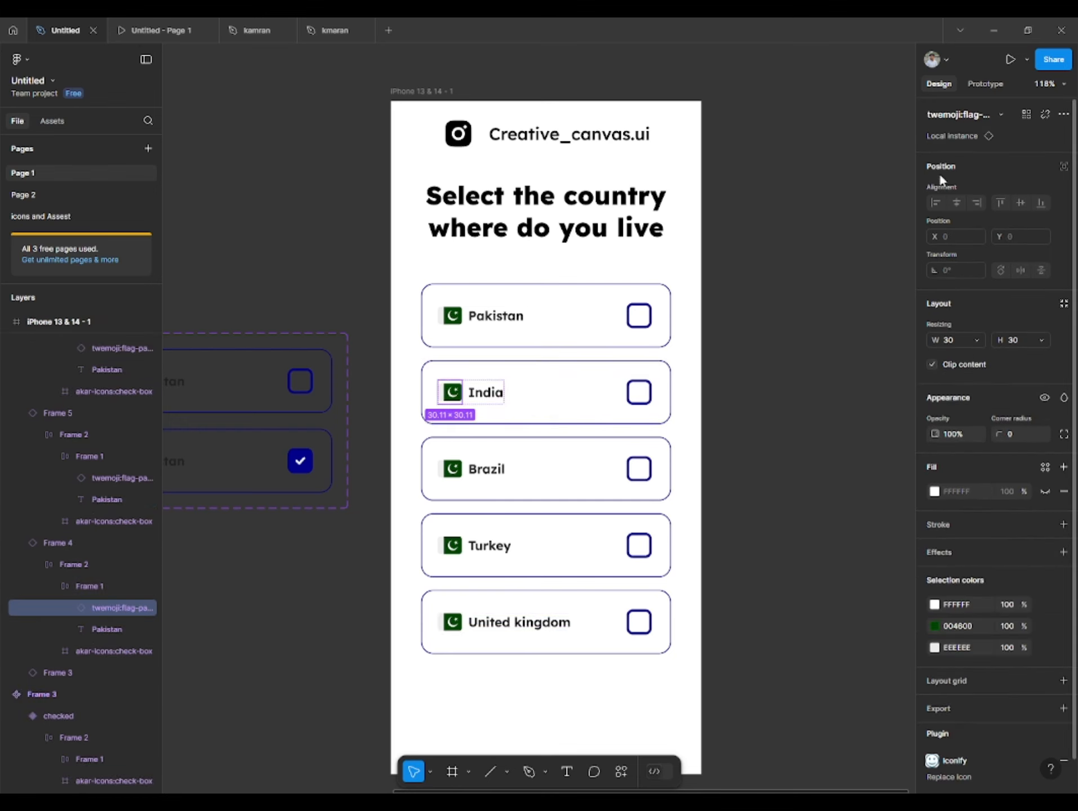
pyautogui.click(969, 116)
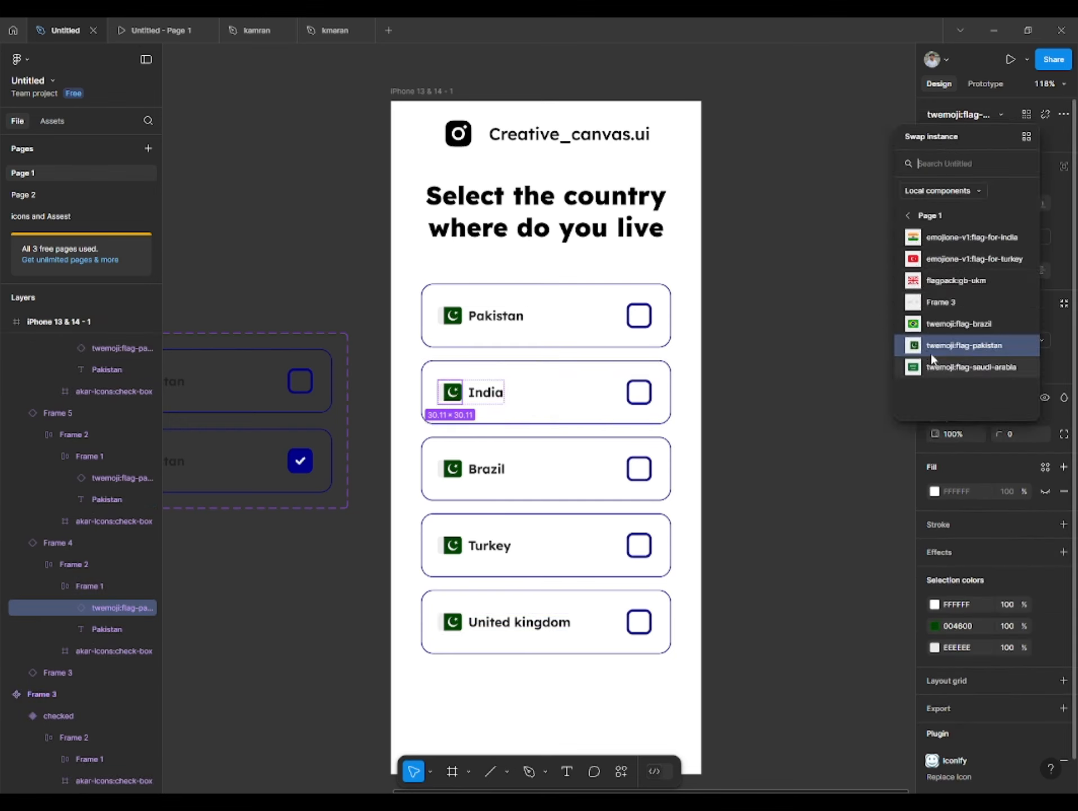
pyautogui.click(953, 241)
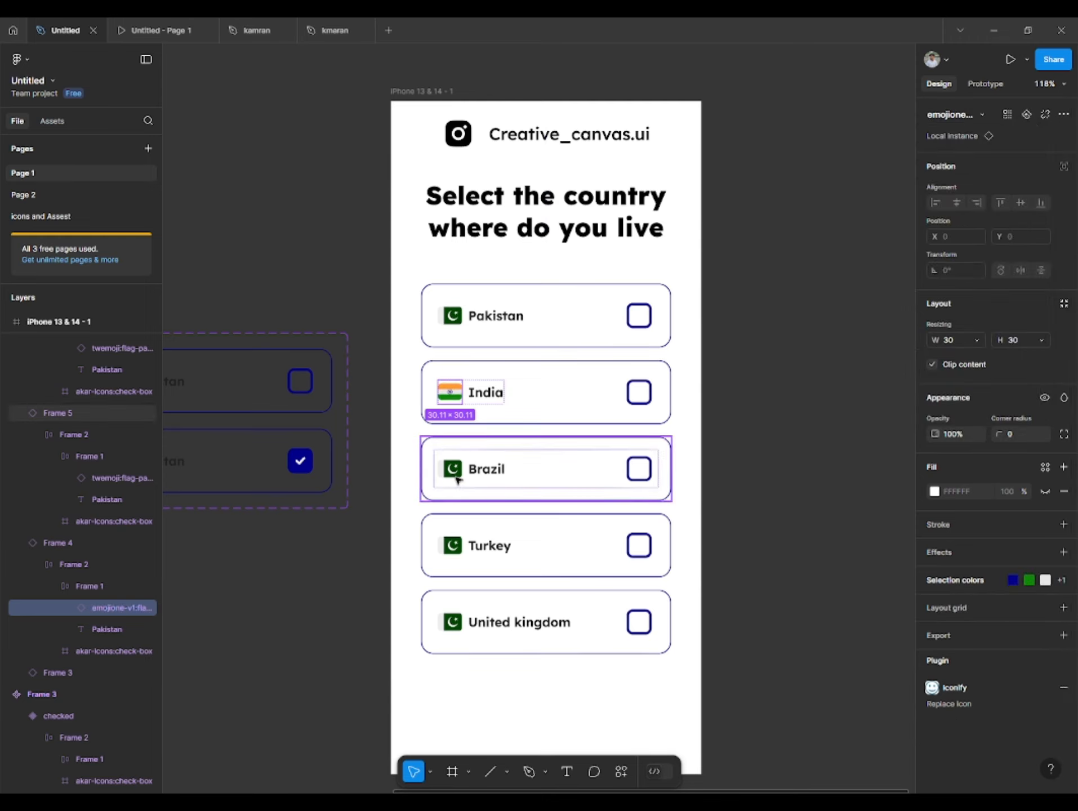
# - Swap the flag instance in the Brazil row for twemoji:flag-brazil
pyautogui.doubleClick(456, 477)
pyautogui.doubleClick(456, 477)
pyautogui.doubleClick(456, 475)
pyautogui.doubleClick(456, 476)
pyautogui.click(457, 478)
pyautogui.click(969, 116)
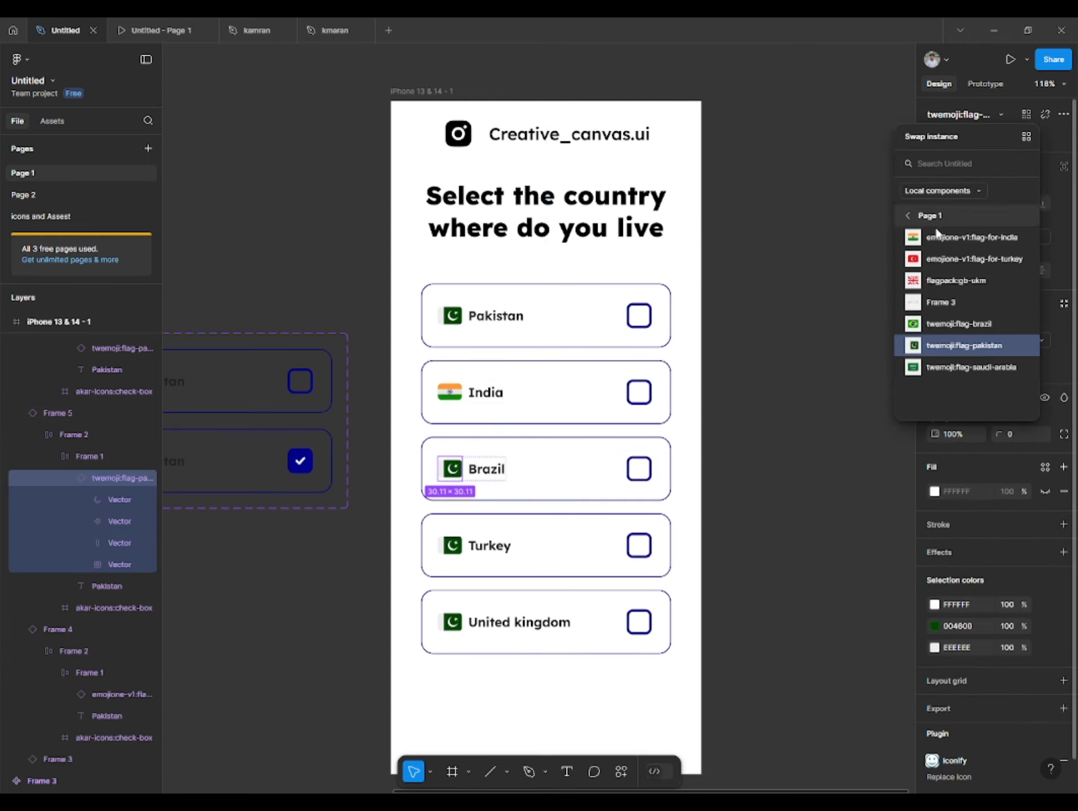
pyautogui.click(935, 325)
# - Swap the flag instance in the Turkey row for emojione-v1:flag-for-turkey
pyautogui.click(456, 555)
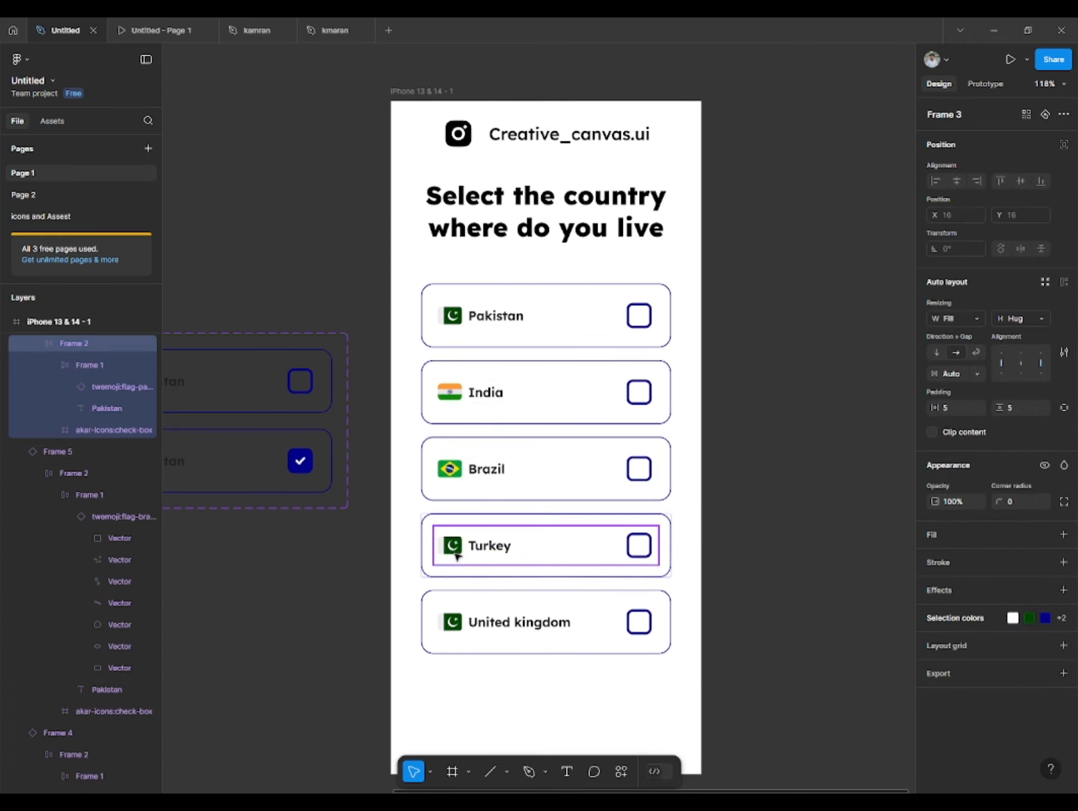
pyautogui.doubleClick(456, 556)
pyautogui.doubleClick(456, 555)
pyautogui.click(979, 114)
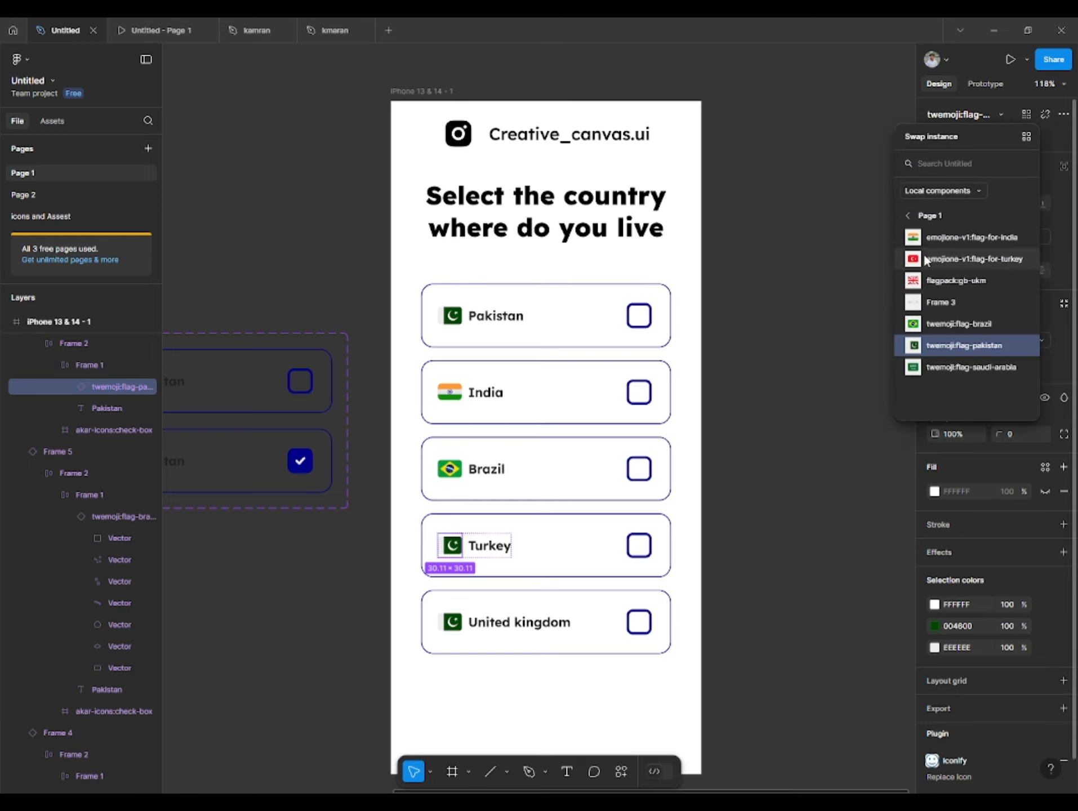
pyautogui.click(924, 259)
# - Swap the flag instance in the United kingdom row for flagpack:gb-ukm
pyautogui.click(456, 623)
pyautogui.doubleClick(452, 622)
pyautogui.doubleClick(452, 623)
pyautogui.click(979, 114)
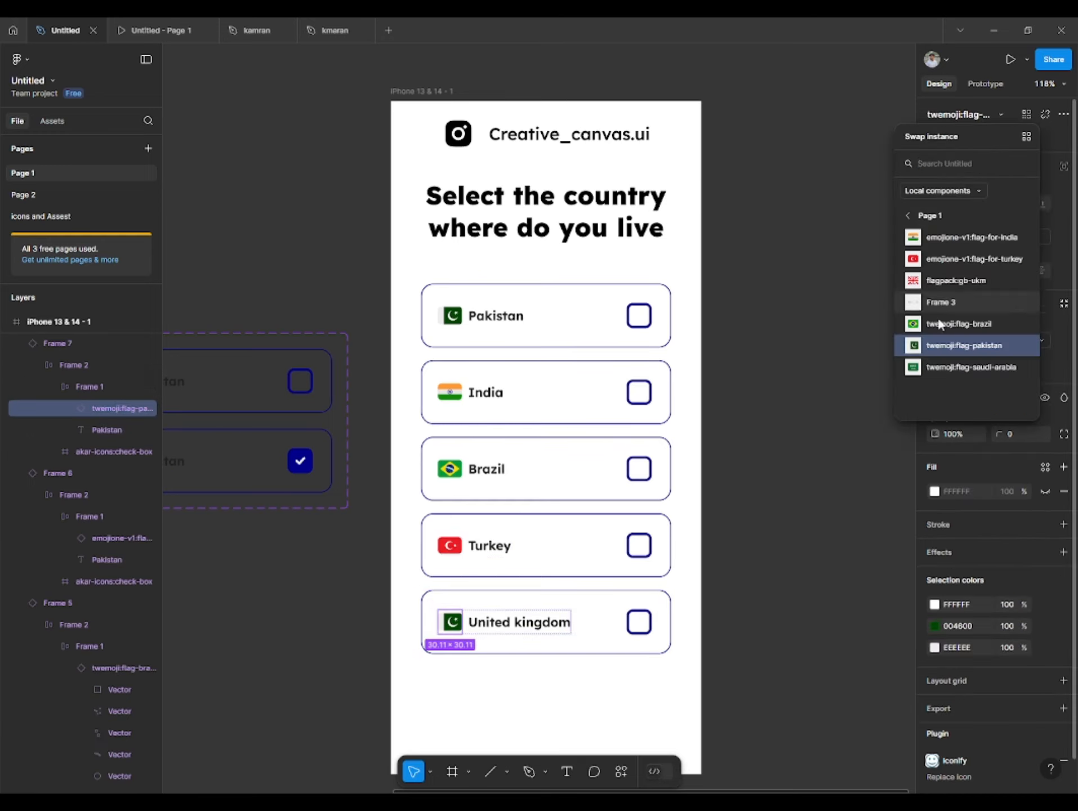
pyautogui.click(951, 280)
pyautogui.click(799, 361)
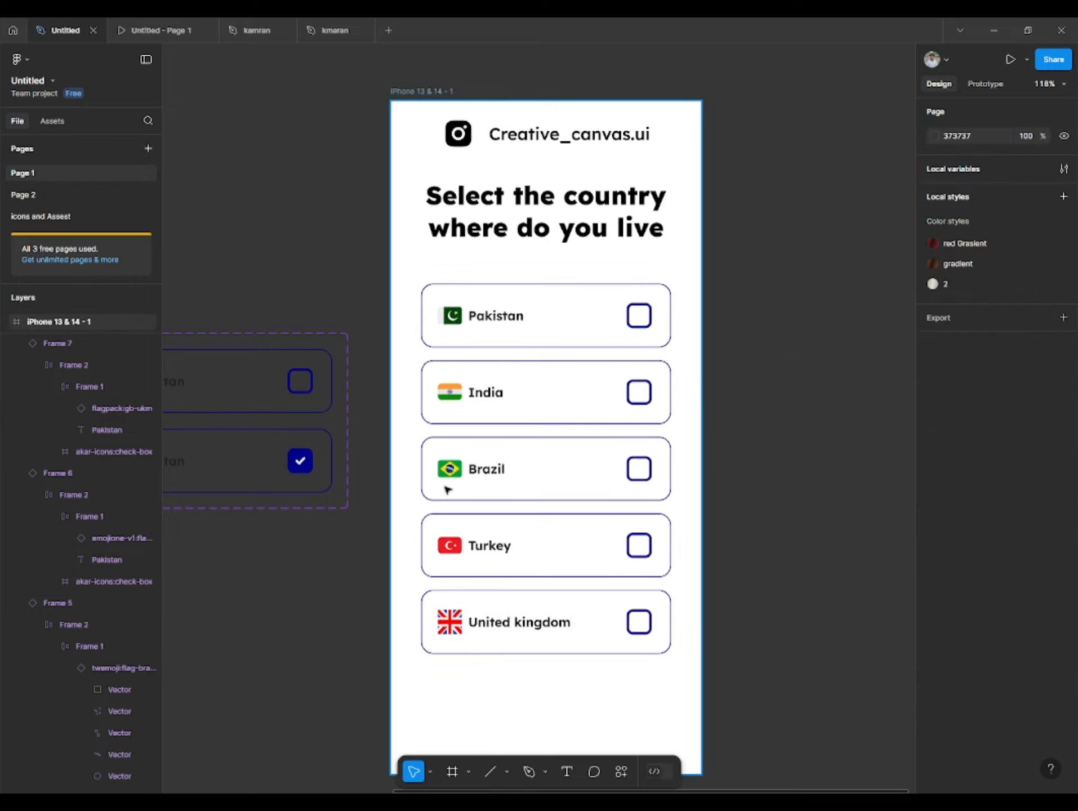
# - Switch to the prototype preview and test the Turkey and India rows by selecting each one
pyautogui.scroll(-5, 489, 491)
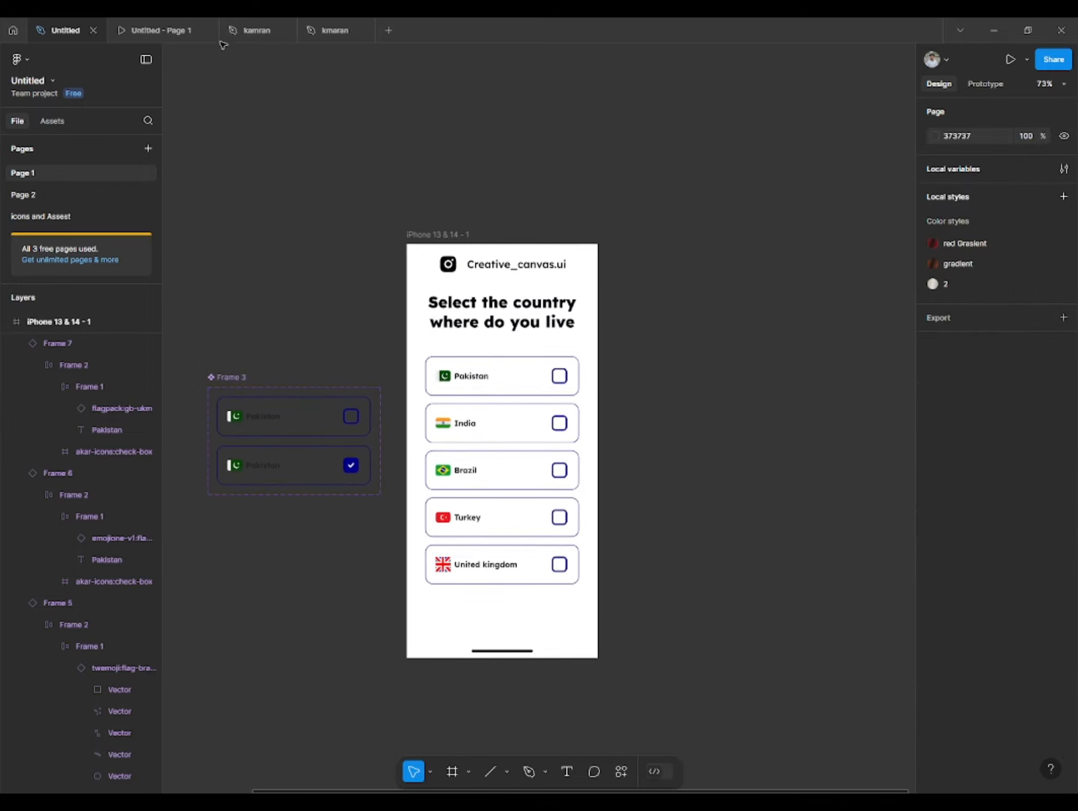
pyautogui.click(186, 31)
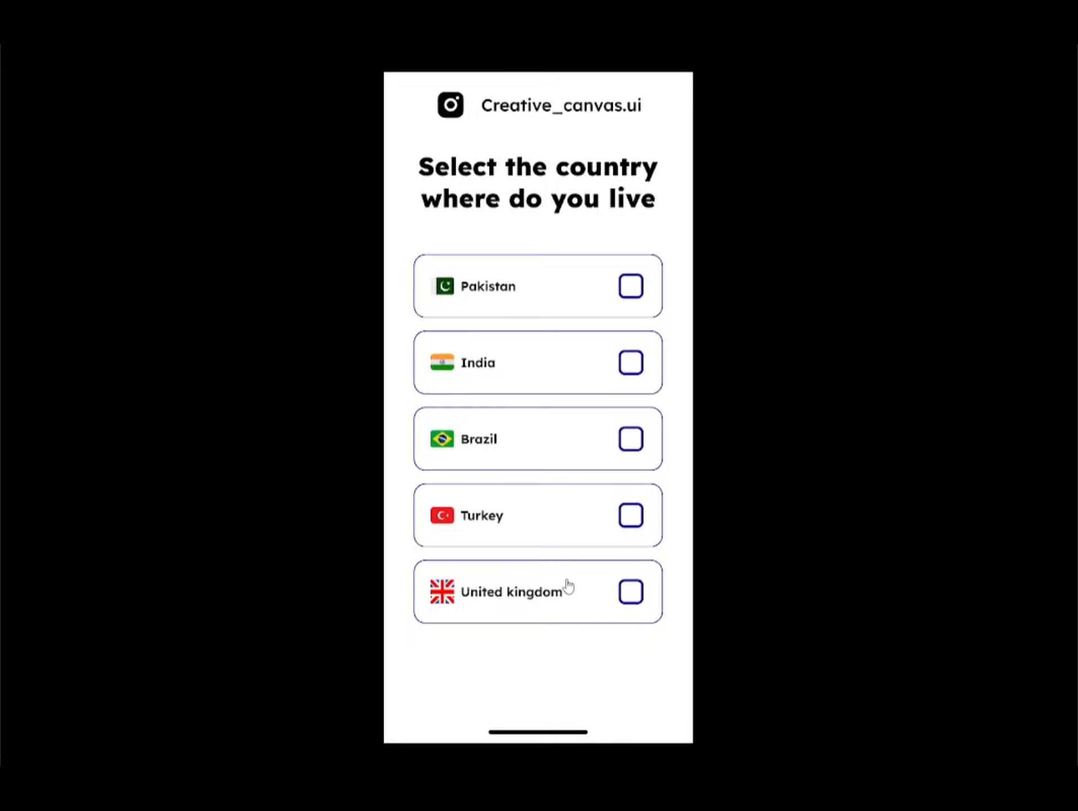
pyautogui.click(534, 528)
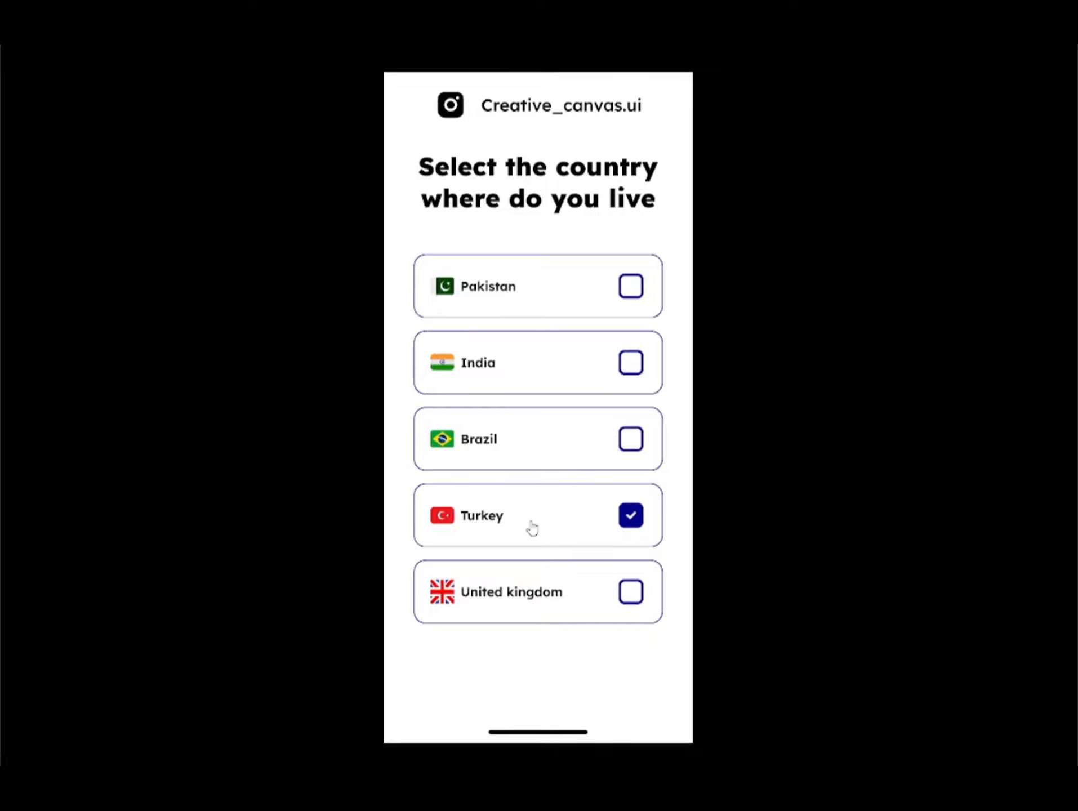
pyautogui.click(516, 371)
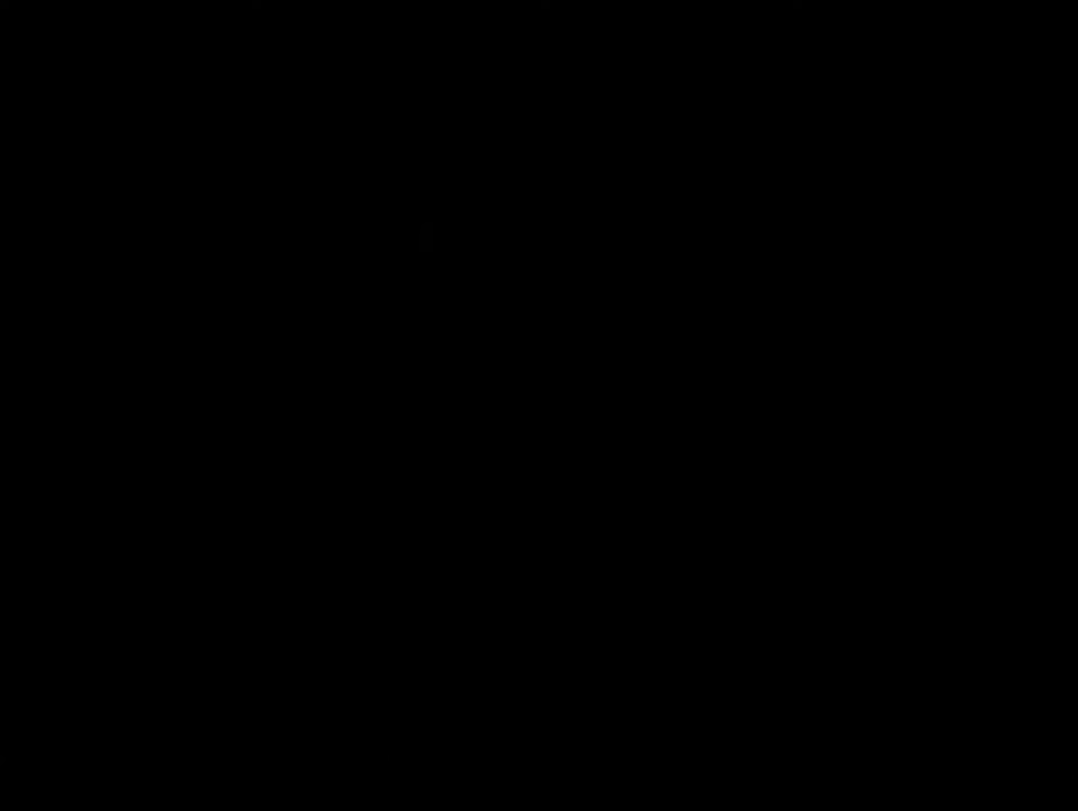